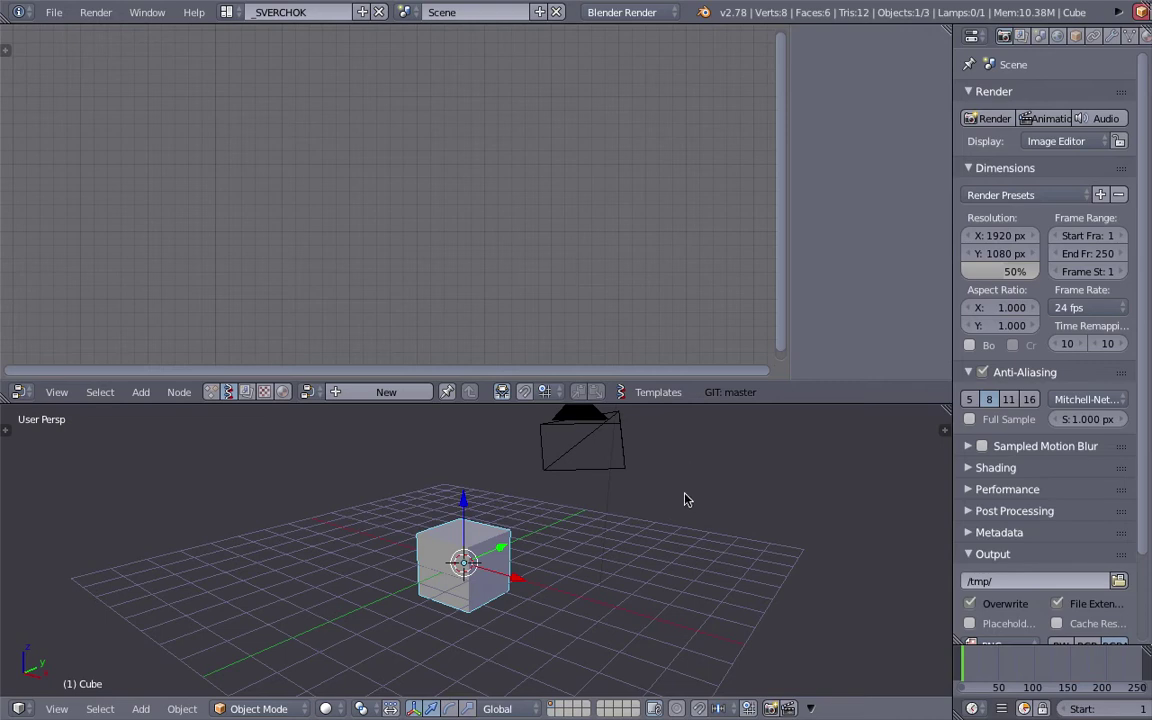
- Delete all default objects from the scene, including the cube, camera and lamp
{"action": "middle_click_drag", "start_coordinate": [686, 499], "coordinate": [614, 504]}
{"action": "key", "text": "a"}
{"action": "key", "text": "a"}
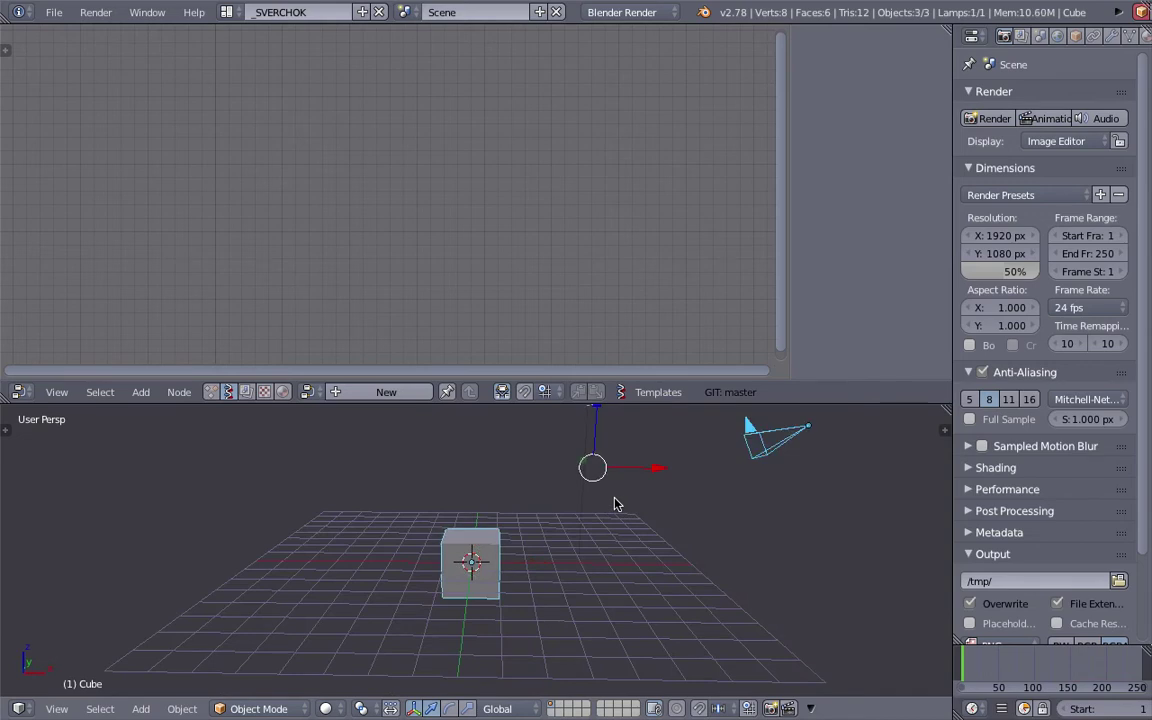
{"action": "key", "text": "Delete"}
- Add a grid mesh at the centre of the scene
{"action": "key", "text": "shift+a"}
{"action": "mouse_move", "coordinate": [492, 437]}
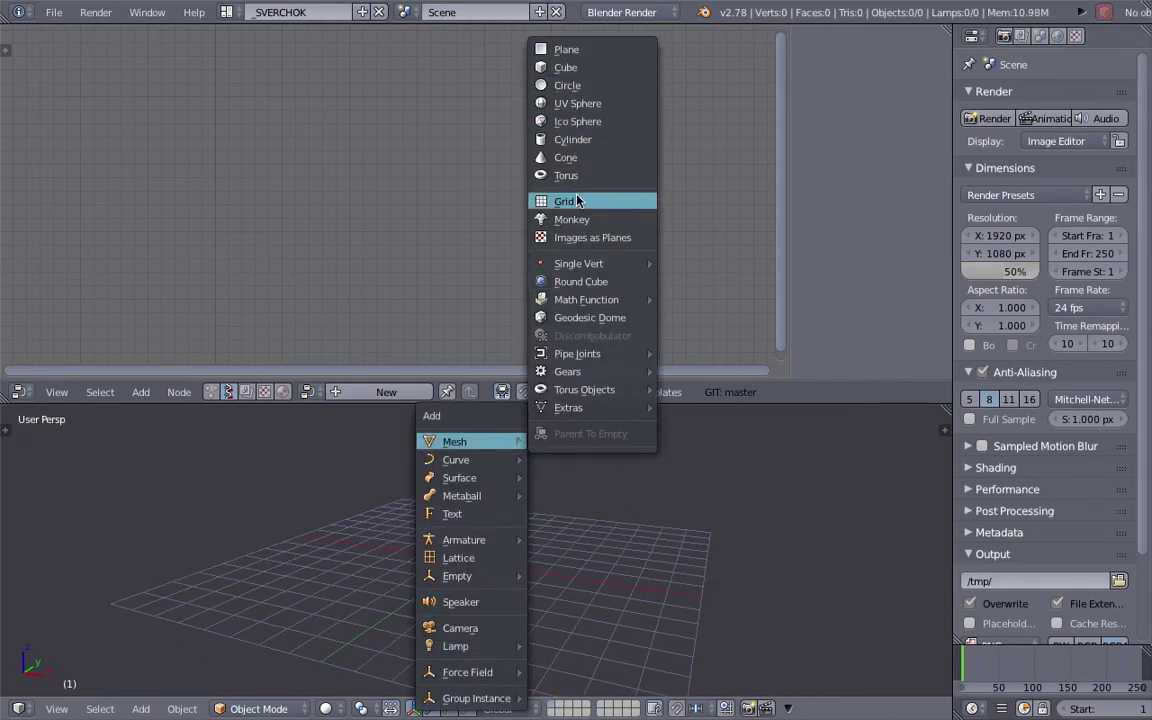
{"action": "left_click", "coordinate": [577, 201]}
{"action": "scroll", "coordinate": [545, 535], "scroll_direction": "up", "scroll_amount": 5}
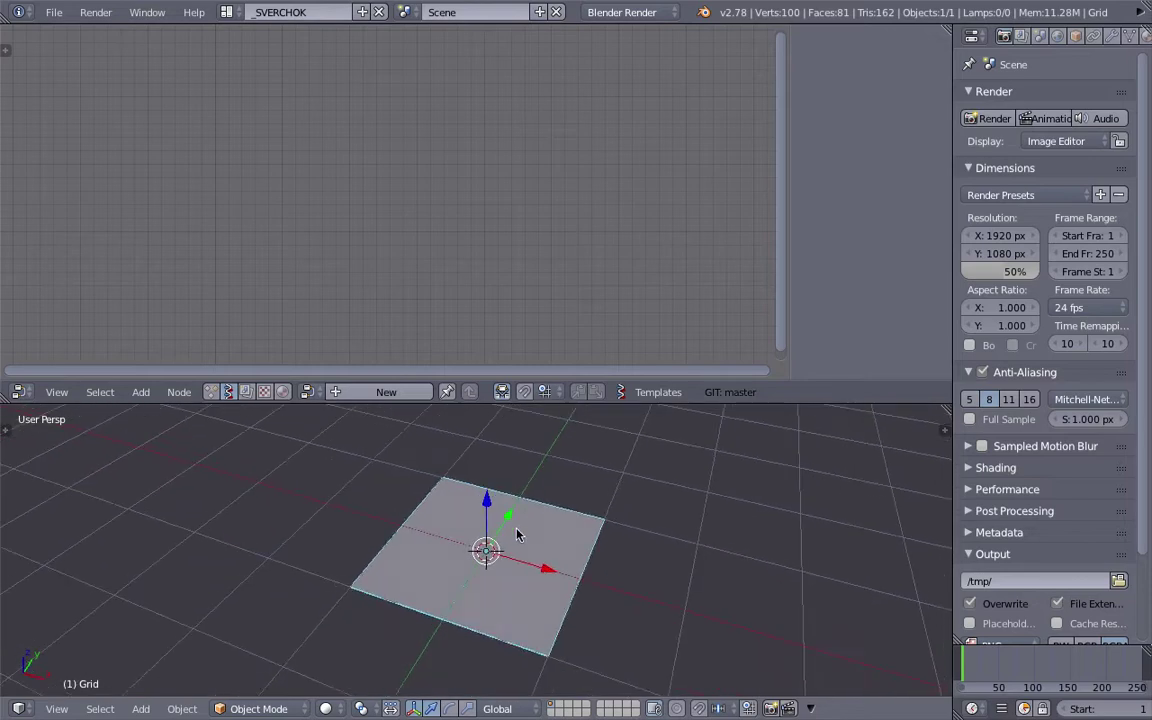
- Select an irregular patch of faces around the grid's centre with face selection and Circle Select, and return to Object Mode
{"action": "key", "text": "Tab"}
{"action": "middle_click_drag", "start_coordinate": [517, 535], "coordinate": [494, 578]}
{"action": "left_click", "coordinate": [612, 533]}
{"action": "left_click", "coordinate": [553, 709]}
{"action": "right_click", "coordinate": [455, 534]}
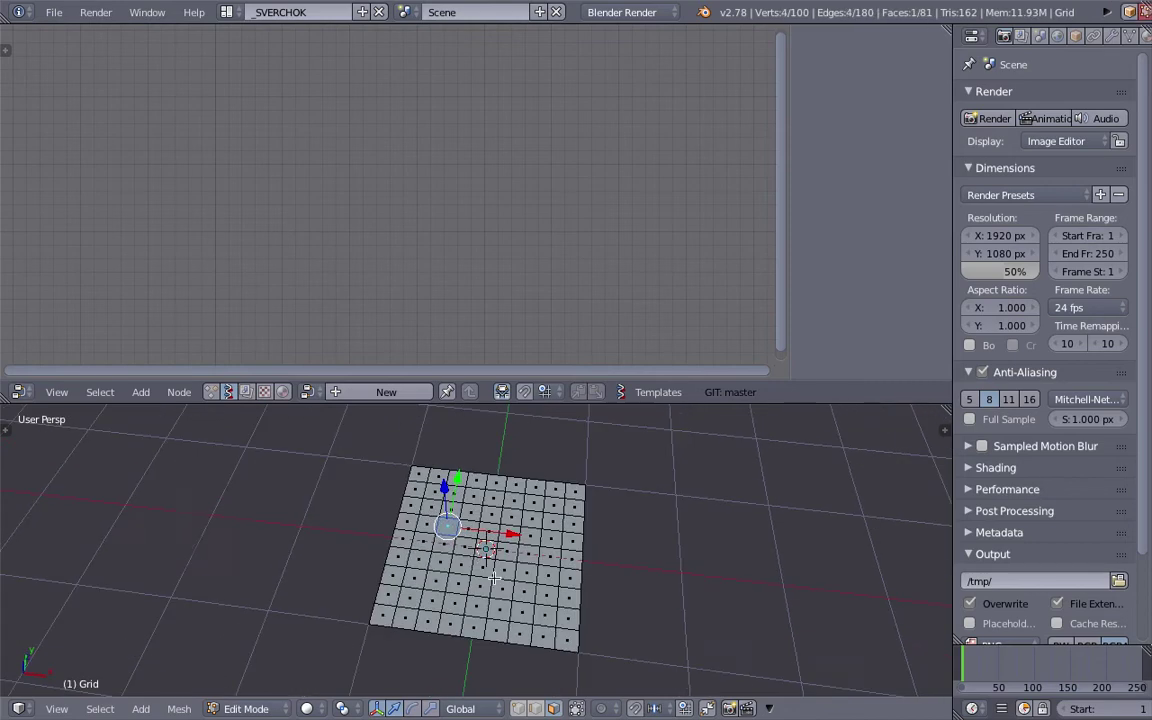
{"action": "key", "text": "c"}
{"action": "mouse_move", "coordinate": [471, 544]}
{"action": "left_mouse_down"}
{"action": "mouse_move", "coordinate": [517, 552]}
{"action": "mouse_move", "coordinate": [466, 525]}
{"action": "left_mouse_up"}
{"action": "right_click", "coordinate": [488, 526]}
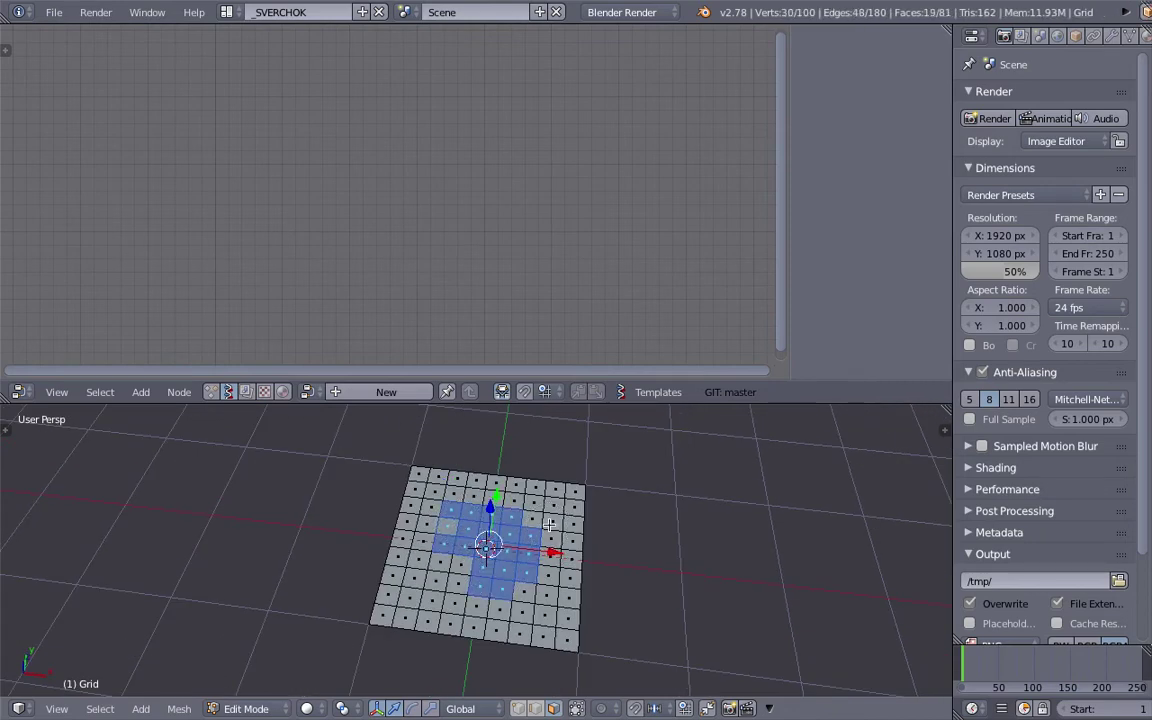
{"action": "middle_click_drag", "start_coordinate": [494, 478], "coordinate": [523, 507]}
{"action": "key", "text": "Tab"}
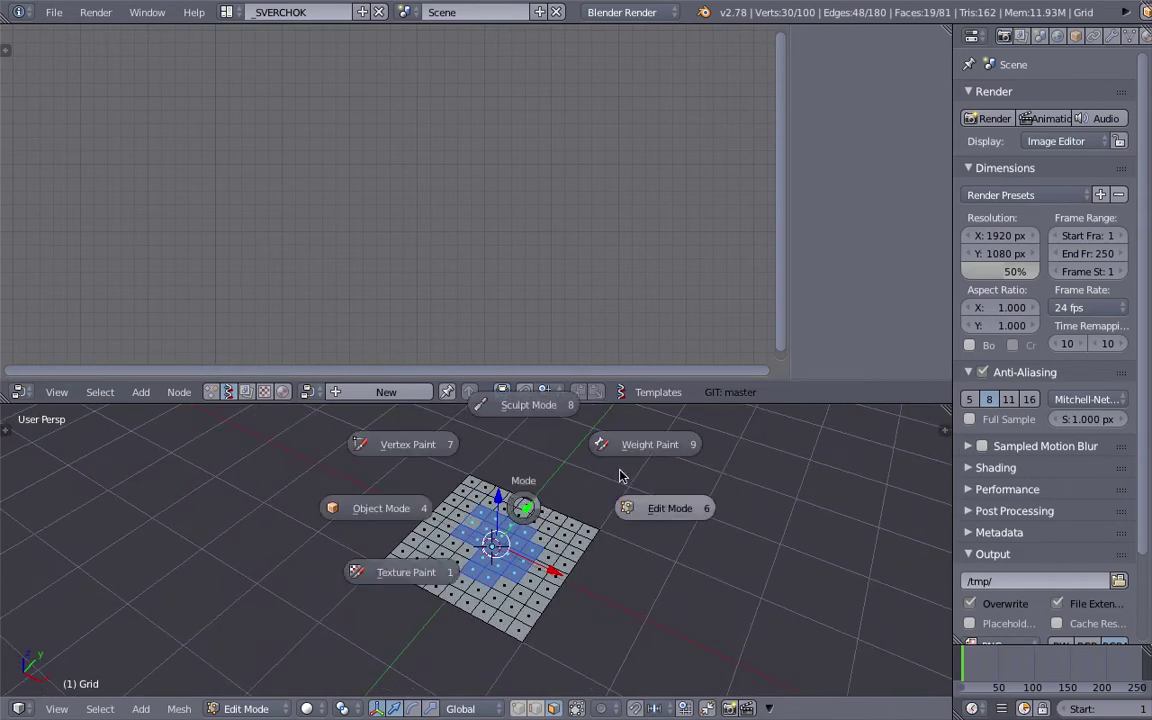
{"action": "left_click", "coordinate": [403, 503]}
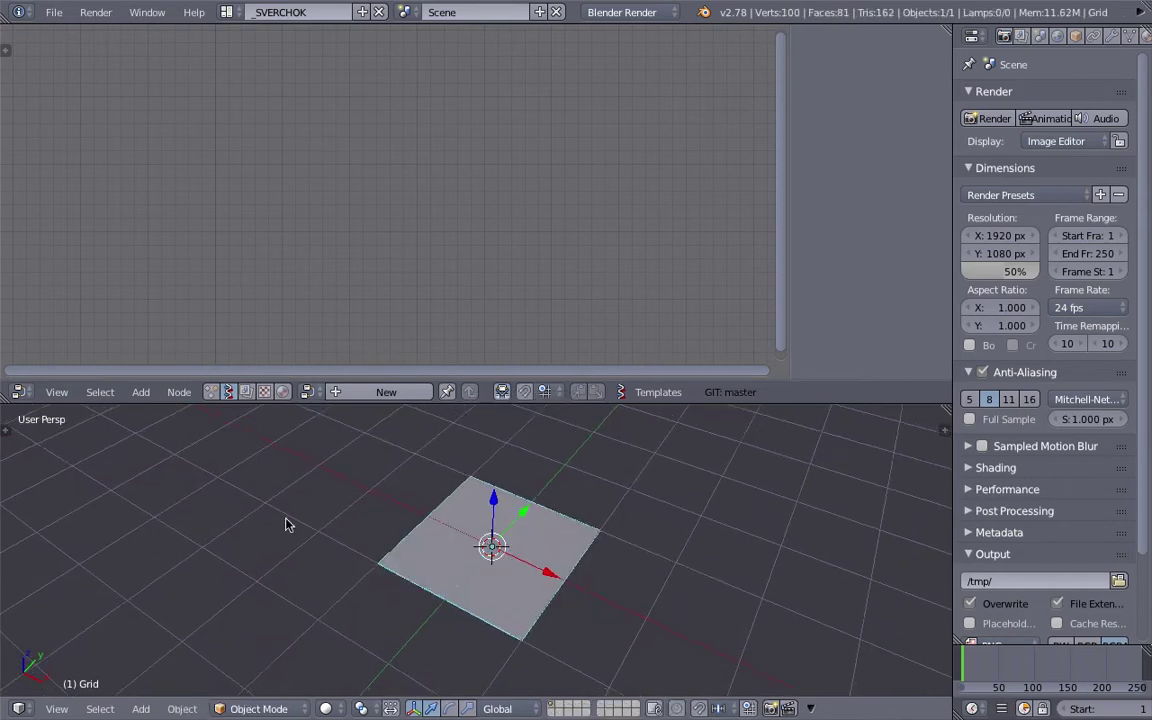
- Add a cone mesh and set its vertices to 8
{"action": "left_click", "coordinate": [7, 424]}
{"action": "key", "text": "shift+a"}
{"action": "mouse_move", "coordinate": [345, 441]}
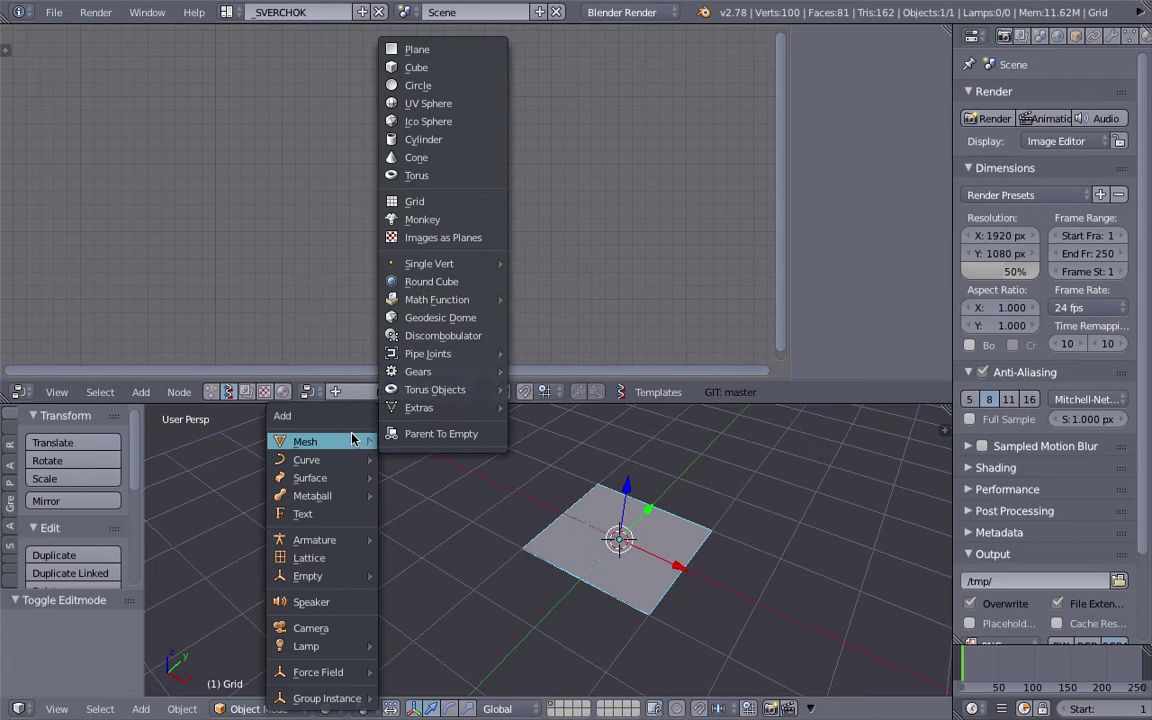
{"action": "left_click", "coordinate": [420, 158]}
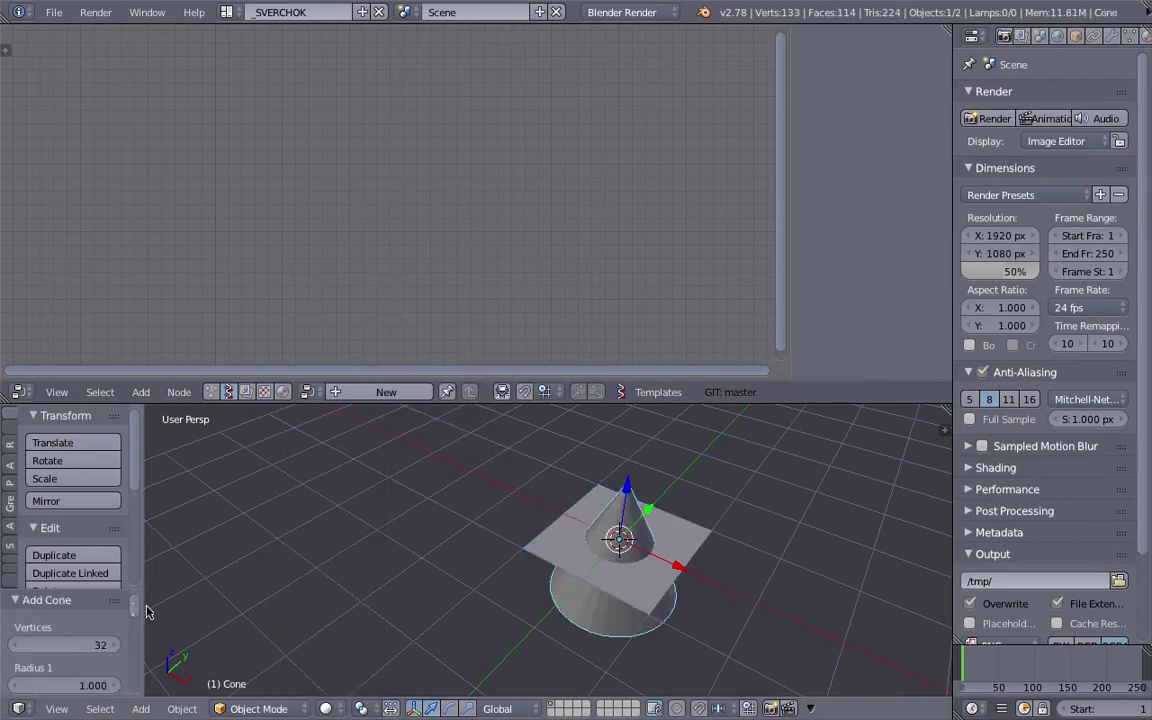
{"action": "left_click", "coordinate": [60, 645]}
{"action": "type", "text": "8"}
{"action": "key", "text": "Return"}
{"action": "middle_click_drag", "start_coordinate": [519, 553], "coordinate": [605, 528]}
{"action": "key", "text": "h"}
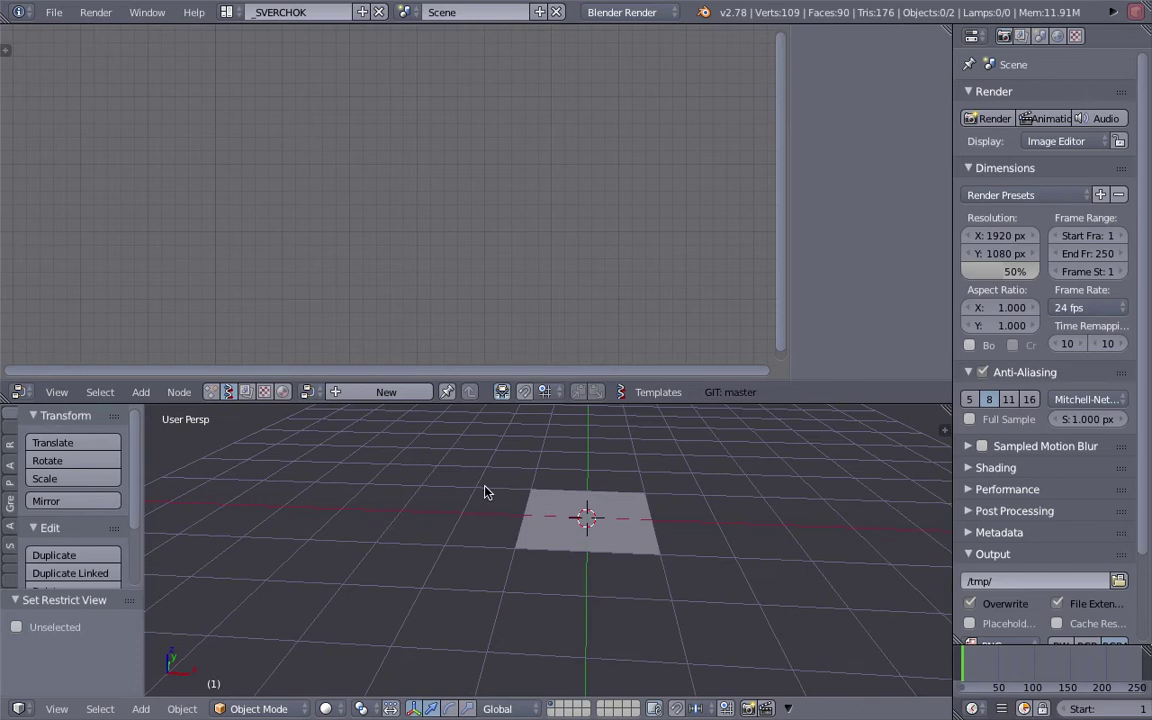
{"action": "key", "text": "alt+h"}
- Move the cone off the grid so it stands beside it on the negative X side
{"action": "middle_click_drag", "start_coordinate": [632, 516], "coordinate": [618, 518]}
{"action": "key", "text": "g"}
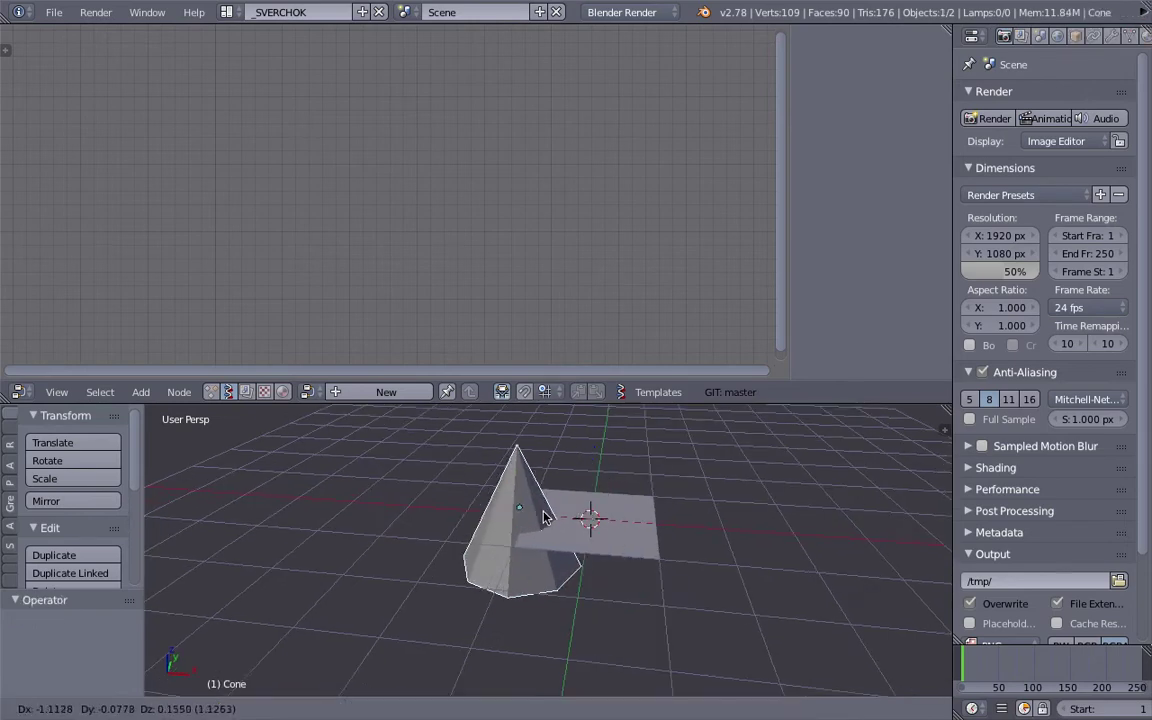
{"action": "left_click", "coordinate": [541, 511]}
{"action": "key", "text": "g"}
{"action": "left_click", "coordinate": [476, 509]}
- Raise all of the cone's geometry along Z in Edit Mode so its base sits near the object's origin
{"action": "key", "text": "Tab"}
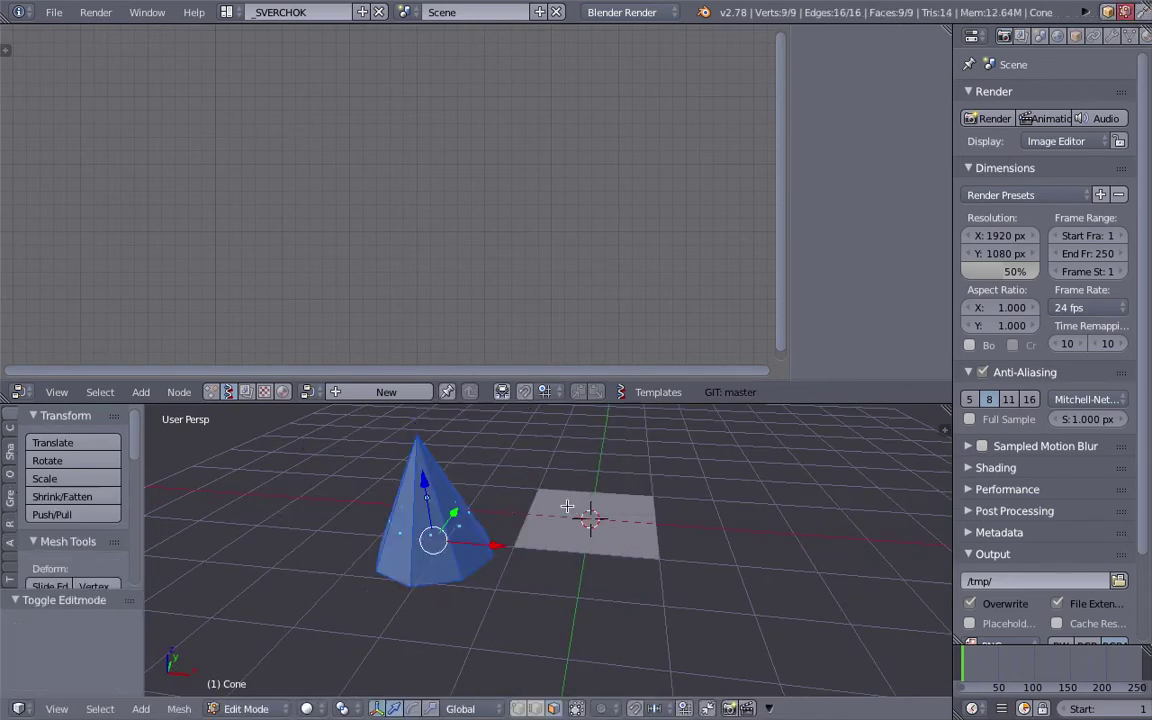
{"action": "left_click_drag", "start_coordinate": [426, 490], "coordinate": [424, 428]}
{"action": "key", "text": "Tab"}
{"action": "left_click", "coordinate": [400, 473]}
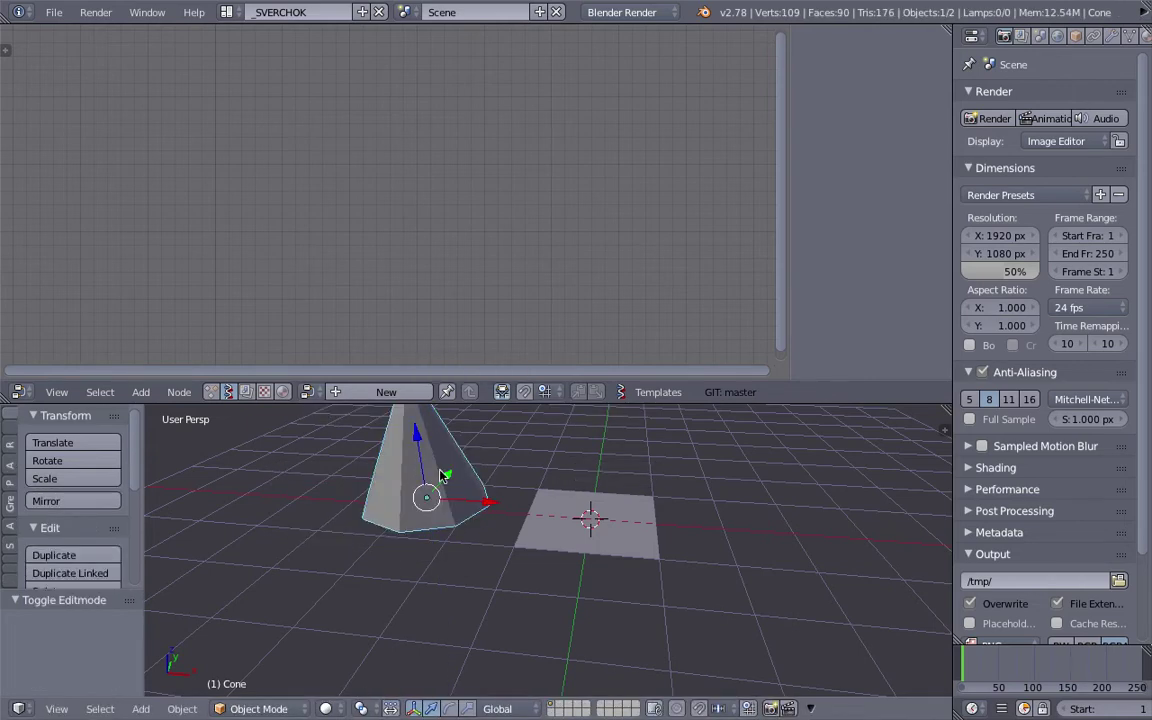
- Select the cone and add the grid to the selection as the active object
{"action": "middle_click_drag", "start_coordinate": [465, 510], "coordinate": [460, 555], "text": "shift"}
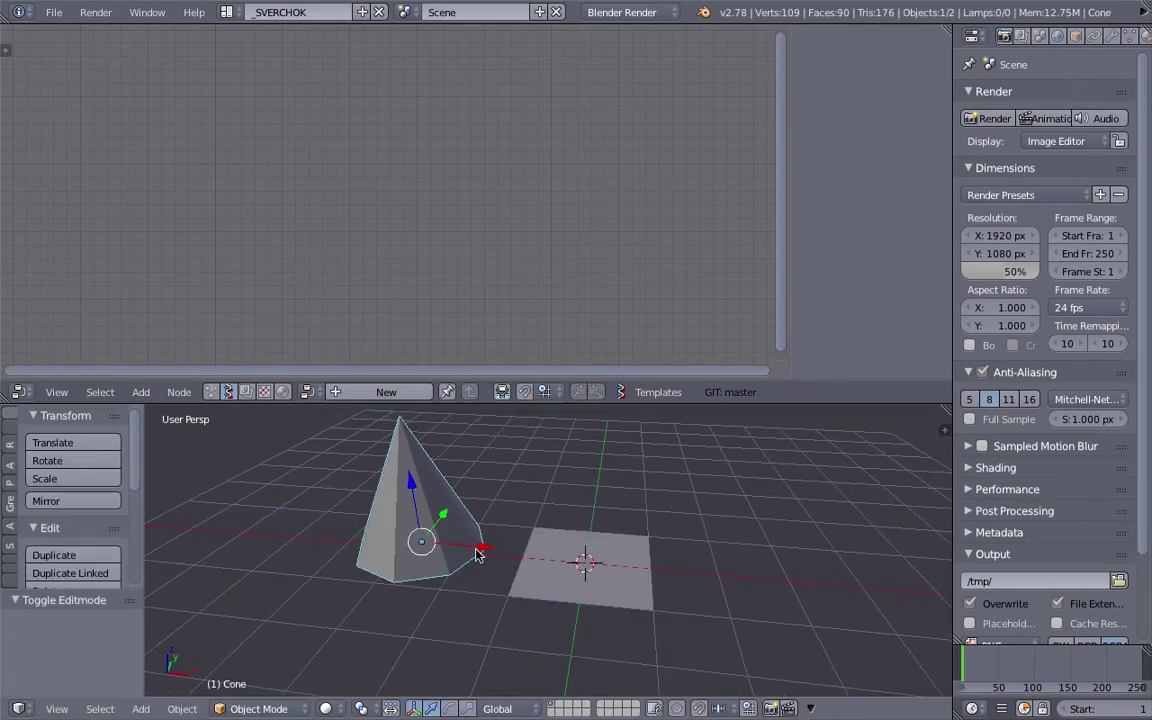
{"action": "middle_click_drag", "start_coordinate": [408, 512], "coordinate": [415, 513]}
{"action": "right_click", "coordinate": [573, 548]}
{"action": "right_click", "coordinate": [448, 498]}
{"action": "right_click", "coordinate": [535, 528], "text": "shift"}
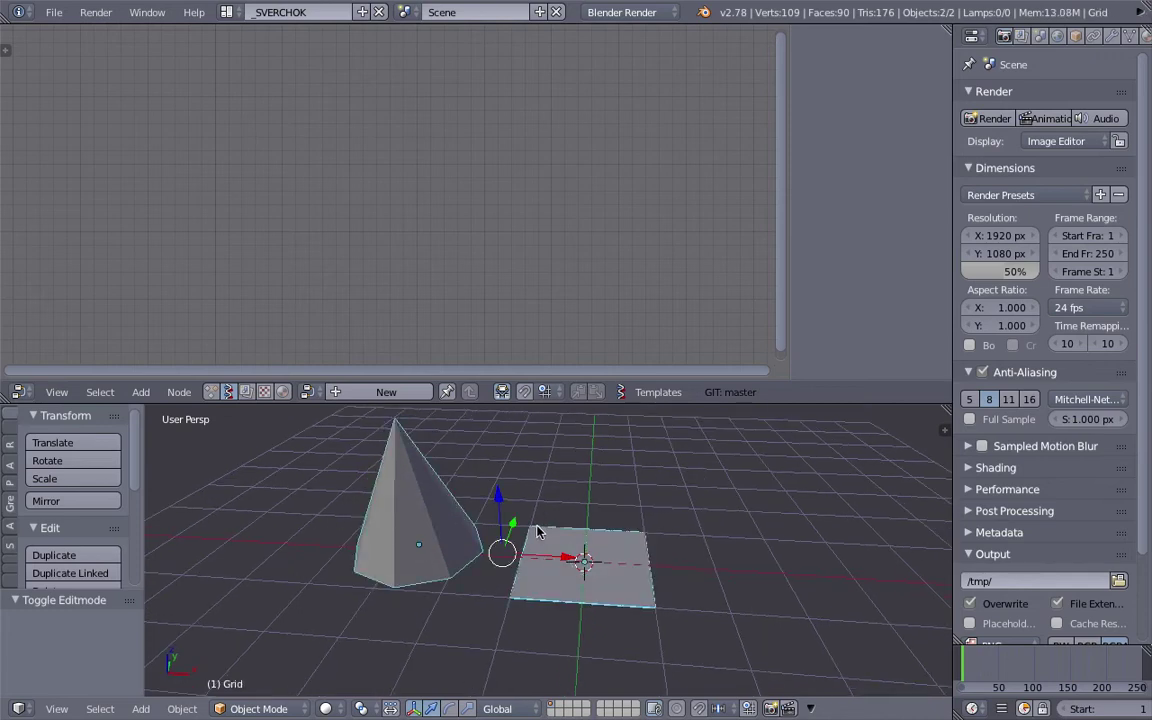
- Bring up the Tessellate tools and enlarge the 3D view area to make room for them
{"action": "scroll", "coordinate": [16, 550], "scroll_direction": "down", "scroll_amount": 3}
{"action": "left_click", "coordinate": [15, 558]}
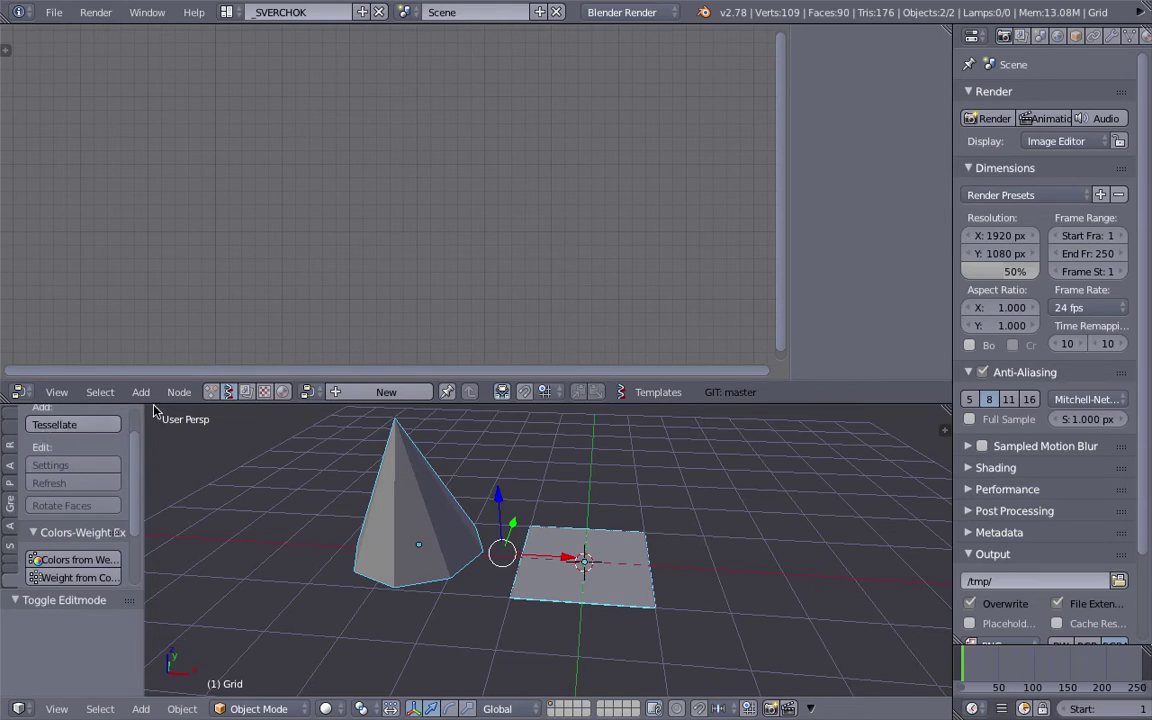
{"action": "left_click_drag", "start_coordinate": [165, 402], "coordinate": [165, 322]}
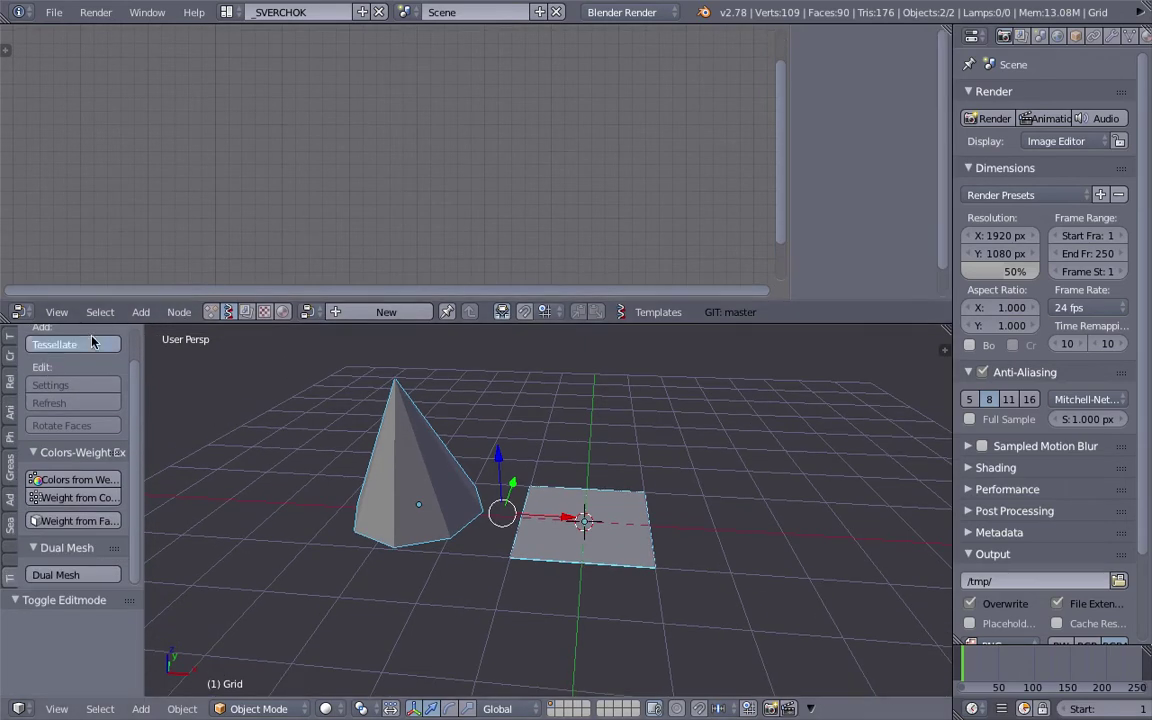
{"action": "left_click", "coordinate": [95, 337]}
{"action": "left_click", "coordinate": [50, 398]}
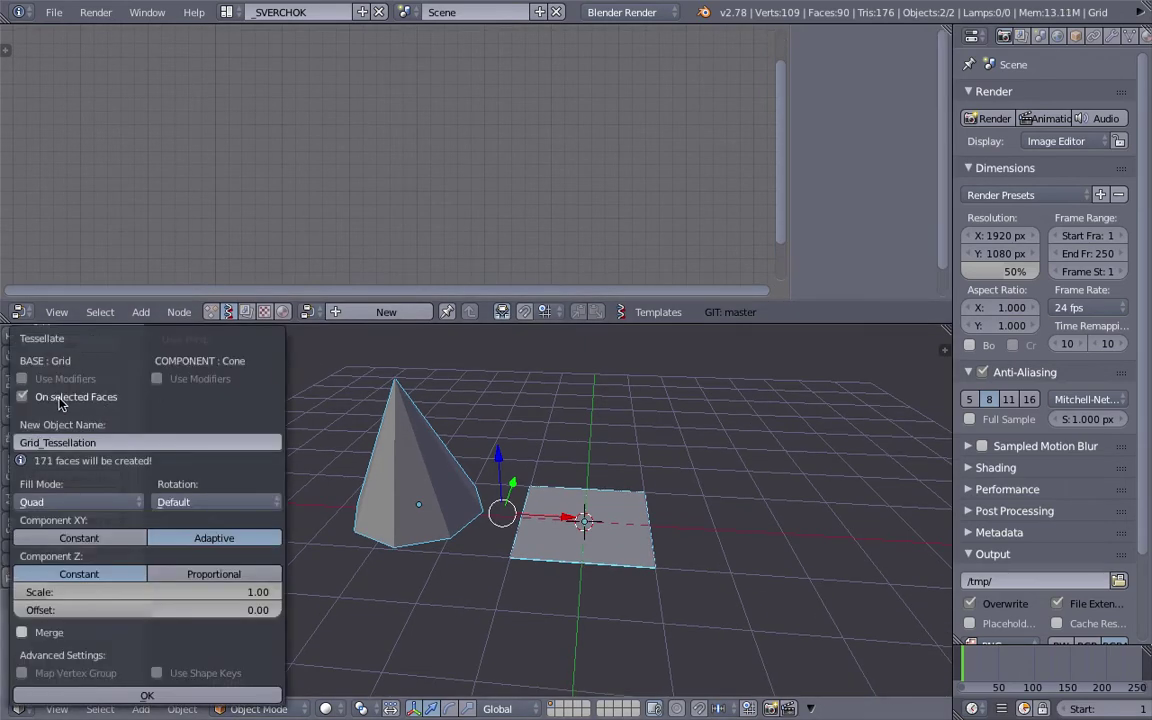
{"action": "left_click", "coordinate": [84, 400]}
{"action": "left_click", "coordinate": [84, 400]}
{"action": "left_click", "coordinate": [85, 400]}
{"action": "left_click", "coordinate": [85, 400]}
{"action": "key", "text": "Escape"}
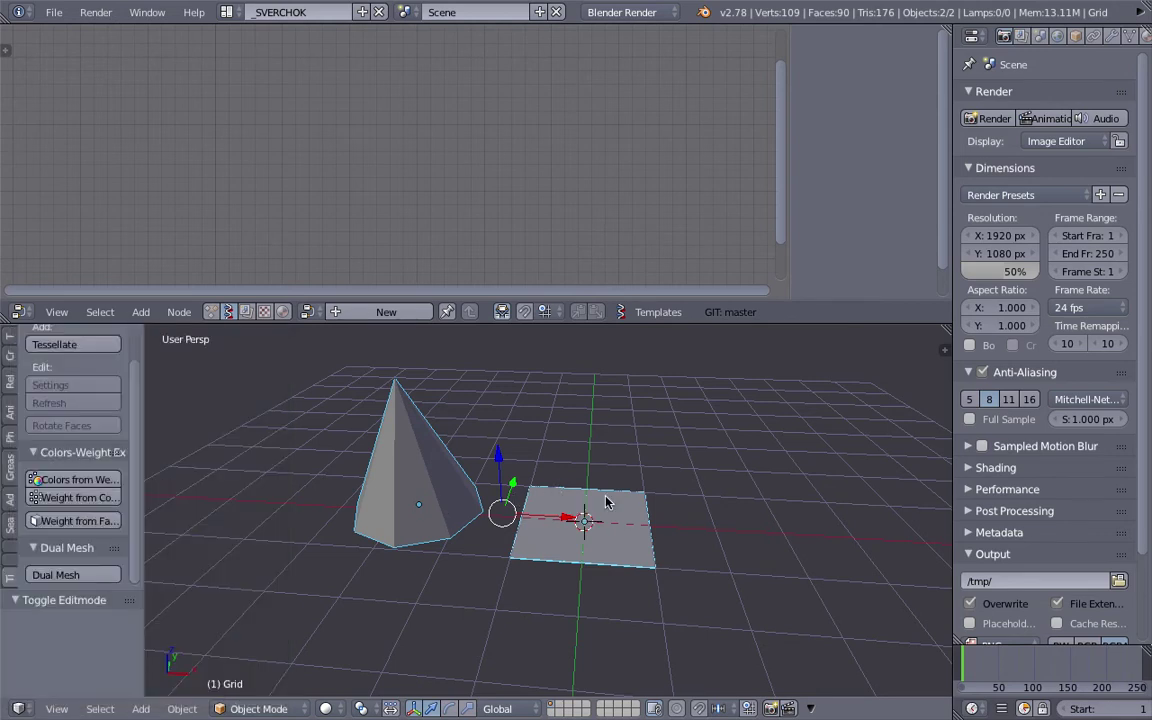
- Tessellate the grid with the cone as component, enabling On selected Faces and keeping the Quad fill mode
{"action": "left_click", "coordinate": [69, 343]}
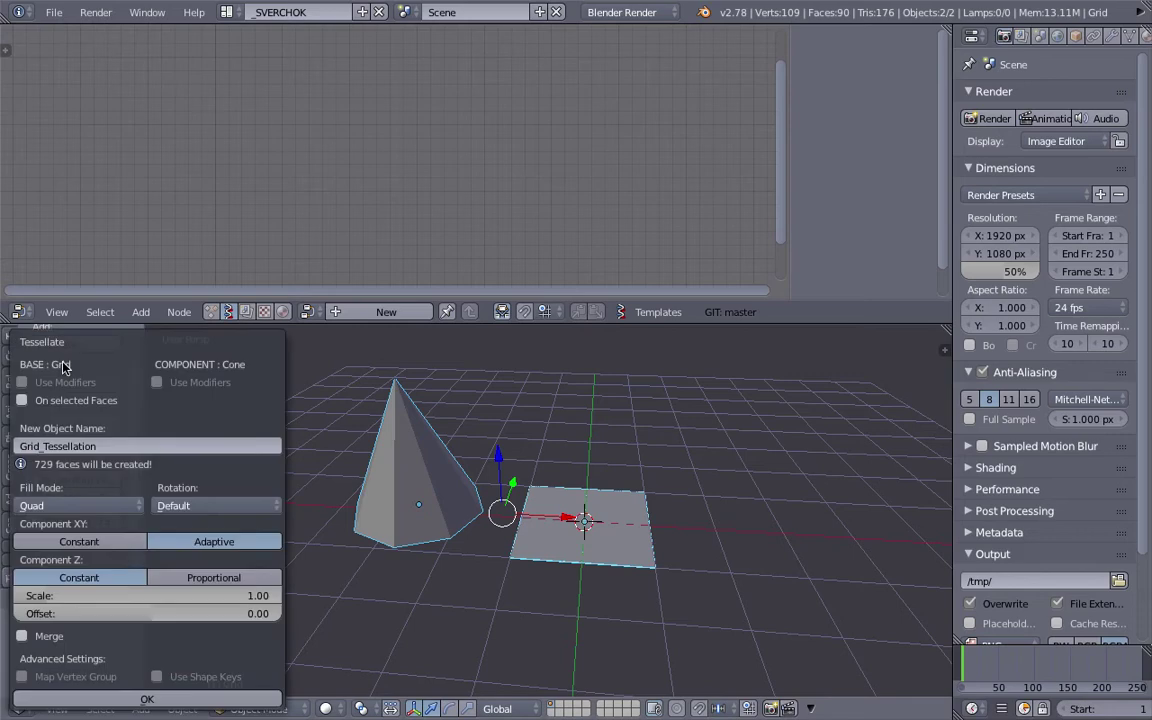
{"action": "left_click", "coordinate": [70, 408]}
{"action": "left_click", "coordinate": [120, 698]}
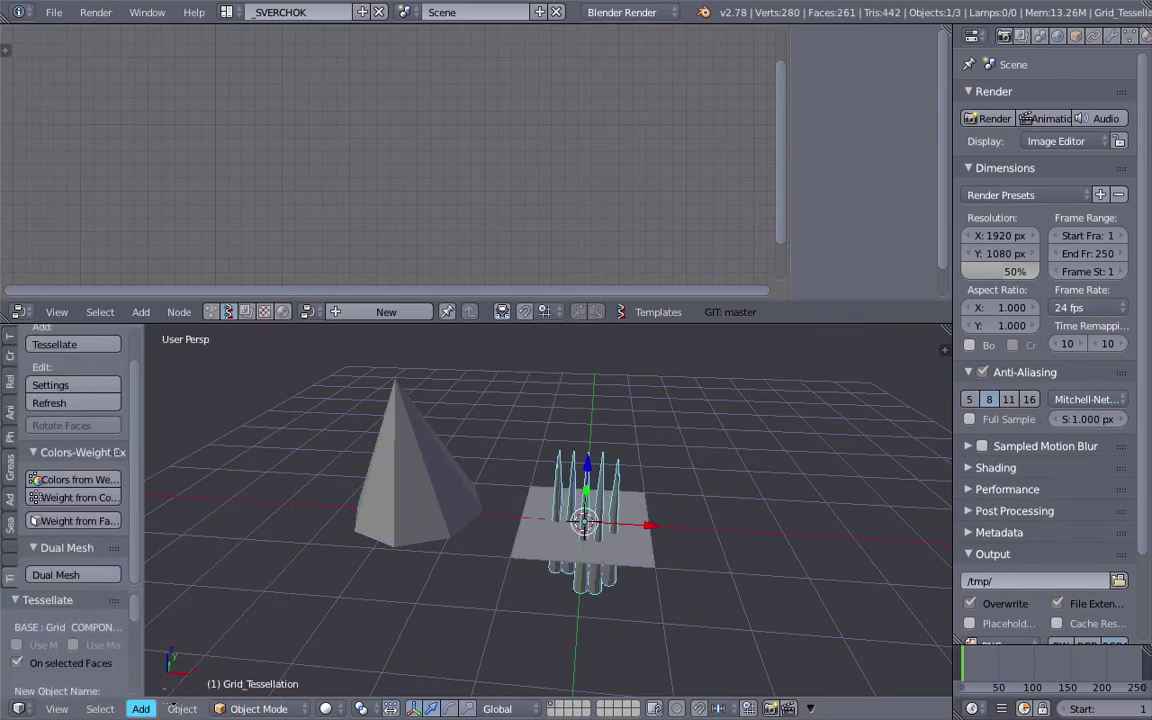
{"action": "scroll", "coordinate": [547, 552], "scroll_direction": "up", "scroll_amount": 5}
{"action": "middle_click_drag", "start_coordinate": [547, 552], "coordinate": [630, 556]}
- Compare the grid's selected faces in Edit Mode with the placement of the tessellated cones from several angles
{"action": "right_click", "coordinate": [715, 594]}
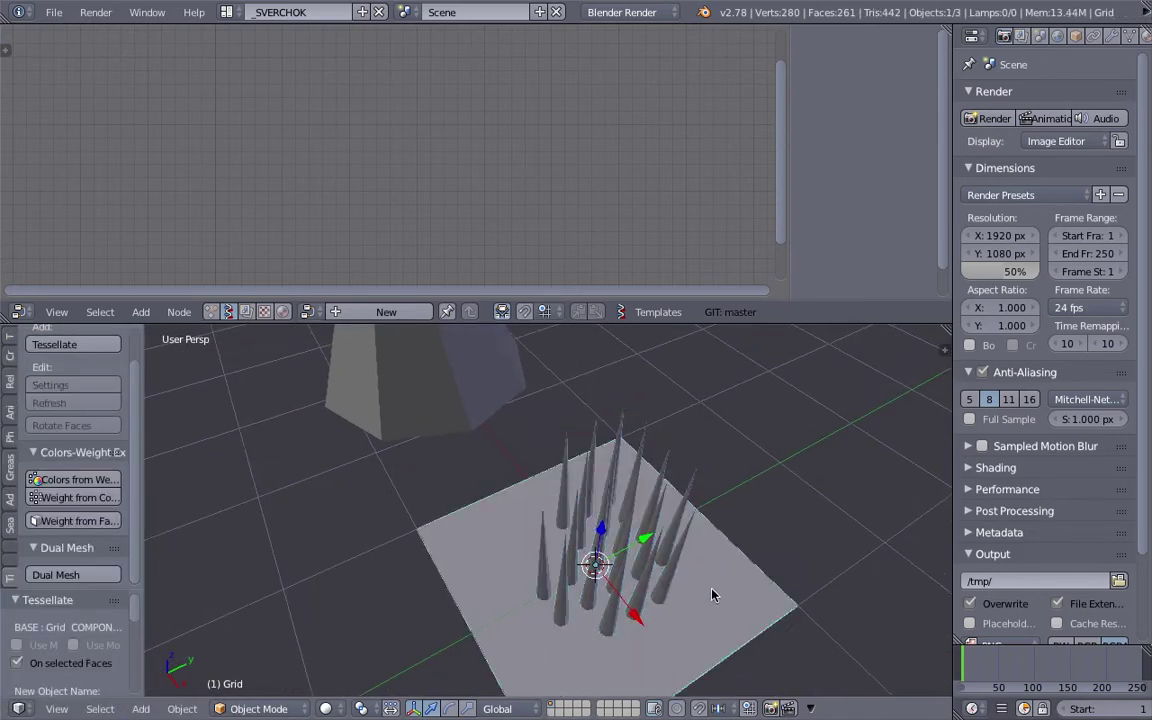
{"action": "middle_click_drag", "start_coordinate": [715, 594], "coordinate": [618, 528]}
{"action": "scroll", "coordinate": [599, 544], "scroll_direction": "down", "scroll_amount": 2}
{"action": "key", "text": "Tab"}
{"action": "left_click", "coordinate": [709, 525]}
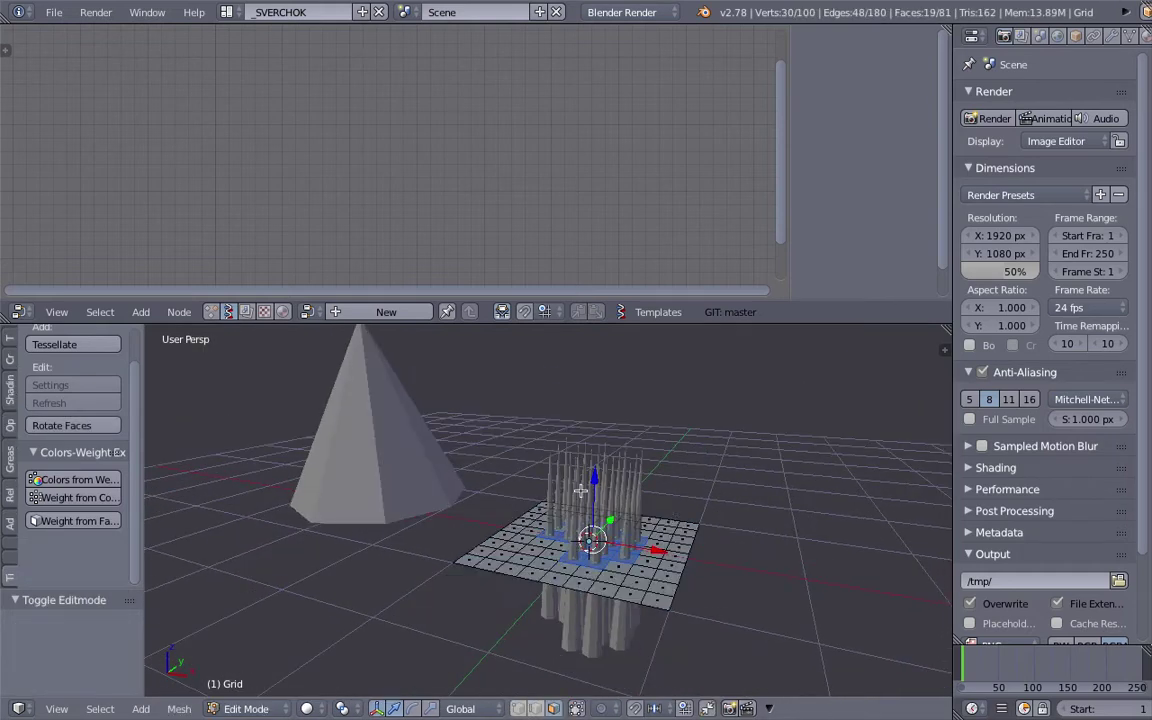
{"action": "mouse_move", "coordinate": [580, 490]}
{"action": "middle_mouse_down"}
{"action": "mouse_move", "coordinate": [521, 457]}
{"action": "mouse_move", "coordinate": [503, 482]}
{"action": "mouse_move", "coordinate": [511, 474]}
{"action": "middle_mouse_up"}
{"action": "key", "text": "Tab"}
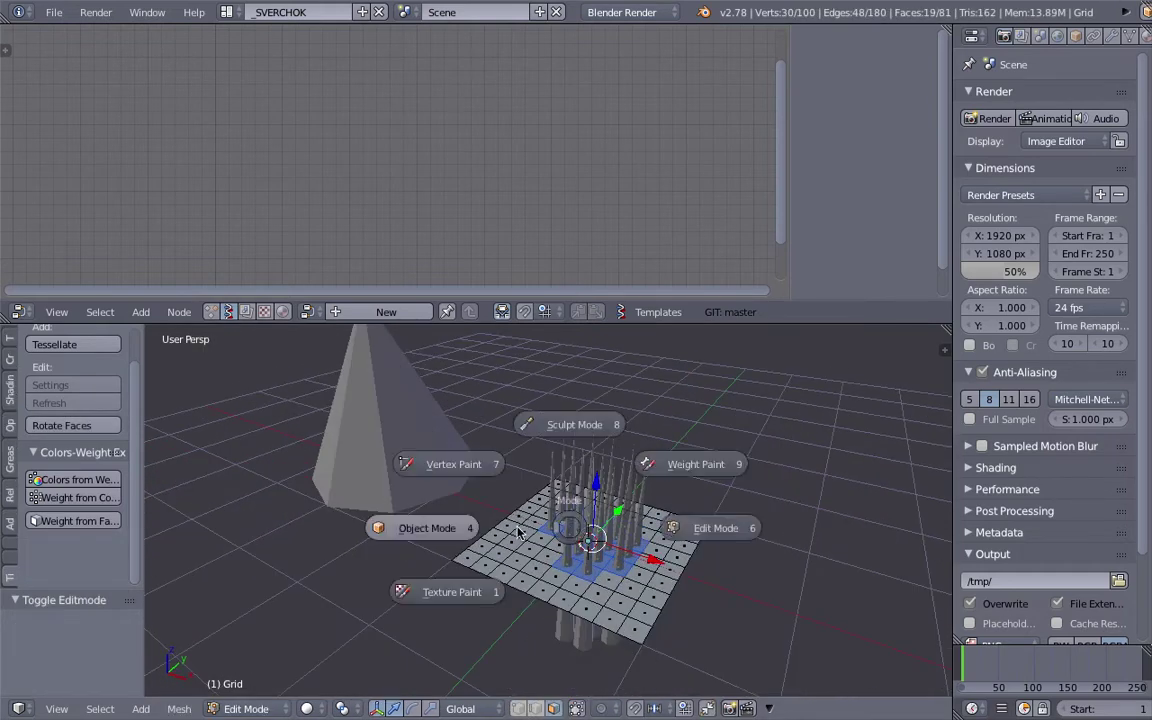
{"action": "left_click", "coordinate": [519, 533]}
{"action": "middle_click_drag", "start_coordinate": [519, 533], "coordinate": [675, 548]}
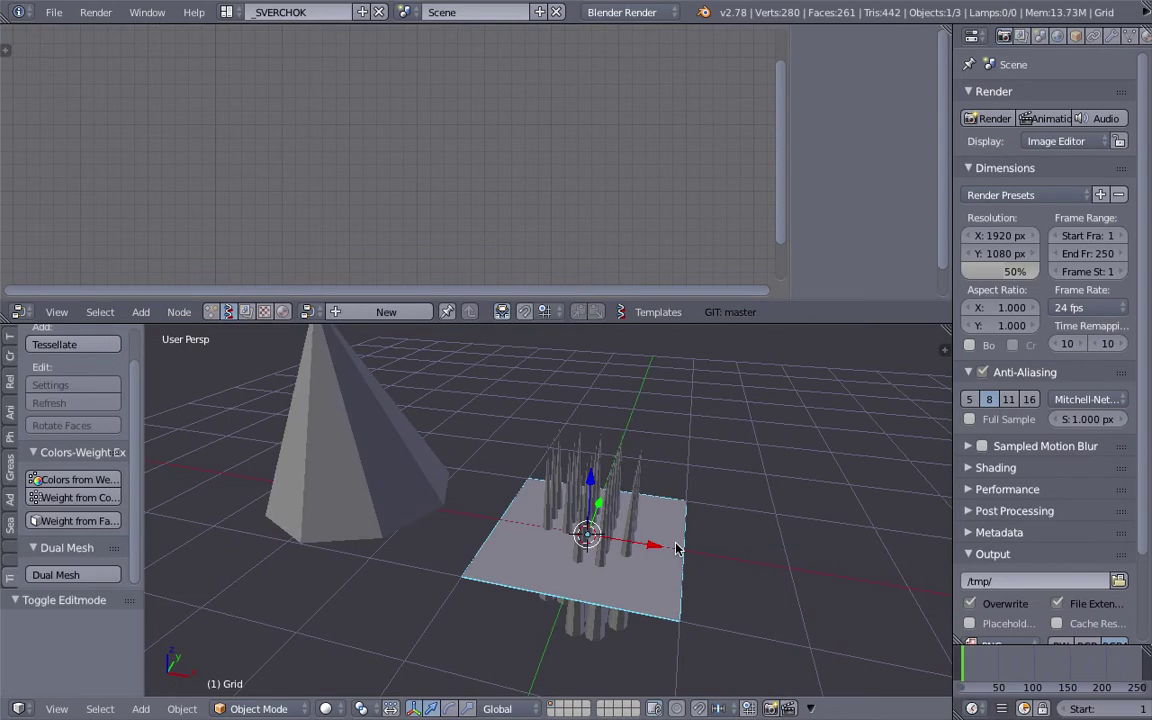
{"action": "key", "text": "Tab"}
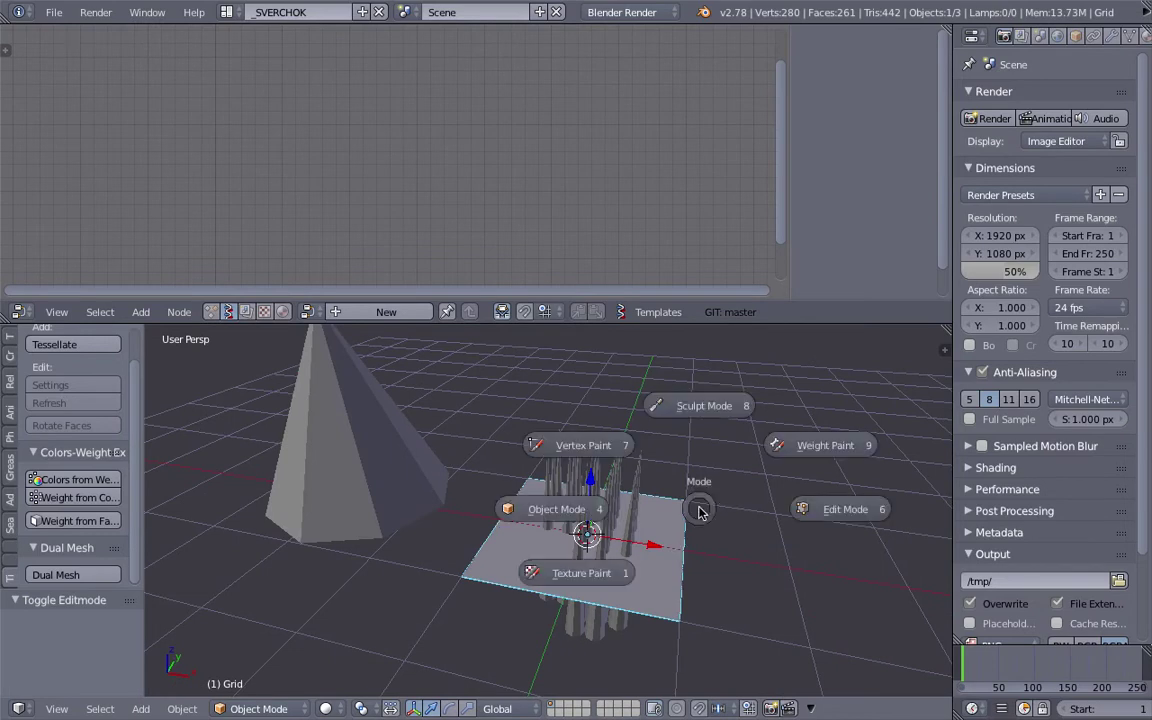
{"action": "left_click", "coordinate": [780, 507]}
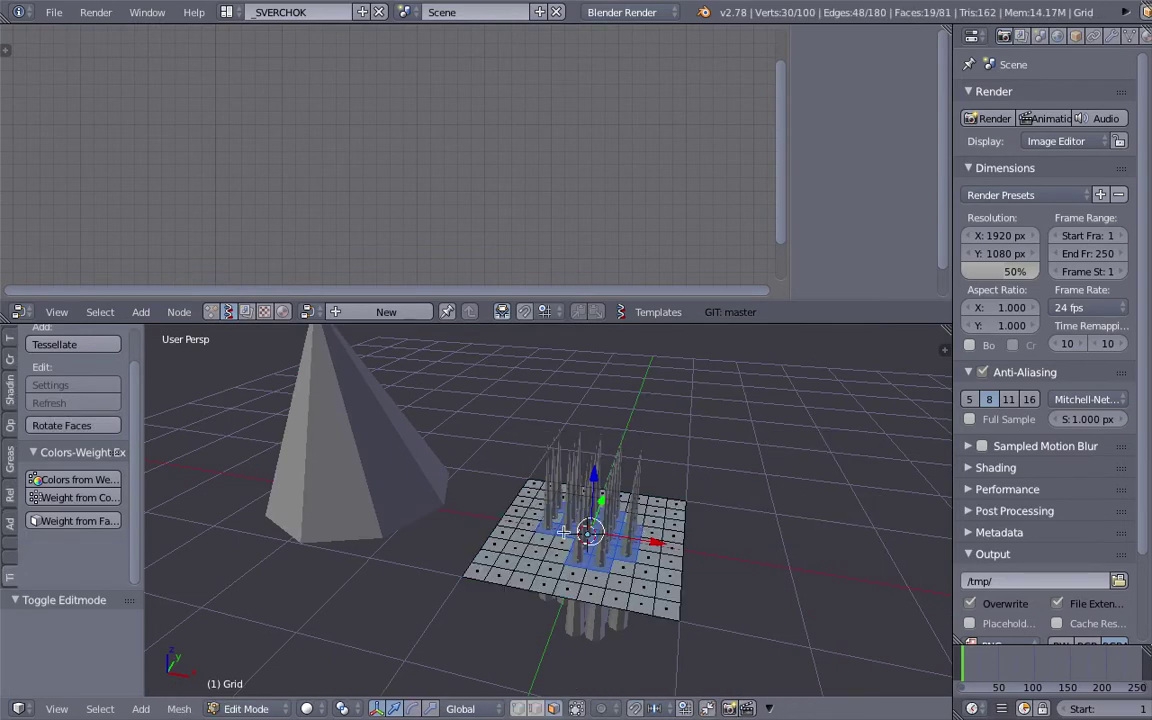
{"action": "middle_click_drag", "start_coordinate": [564, 531], "coordinate": [604, 533]}
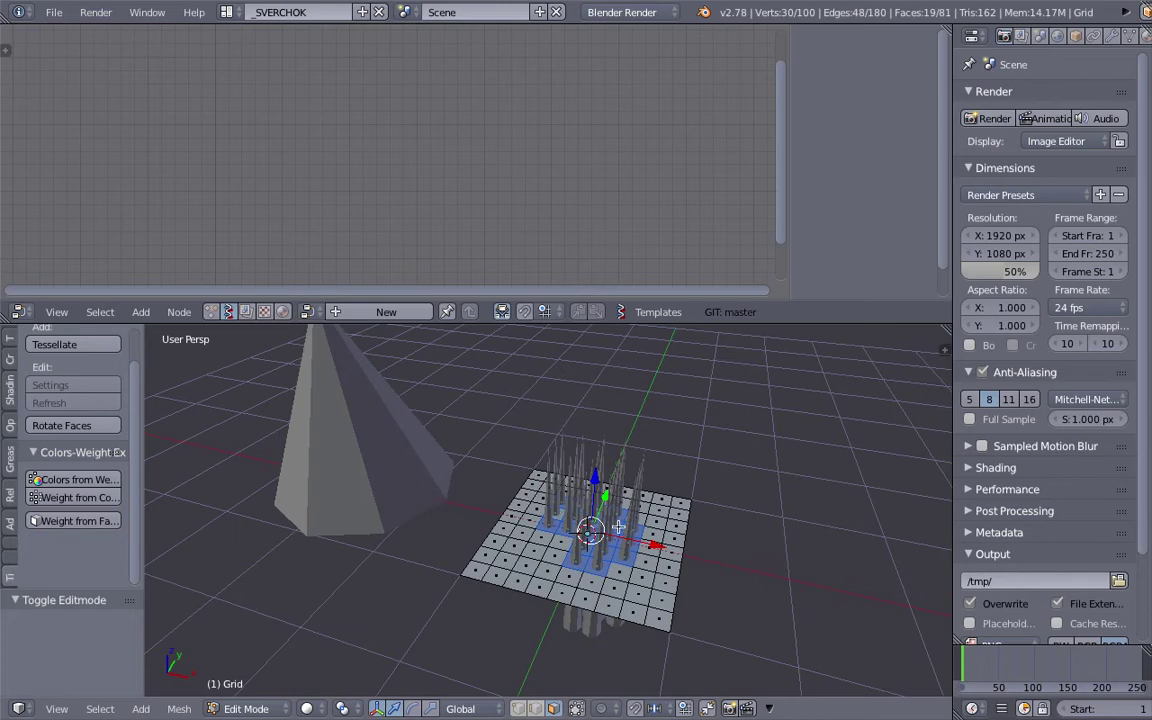
{"action": "key", "text": "Tab"}
{"action": "left_click", "coordinate": [557, 519]}
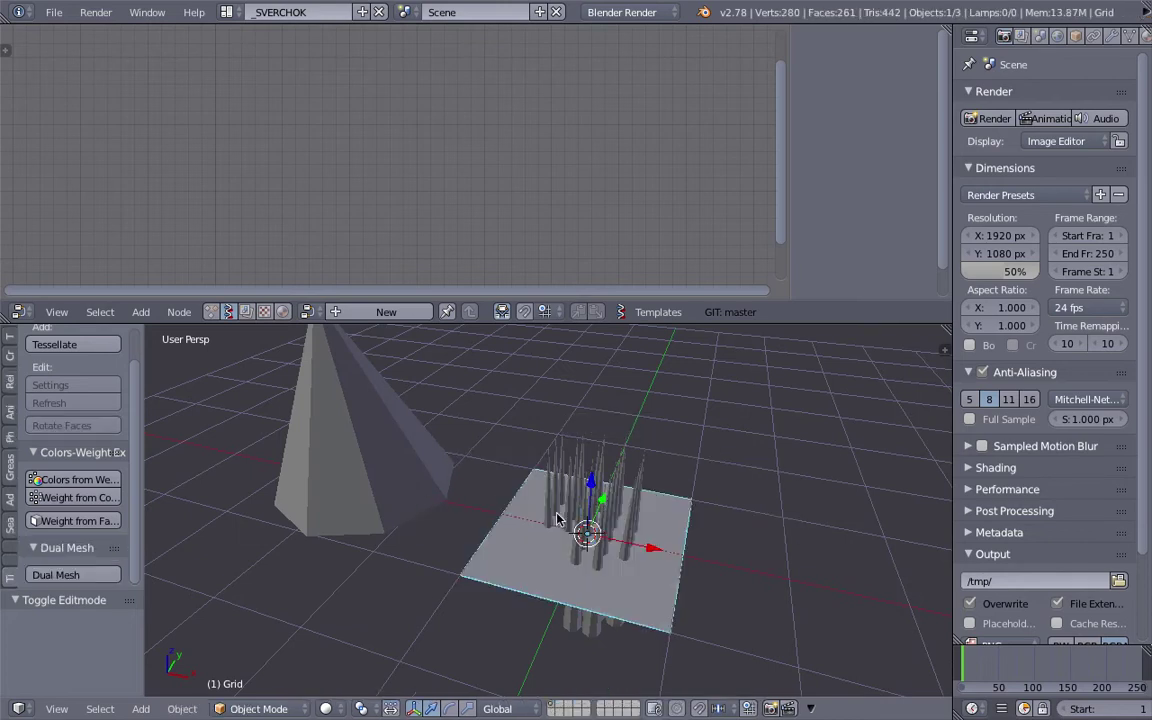
{"action": "middle_click_drag", "start_coordinate": [543, 511], "coordinate": [577, 503]}
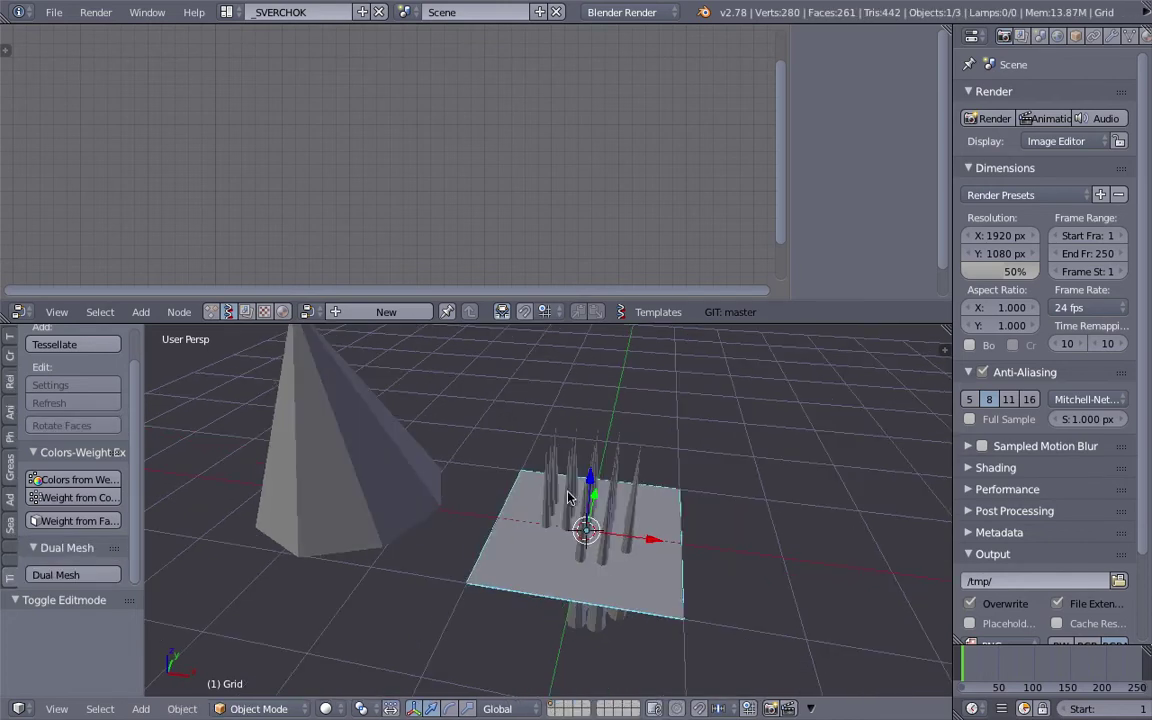
{"action": "scroll", "coordinate": [112, 410], "scroll_direction": "up", "scroll_amount": 2}
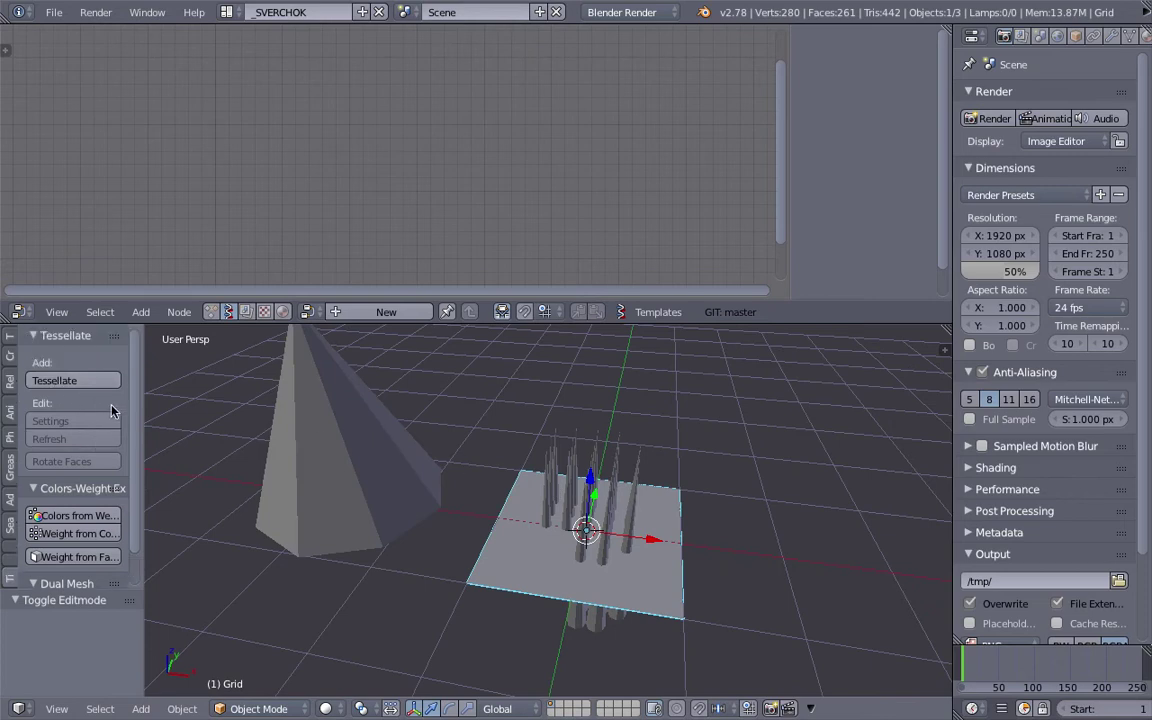
- Delete the tessellated cones object and select the grid
{"action": "right_click", "coordinate": [576, 490]}
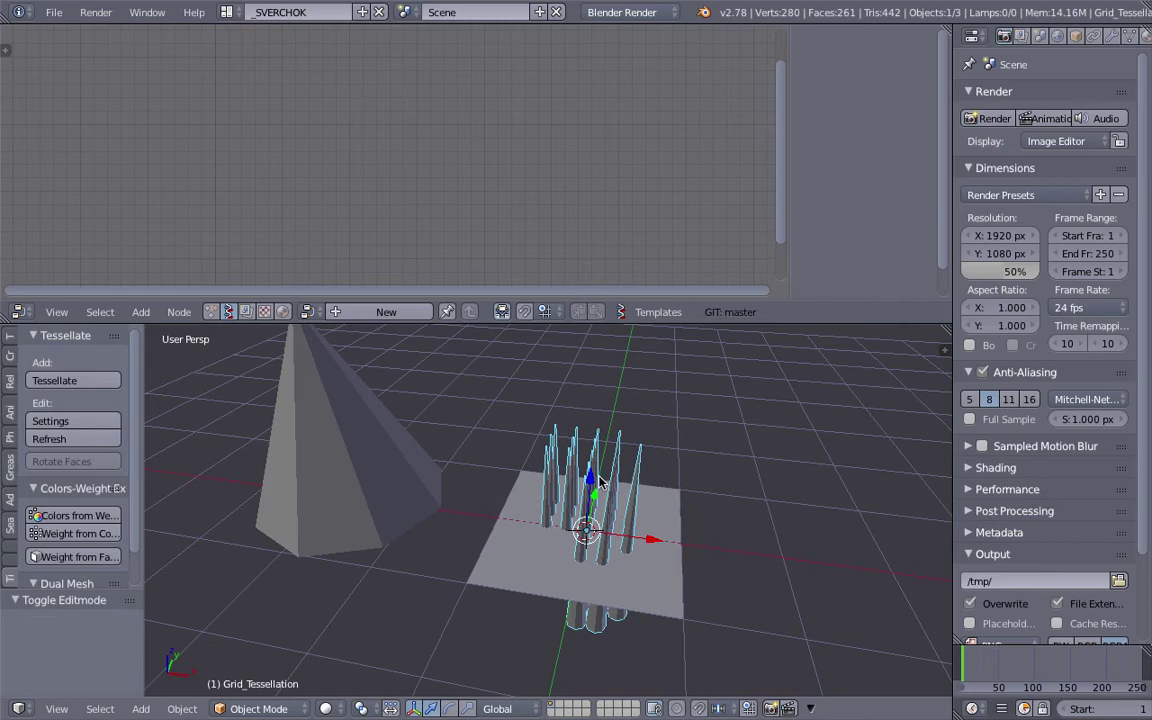
{"action": "middle_click_drag", "start_coordinate": [385, 450], "coordinate": [418, 445]}
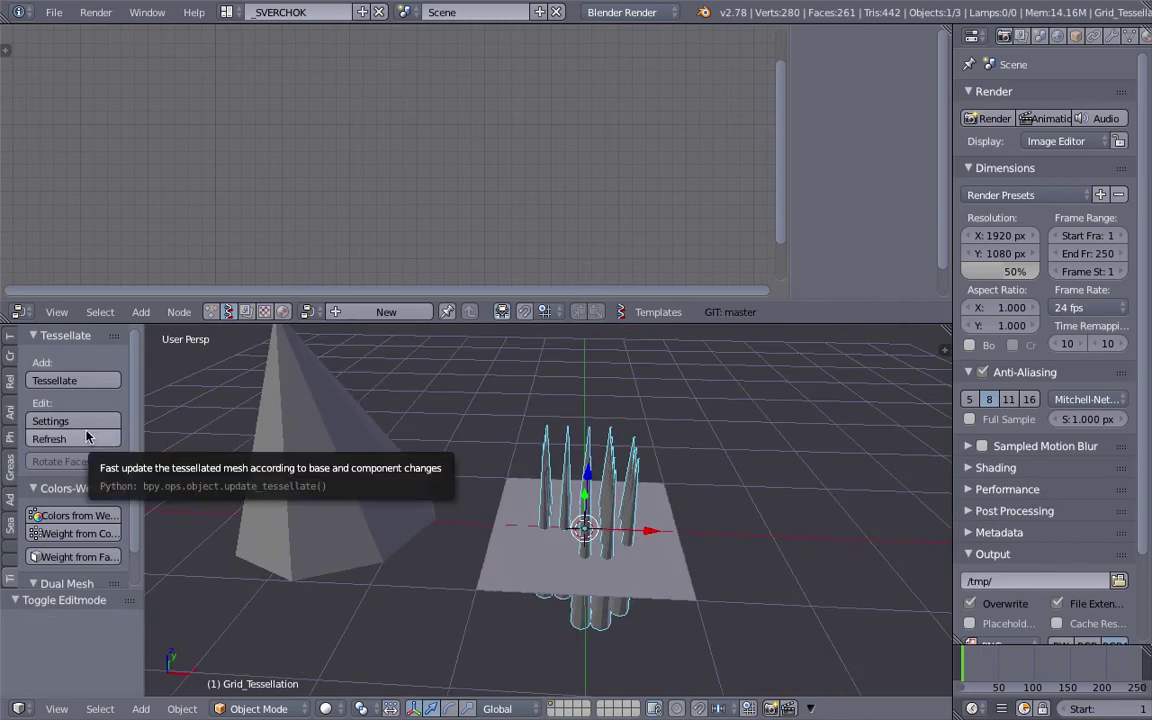
{"action": "middle_click_drag", "start_coordinate": [280, 368], "coordinate": [655, 478]}
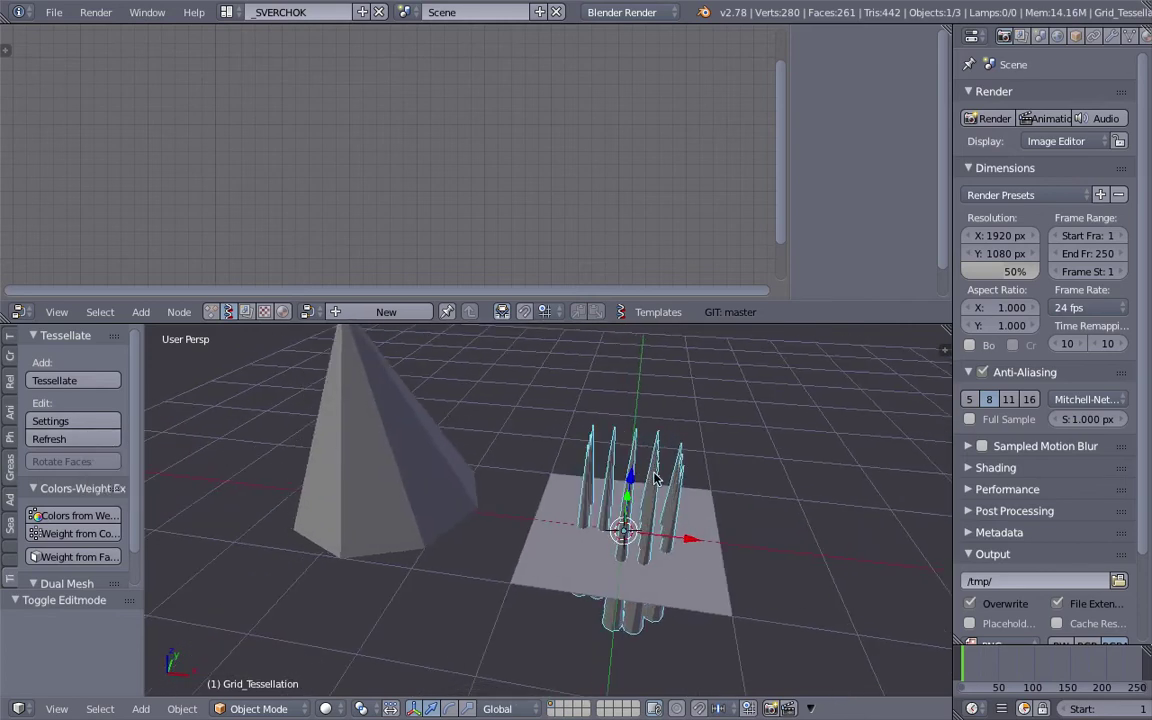
{"action": "key", "text": "g"}
{"action": "left_click", "coordinate": [839, 481]}
{"action": "key", "text": "x"}
{"action": "left_click", "coordinate": [834, 481]}
{"action": "right_click", "coordinate": [628, 497]}
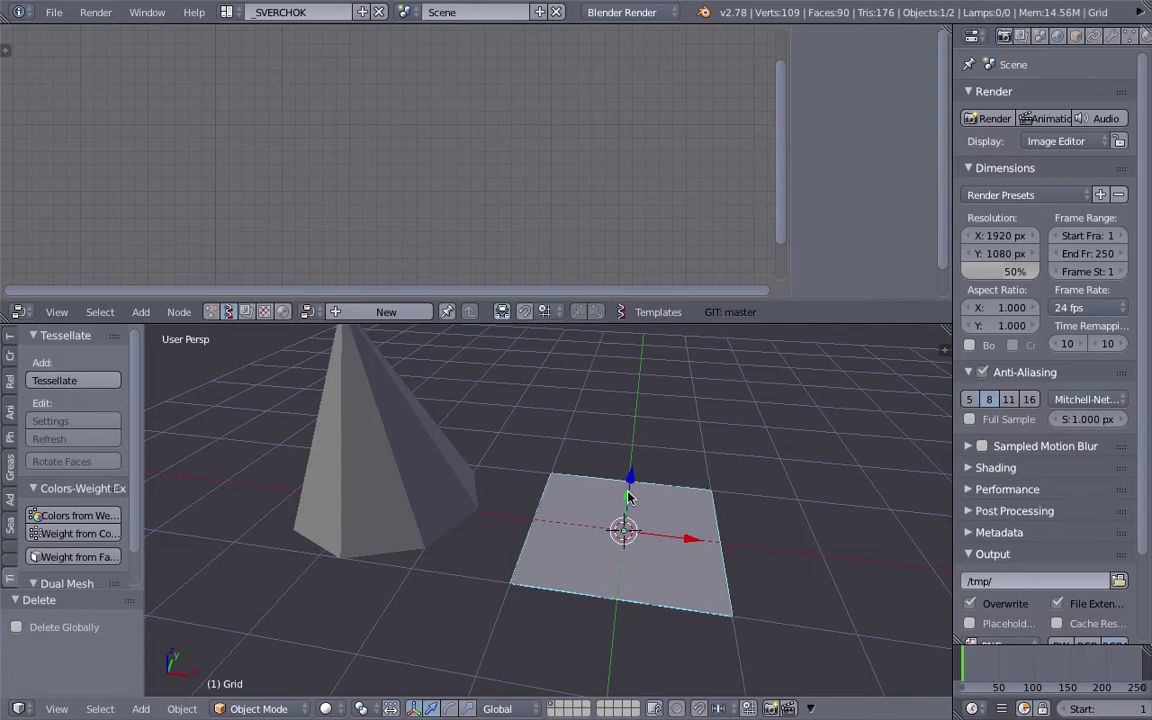
- Save the scene to the Desktop as sv_selection_procedural_for_tissue_001.blend
{"action": "key", "text": "ctrl+s"}
{"action": "left_click", "coordinate": [377, 81]}
{"action": "type", "text": "sv"}
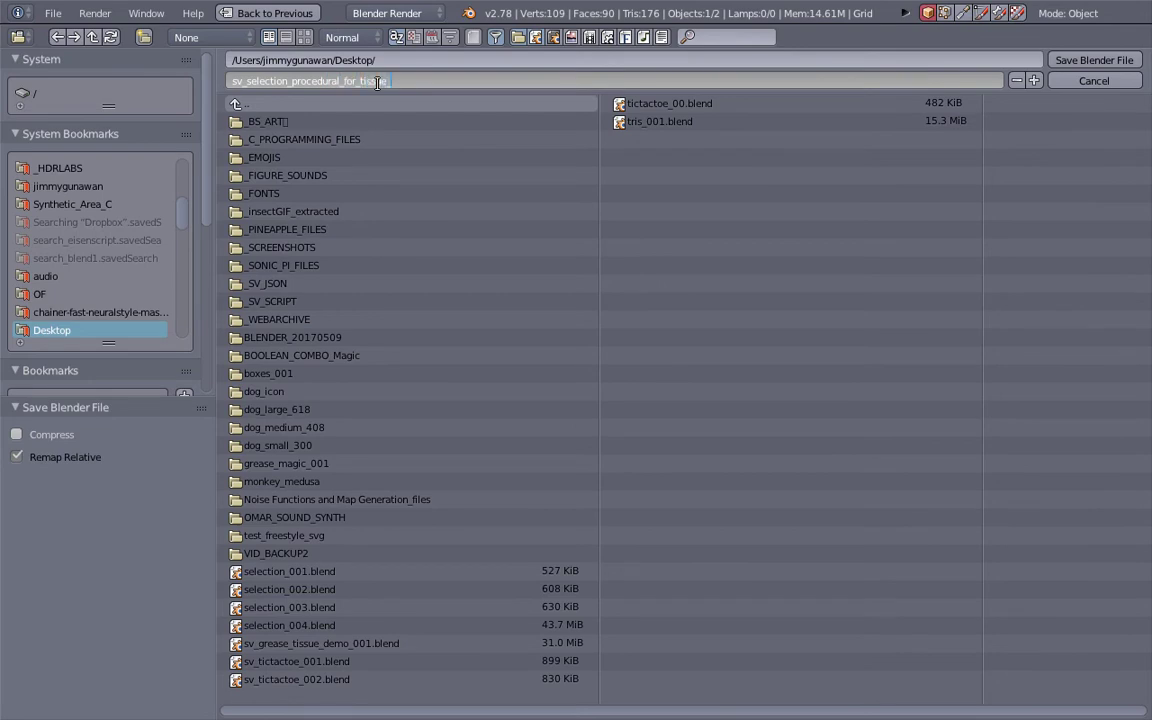
{"action": "type", "text": "001"}
{"action": "key", "text": "Return"}
{"action": "left_click", "coordinate": [1075, 61]}
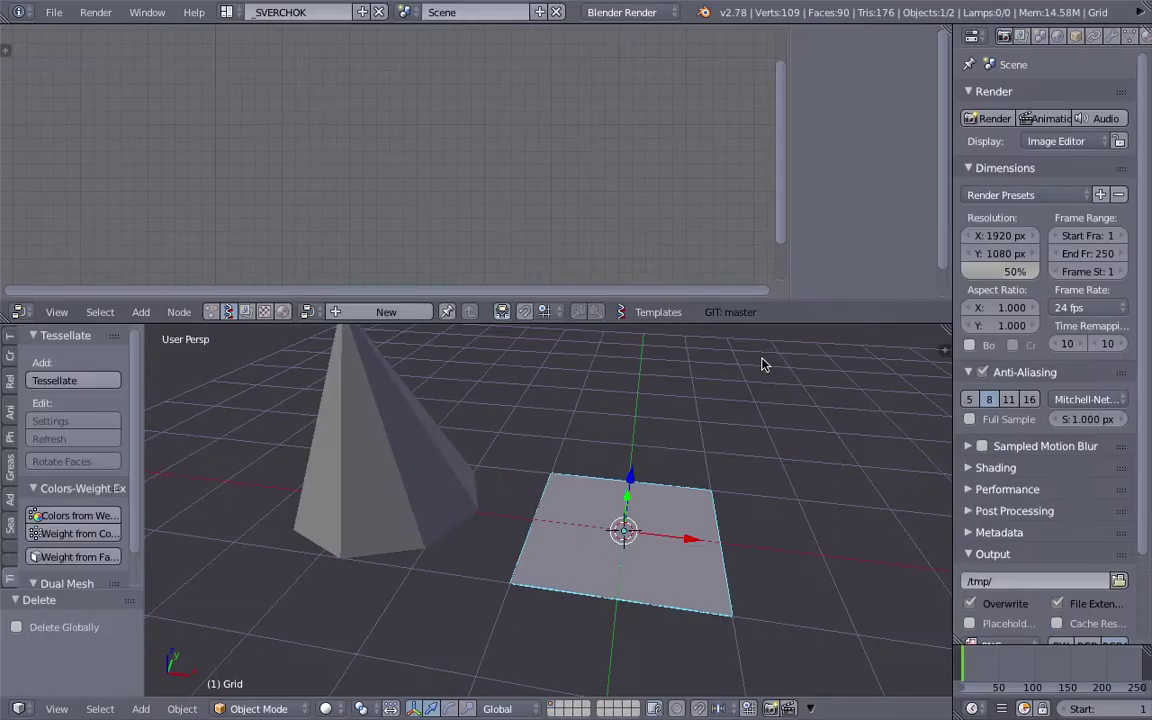
{"action": "middle_click_drag", "start_coordinate": [535, 458], "coordinate": [545, 465]}
{"action": "middle_click_drag", "start_coordinate": [608, 512], "coordinate": [622, 518]}
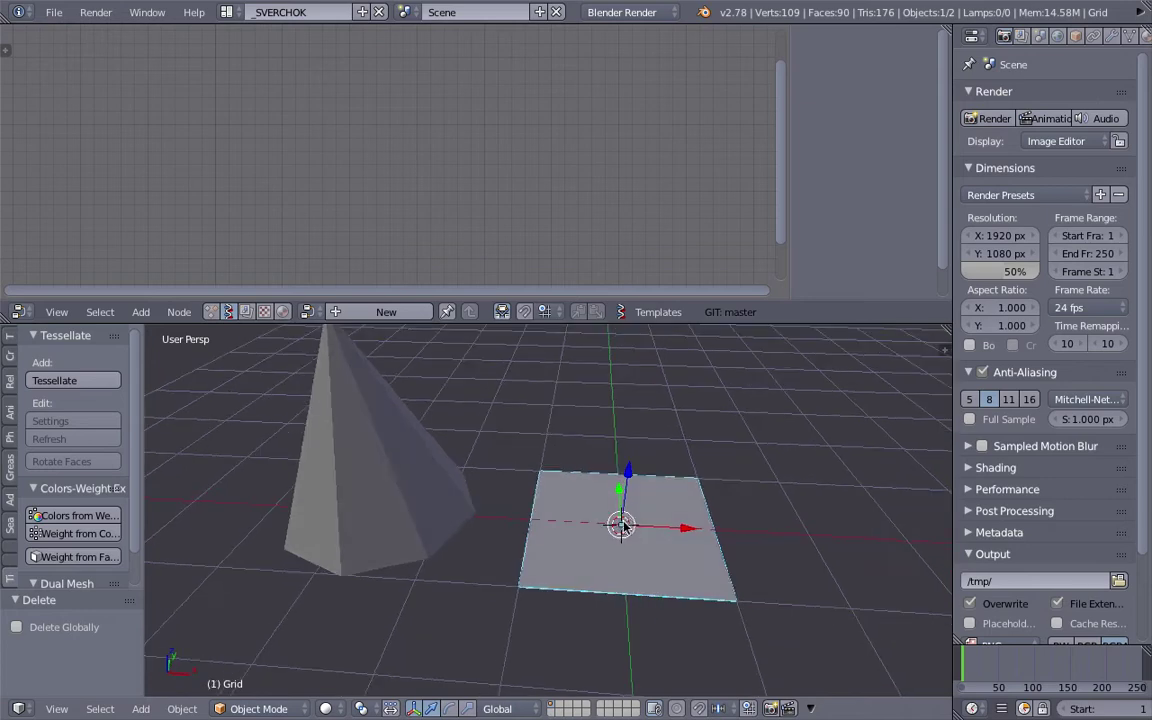
{"action": "key", "text": "Tab"}
{"action": "left_click", "coordinate": [548, 492]}
{"action": "middle_click_drag", "start_coordinate": [640, 492], "coordinate": [633, 524]}
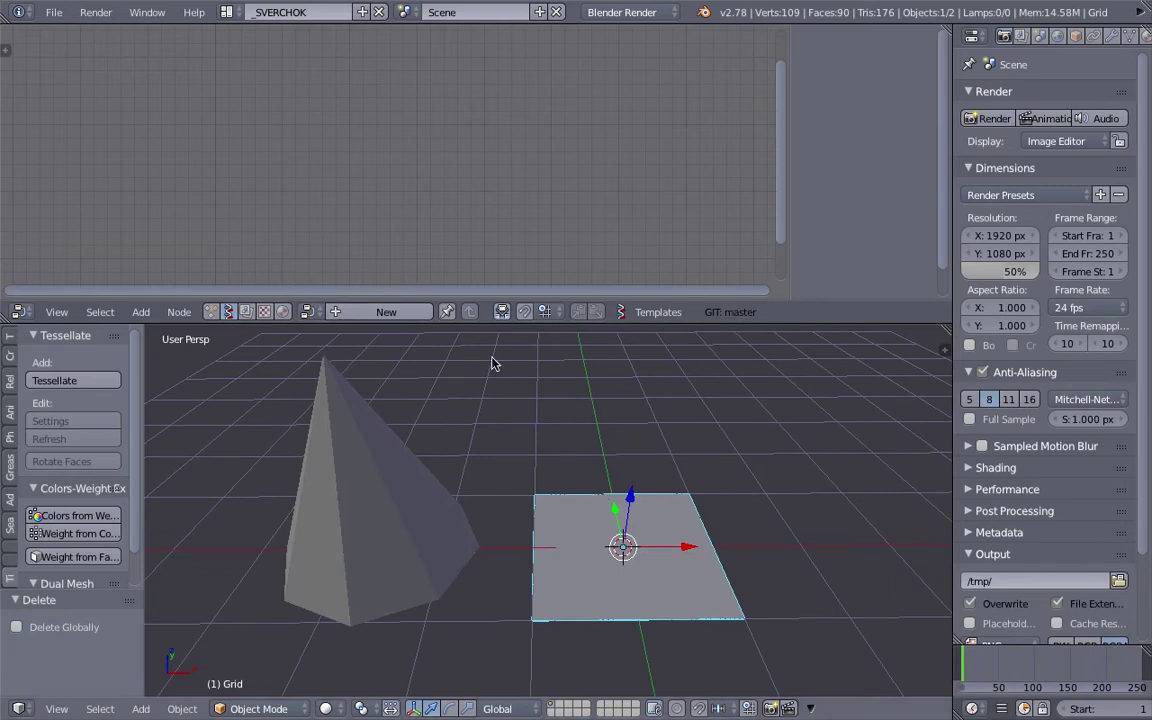
- Create a new Sverchok node tree and enlarge the node editor slightly
{"action": "left_click", "coordinate": [384, 313]}
{"action": "left_click", "coordinate": [442, 313]}
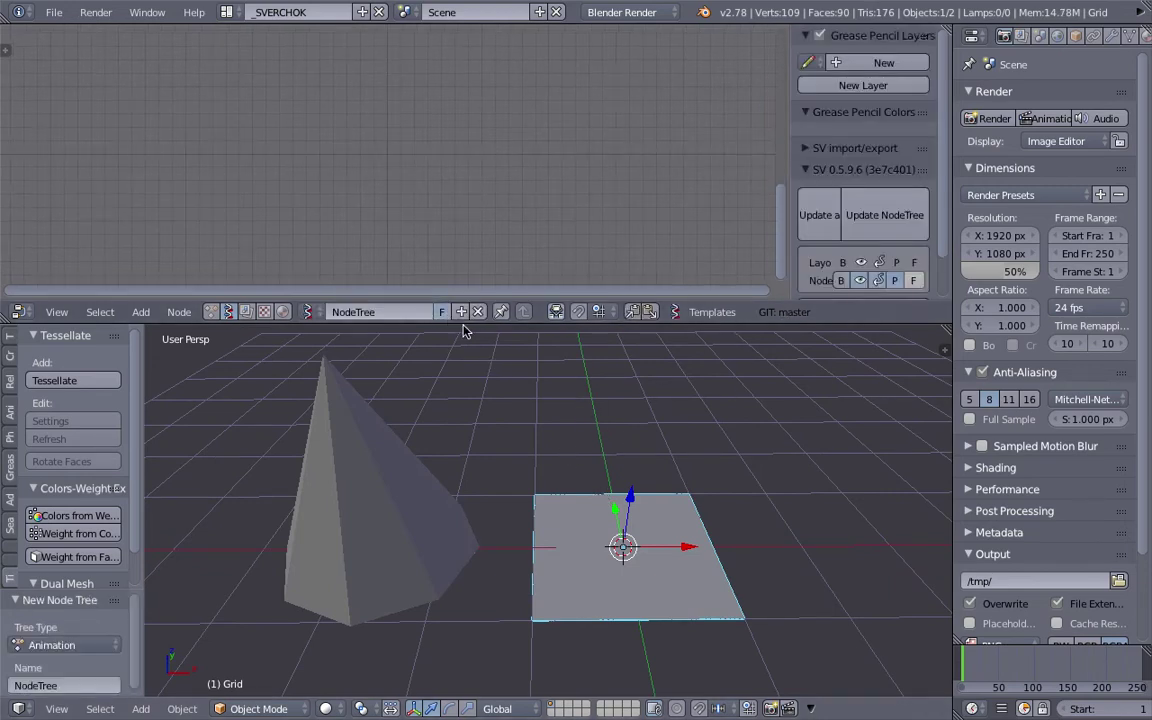
{"action": "left_click_drag", "start_coordinate": [465, 323], "coordinate": [468, 348]}
- Add an Object ID Selector node to the node tree and set its object name to Grid
{"action": "middle_click_drag", "start_coordinate": [413, 238], "coordinate": [412, 238]}
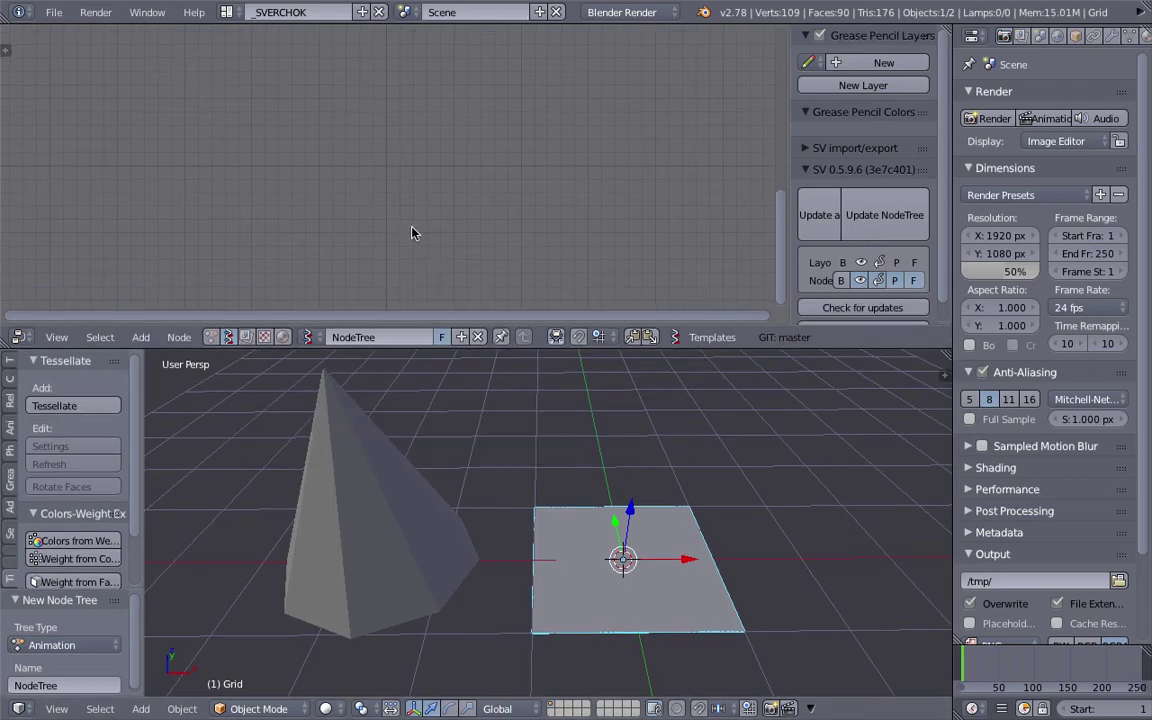
{"action": "key", "text": "shift+a"}
{"action": "left_click", "coordinate": [362, 180]}
{"action": "type", "text": "s"}
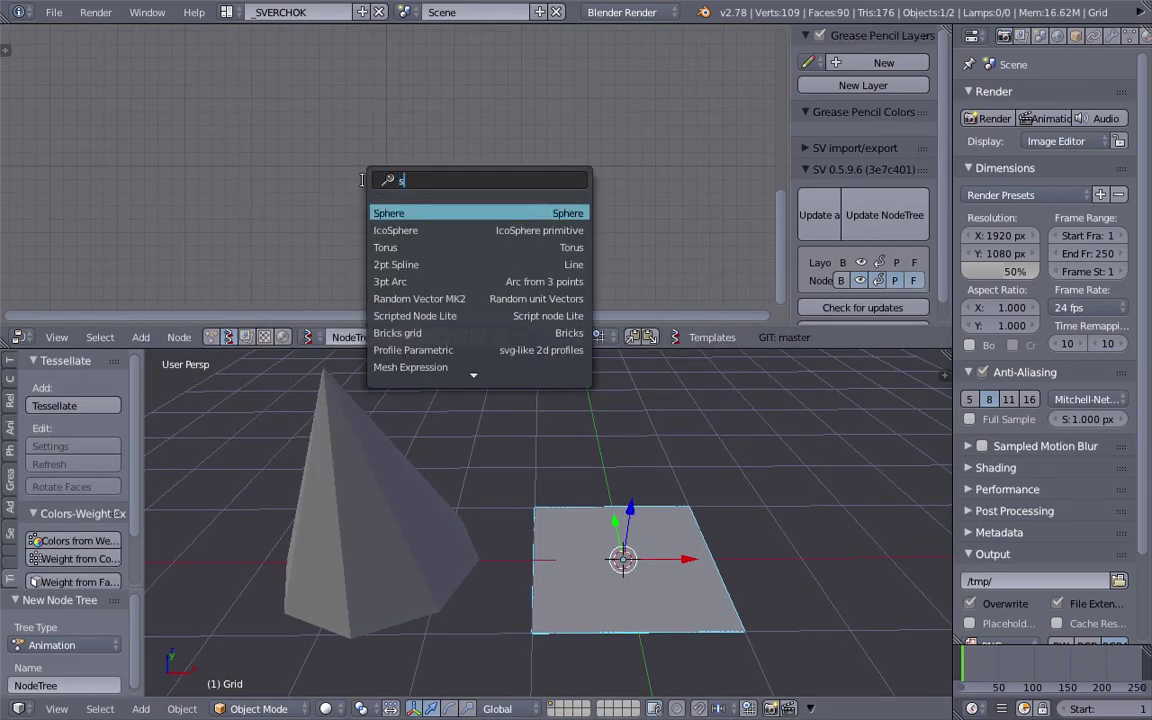
{"action": "type", "text": "el"}
{"action": "key", "text": "Down"}
{"action": "key", "text": "Down"}
{"action": "key", "text": "Down"}
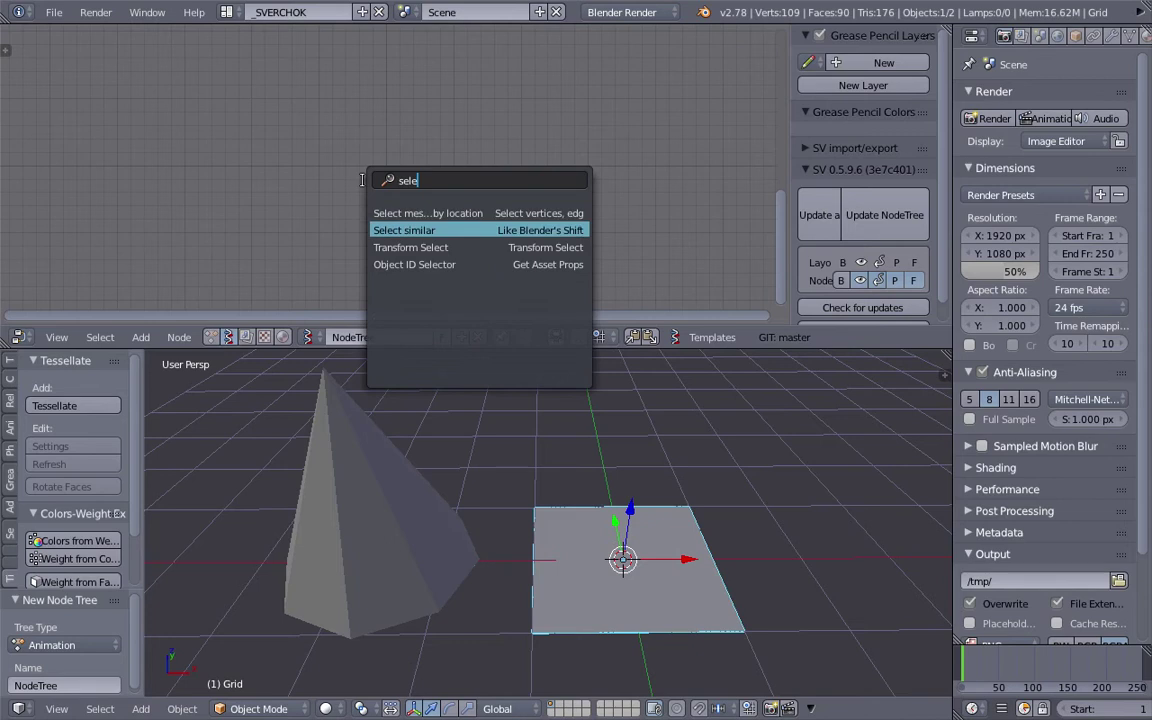
{"action": "key", "text": "Return"}
{"action": "left_click", "coordinate": [233, 141]}
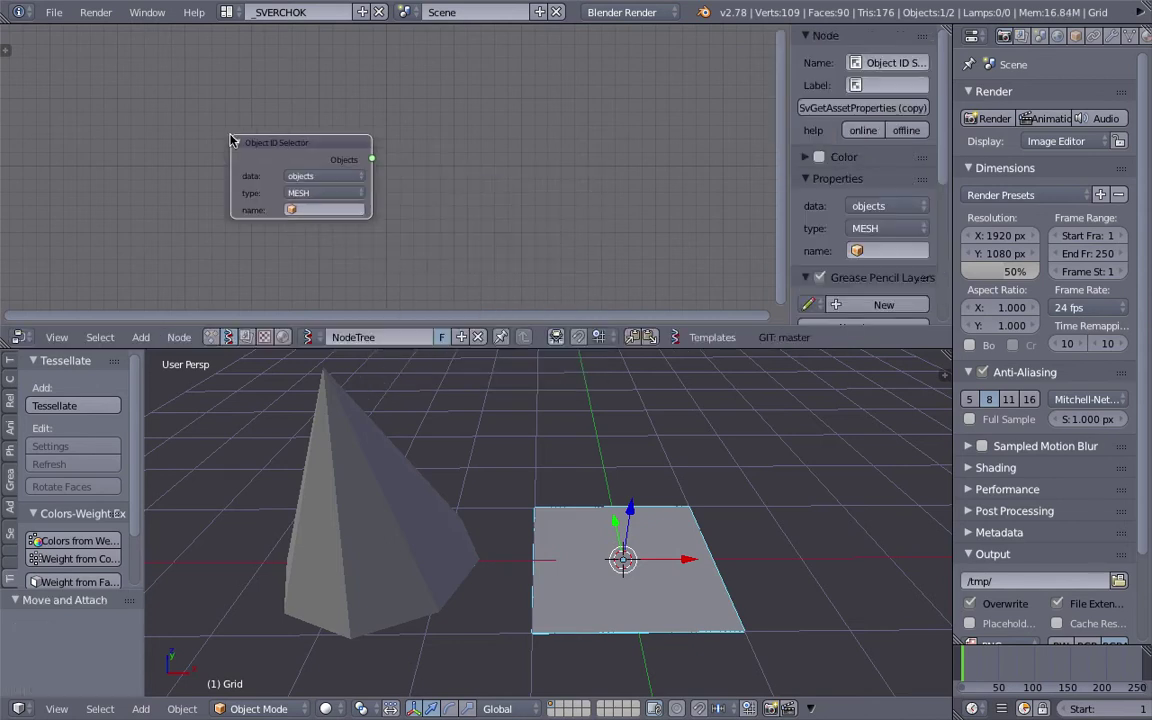
{"action": "left_click", "coordinate": [322, 209]}
{"action": "left_click", "coordinate": [328, 244]}
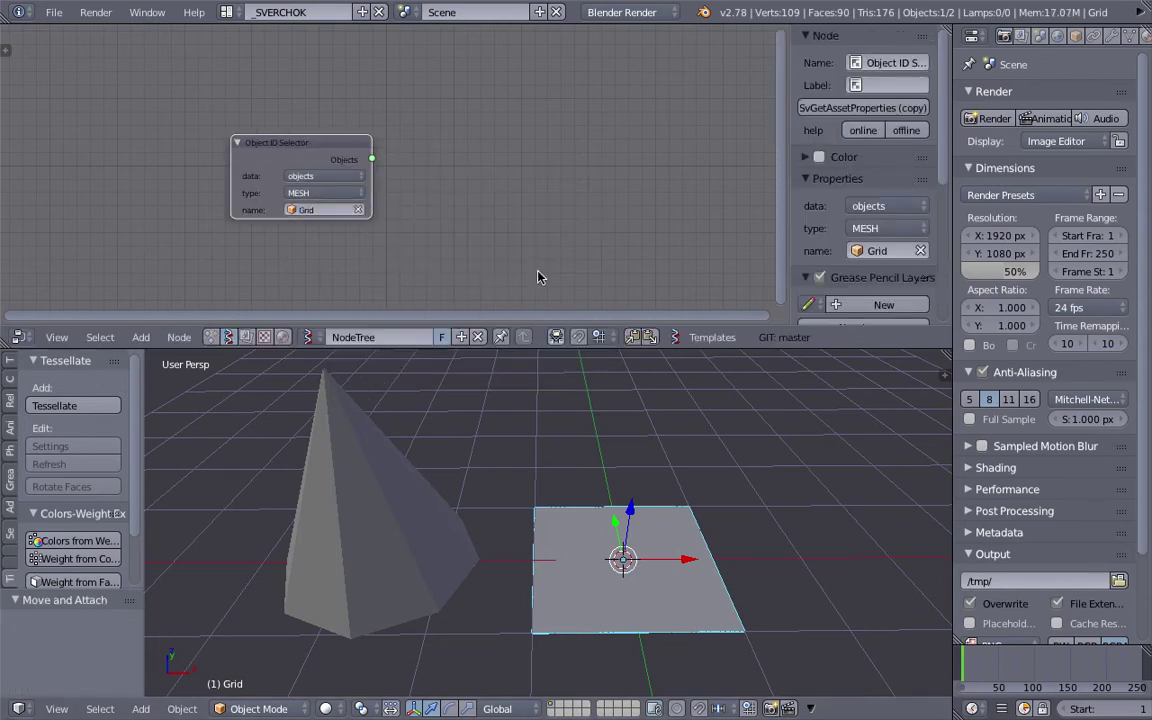
- Save over the existing file and hide the node editor's sidebar
{"action": "middle_click_drag", "start_coordinate": [540, 276], "coordinate": [435, 245]}
{"action": "key", "text": "ctrl+s"}
{"action": "left_click", "coordinate": [398, 213]}
{"action": "scroll", "coordinate": [318, 90], "scroll_direction": "up", "scroll_amount": 1}
{"action": "key", "text": "n"}
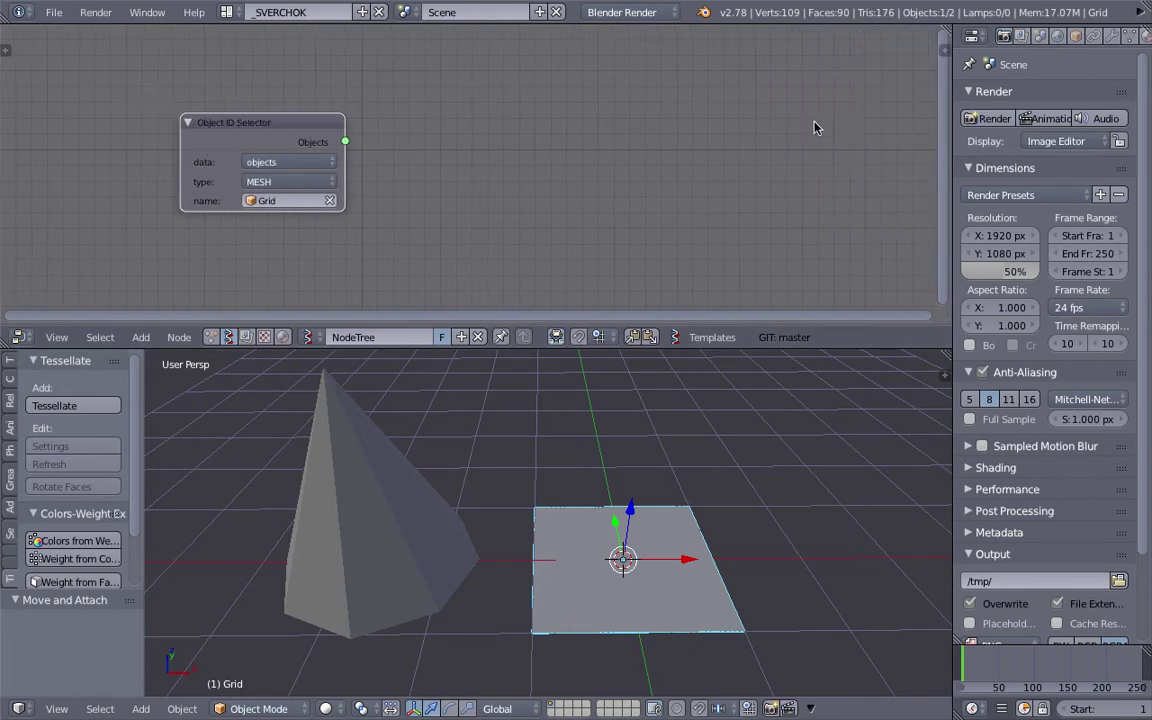
- Add an Object ID Set MK2 node and link the Object ID Selector's Objects output to its Objects input
{"action": "key", "text": "alt+space"}
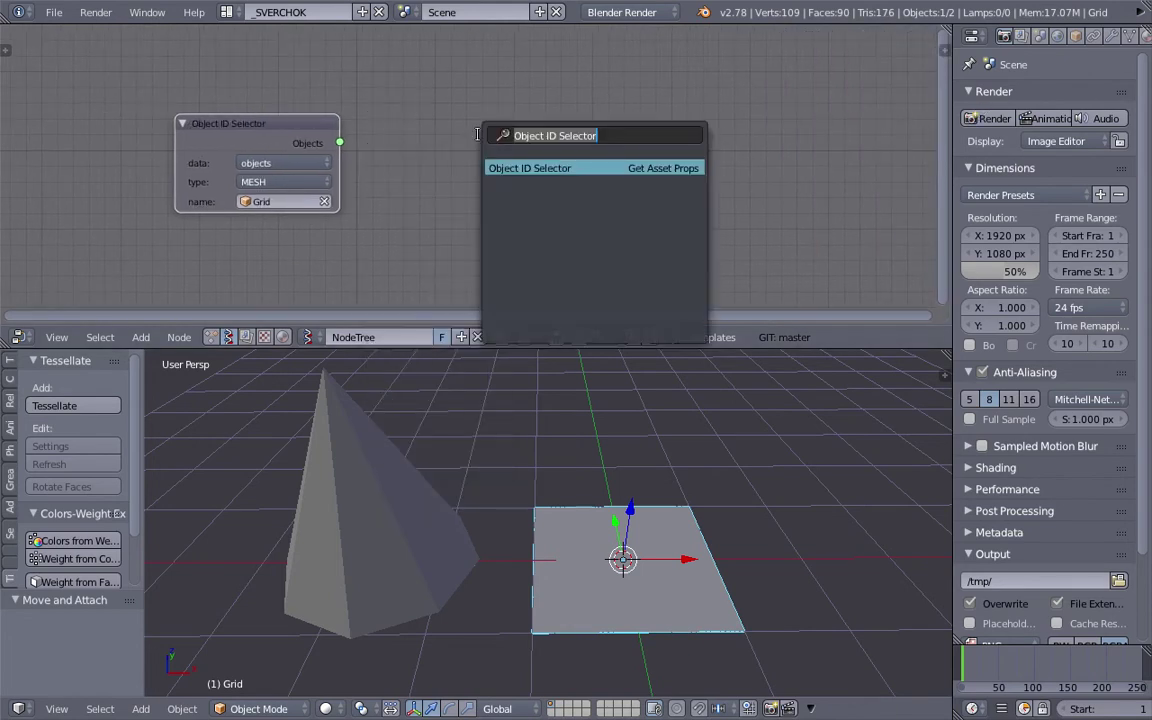
{"action": "key", "text": "BackSpace"}
{"action": "type", "text": "set"}
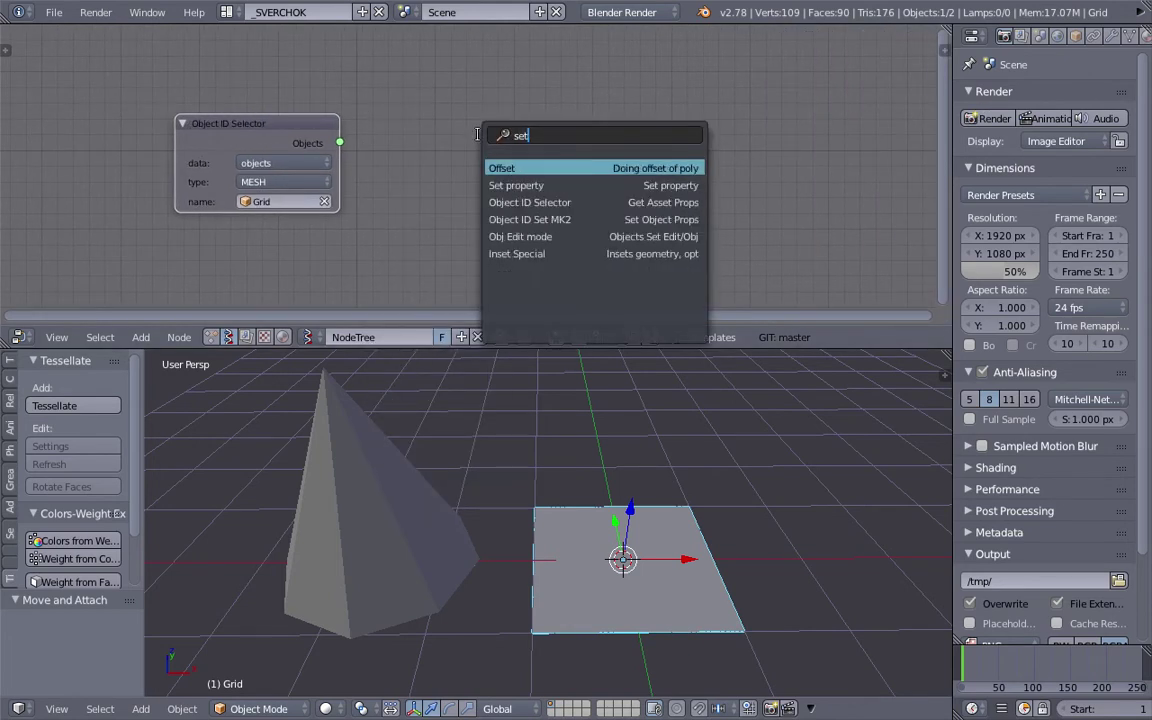
{"action": "key", "text": "Down"}
{"action": "key", "text": "Down"}
{"action": "key", "text": "Down"}
{"action": "key", "text": "Down"}
{"action": "key", "text": "Up"}
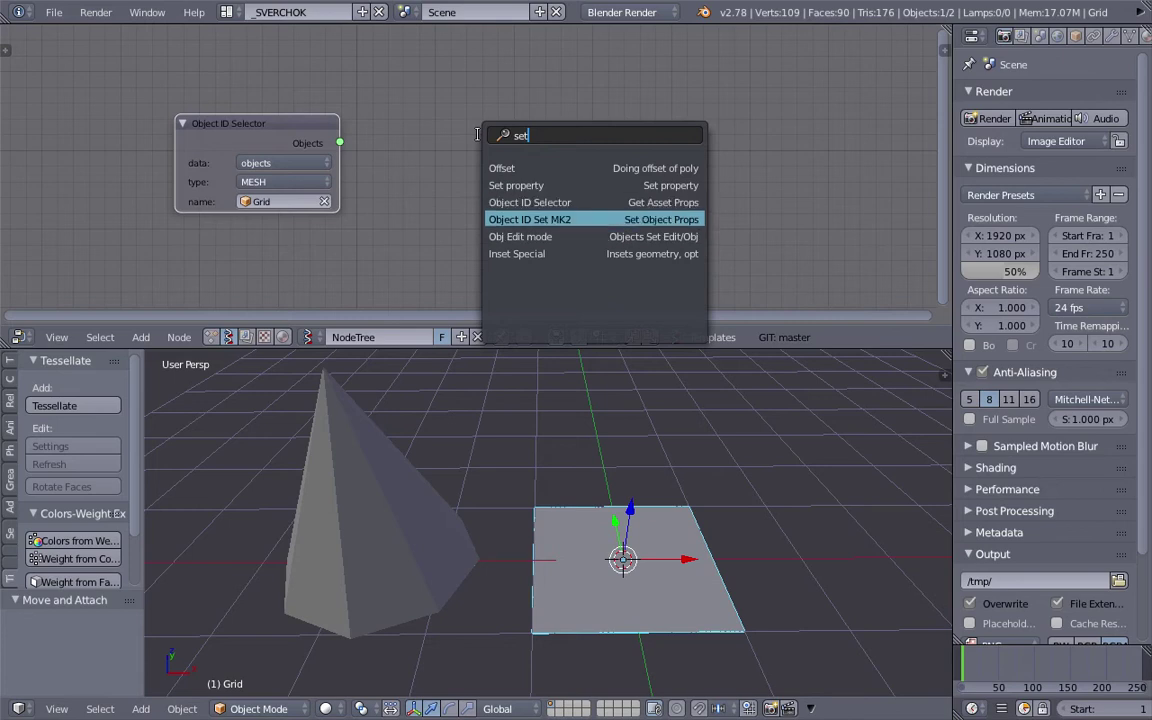
{"action": "key", "text": "Down"}
{"action": "key", "text": "Down"}
{"action": "key", "text": "Up"}
{"action": "left_click", "coordinate": [524, 224]}
{"action": "left_click", "coordinate": [408, 126]}
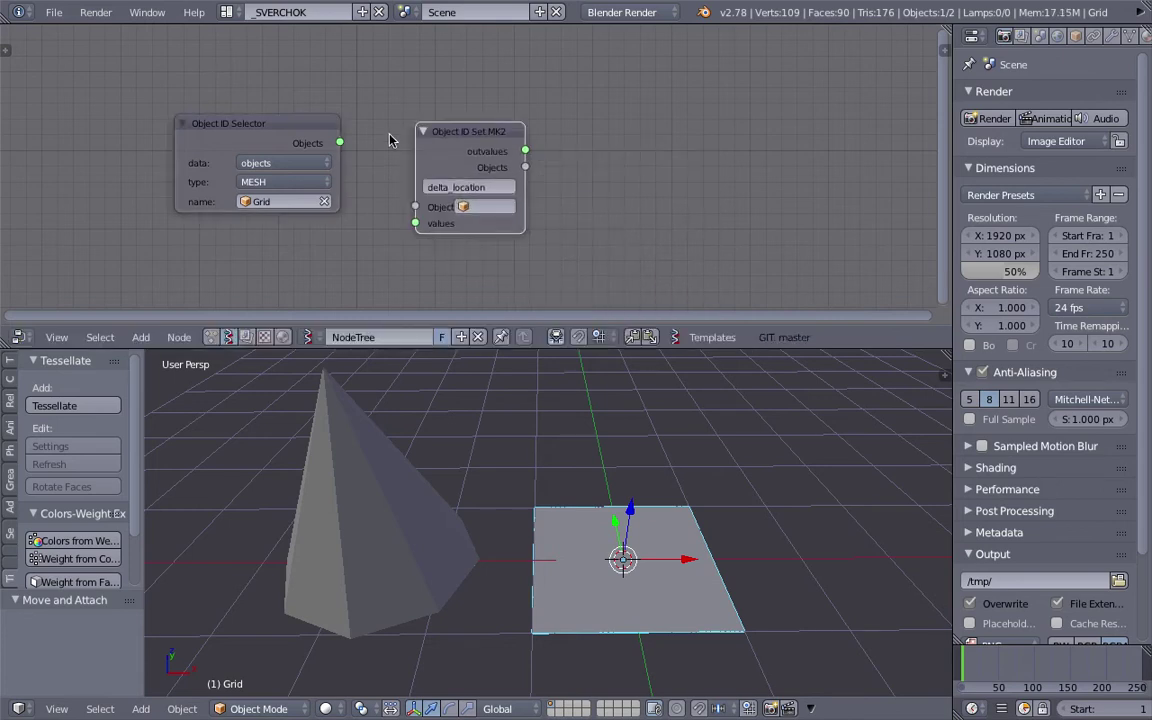
{"action": "left_click_drag", "start_coordinate": [338, 143], "coordinate": [415, 206]}
- Set the property of the Object ID Set MK2 node to data.polygons
{"action": "scroll", "coordinate": [457, 165], "scroll_direction": "up", "scroll_amount": 1}
{"action": "left_click", "coordinate": [492, 192]}
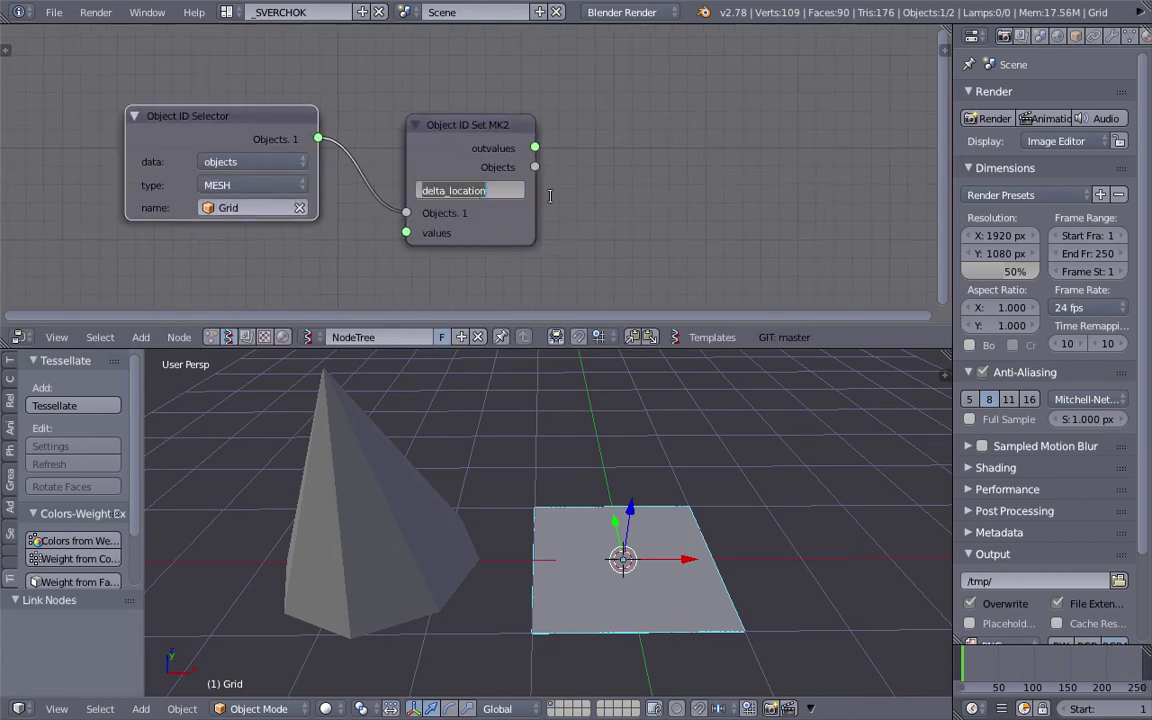
{"action": "type", "text": "data.polygons"}
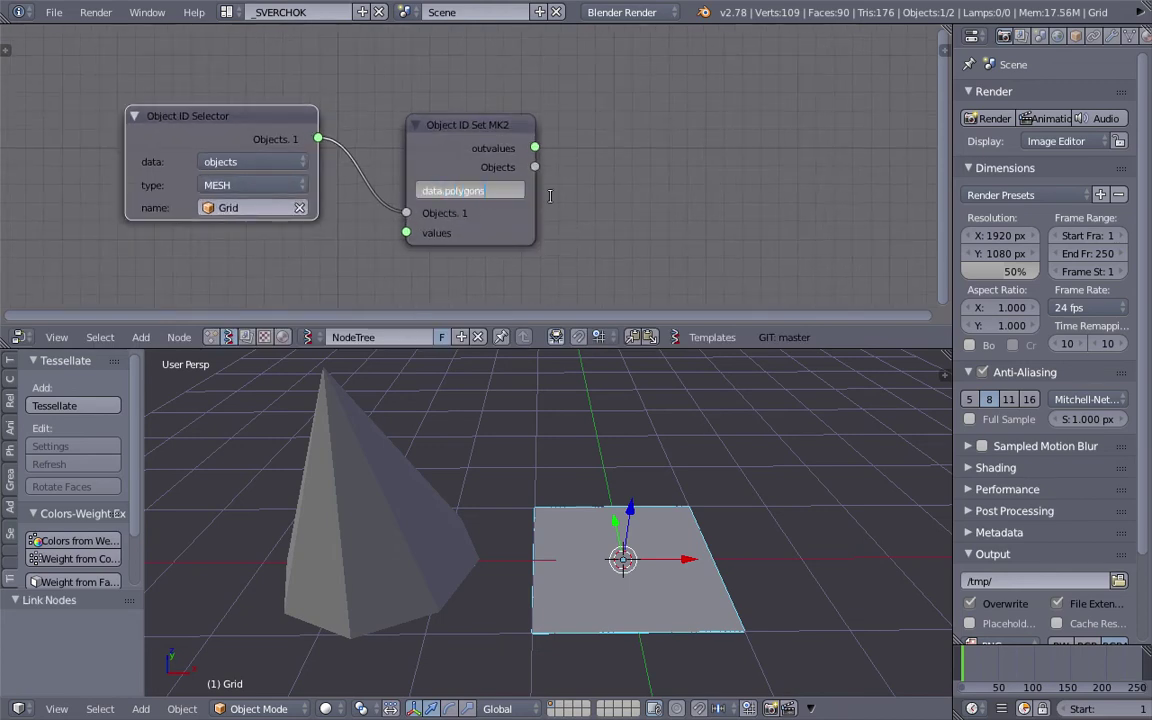
{"action": "key", "text": "Return"}
- Add a Stethoscope MK2 node, feed it the Object ID Set MK2 node's outvalues, and enlarge the node editor
{"action": "key", "text": "space"}
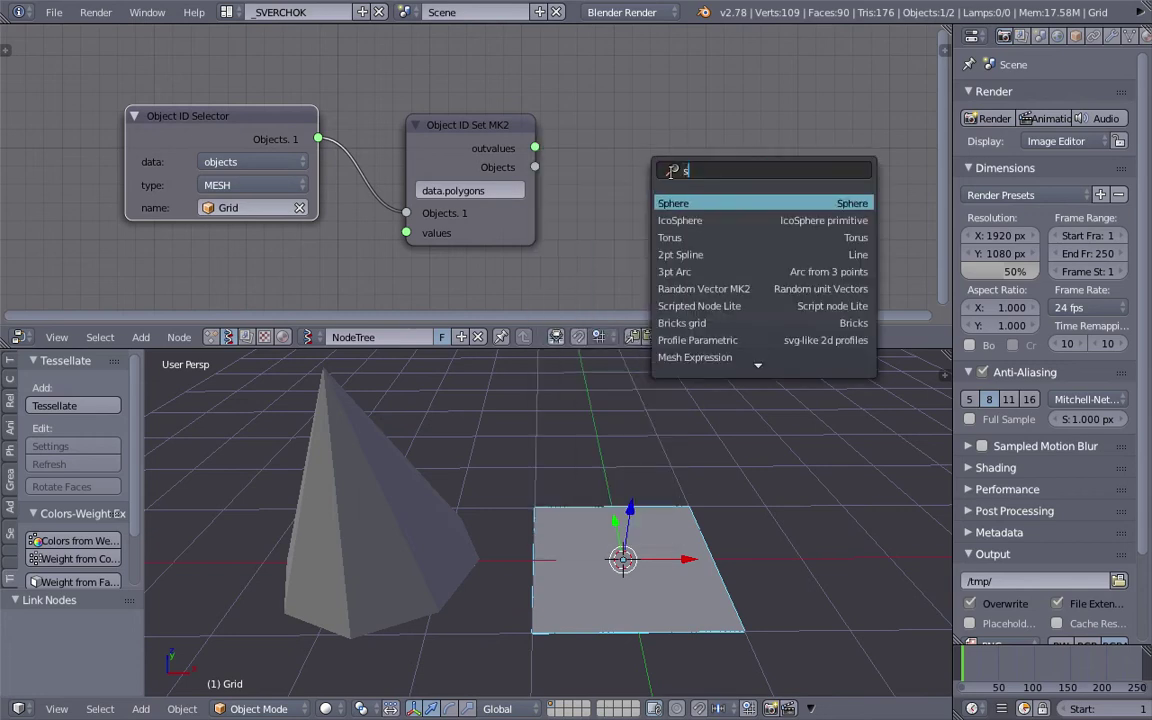
{"action": "type", "text": "ste"}
{"action": "left_click", "coordinate": [690, 203]}
{"action": "left_click_drag", "start_coordinate": [535, 147], "coordinate": [642, 231]}
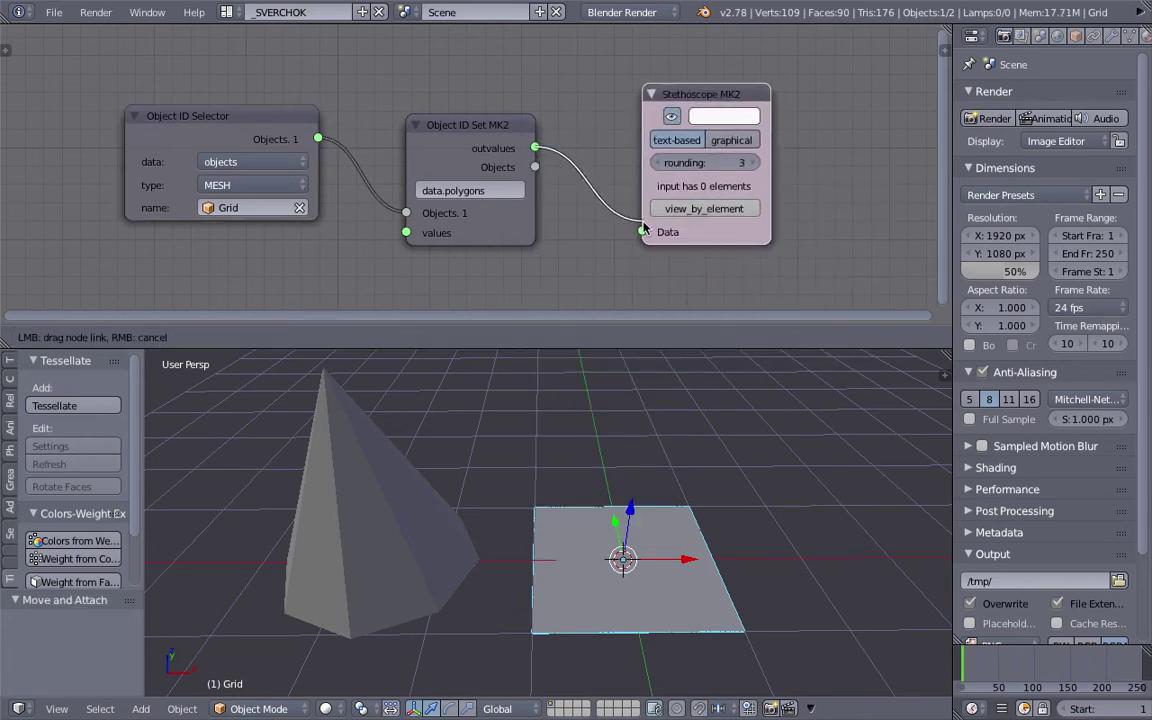
{"action": "left_click_drag", "start_coordinate": [799, 348], "coordinate": [799, 377]}
{"action": "middle_click_drag", "start_coordinate": [670, 255], "coordinate": [540, 248]}
{"action": "scroll", "coordinate": [540, 248], "scroll_direction": "down", "scroll_amount": 3}
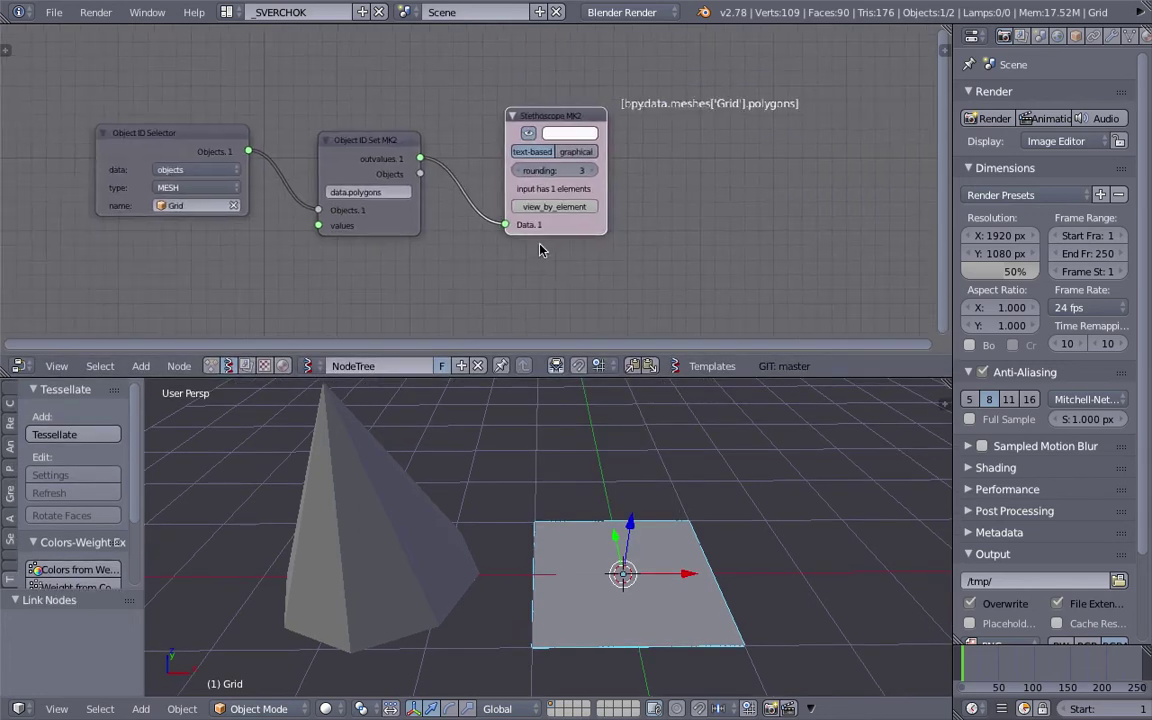
- Save over the file and move the Stethoscope MK2 node slightly farther from the Object ID Set MK2 node
{"action": "key", "text": "ctrl+s"}
{"action": "left_click", "coordinate": [540, 248]}
{"action": "scroll", "coordinate": [656, 202], "scroll_direction": "up", "scroll_amount": 3}
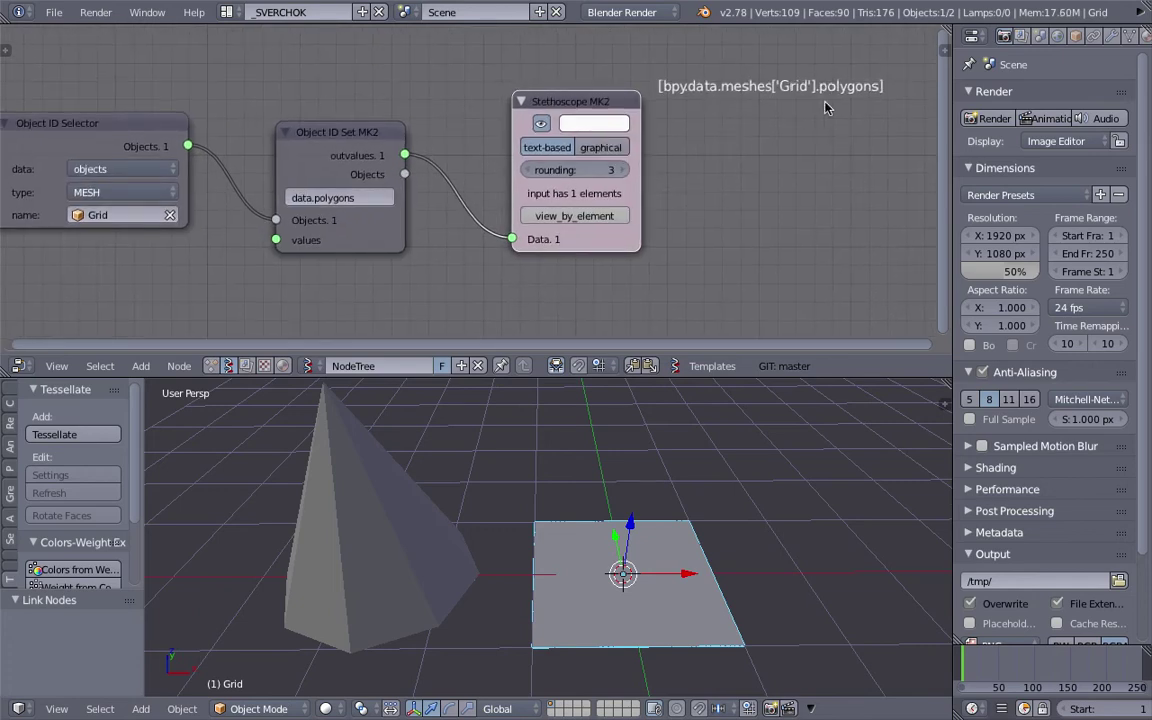
{"action": "left_click_drag", "start_coordinate": [540, 233], "coordinate": [559, 233]}
{"action": "key", "text": "ctrl+s"}
{"action": "left_click", "coordinate": [380, 197]}
- Change the Object ID Set MK2 property to data.polygons[:] so it addresses every polygon of the grid
{"action": "left_click", "coordinate": [380, 197]}
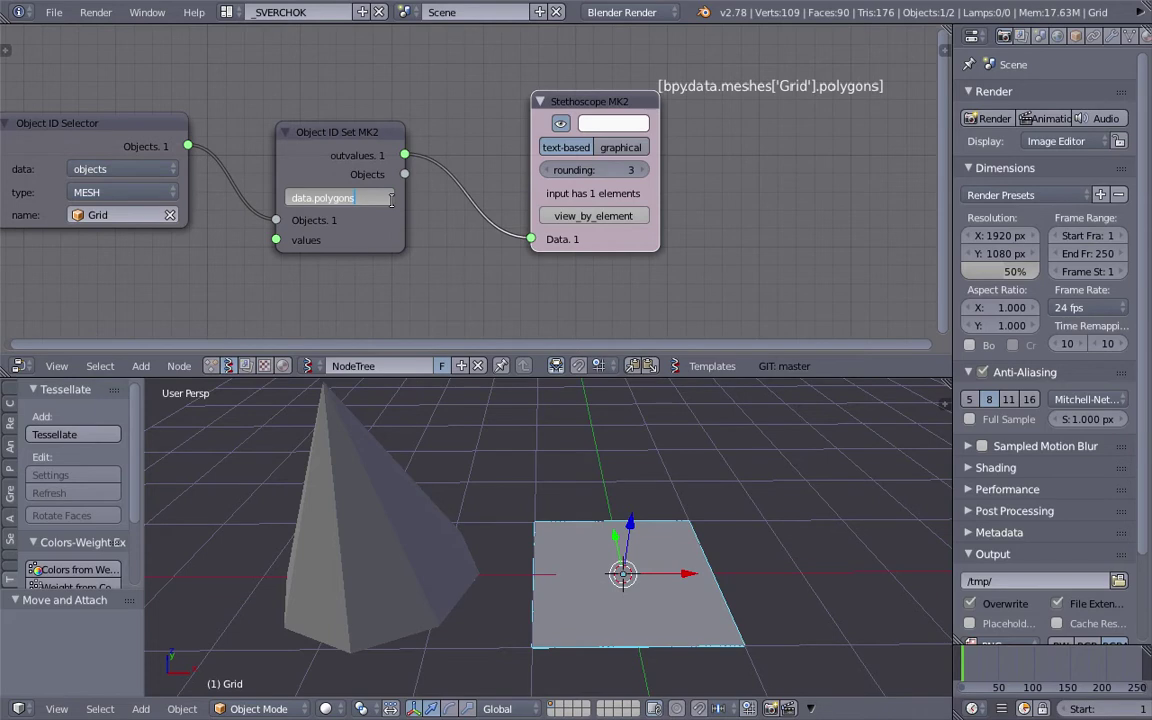
{"action": "key", "text": "Return"}
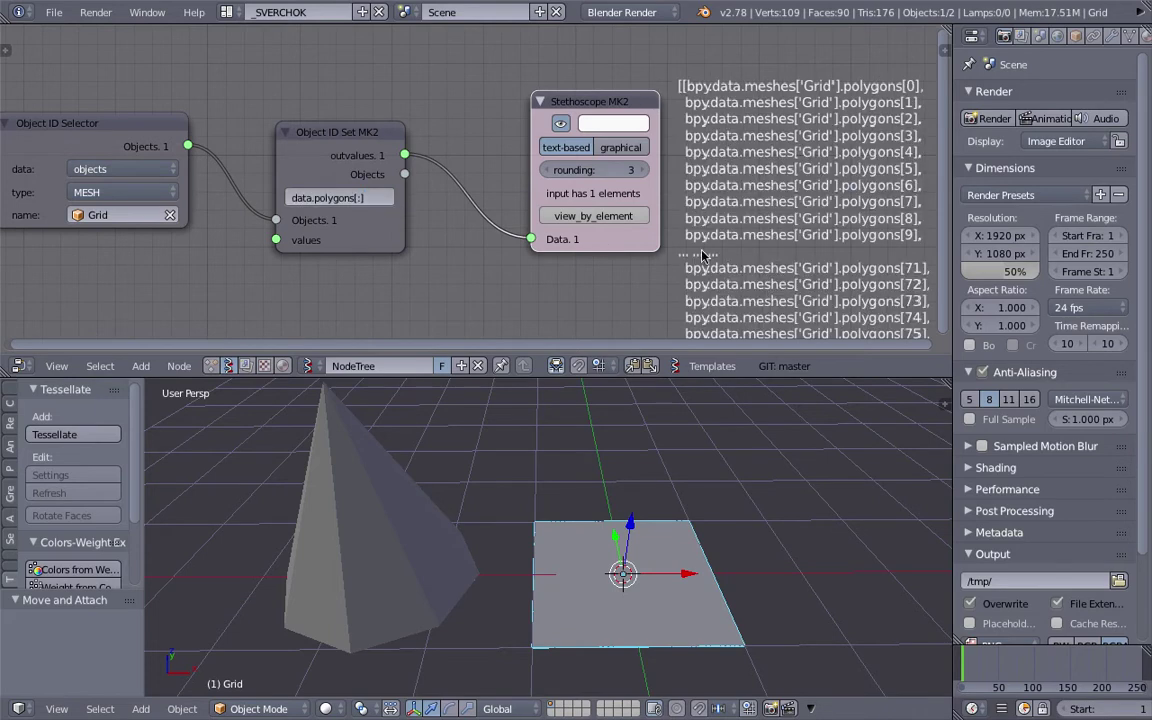
{"action": "scroll", "coordinate": [594, 174], "scroll_direction": "up", "scroll_amount": 4}
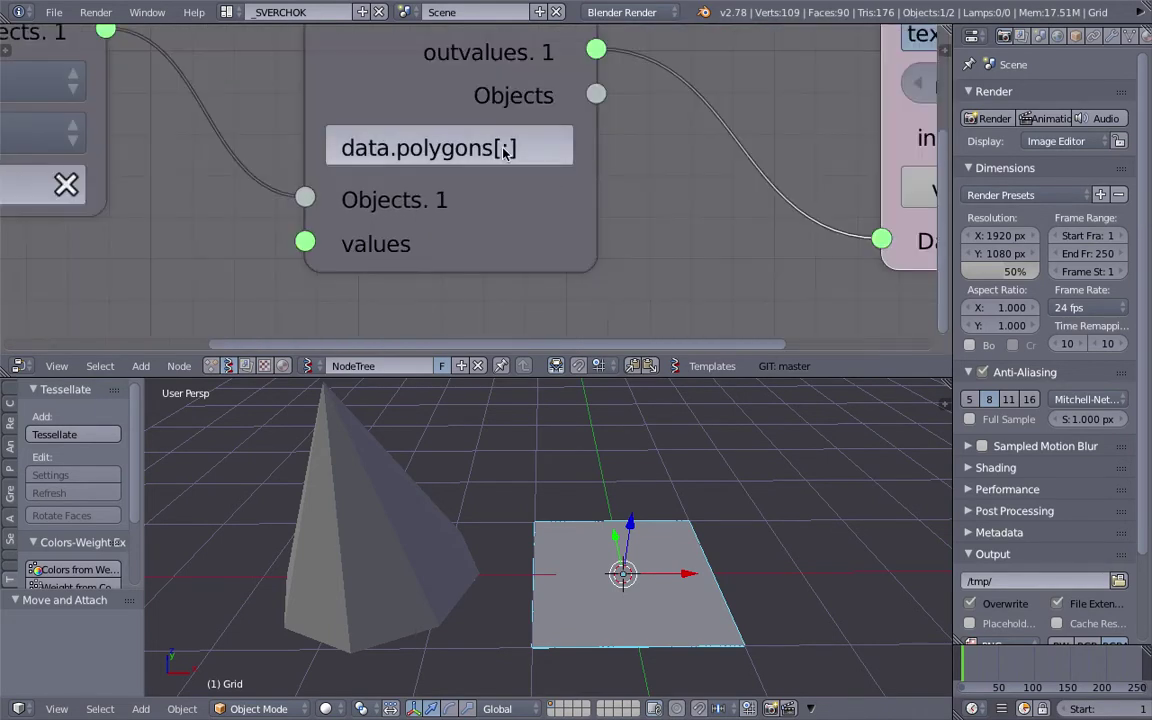
{"action": "scroll", "coordinate": [508, 155], "scroll_direction": "down", "scroll_amount": 5}
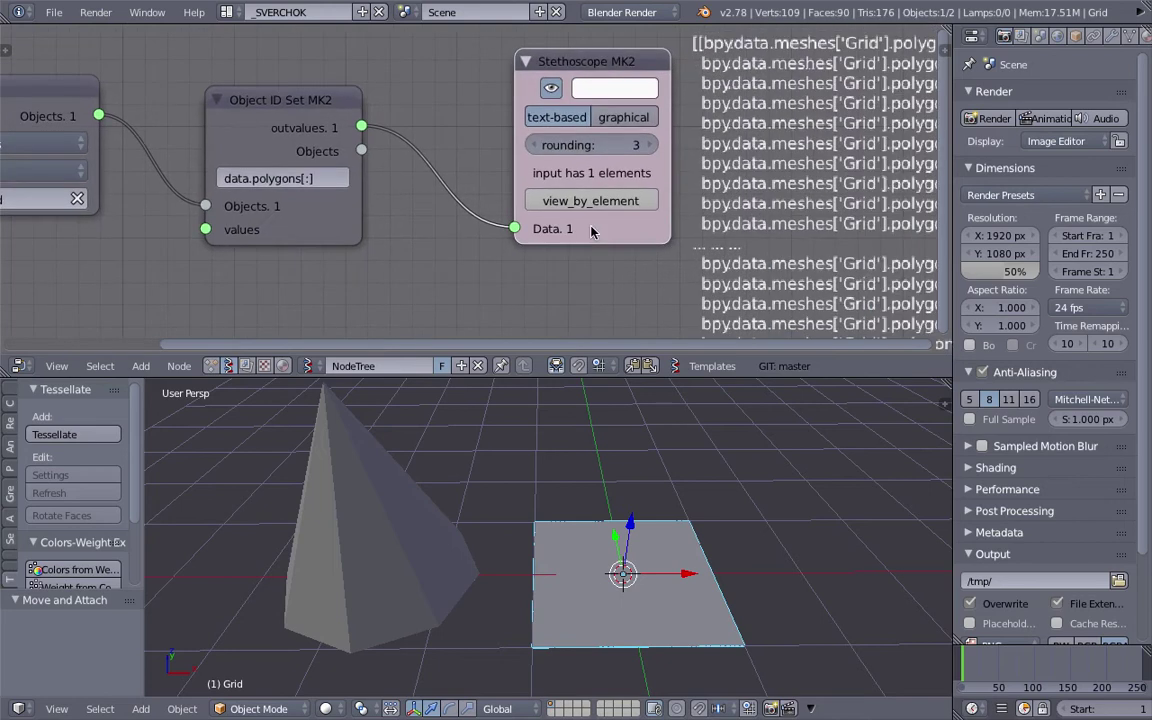
- Make room before the Stethoscope MK2 node and insert a duplicate of the Object ID Set MK2 node into its incoming link
{"action": "middle_click_drag", "start_coordinate": [704, 188], "coordinate": [629, 188]}
{"action": "left_click_drag", "start_coordinate": [465, 113], "coordinate": [513, 115]}
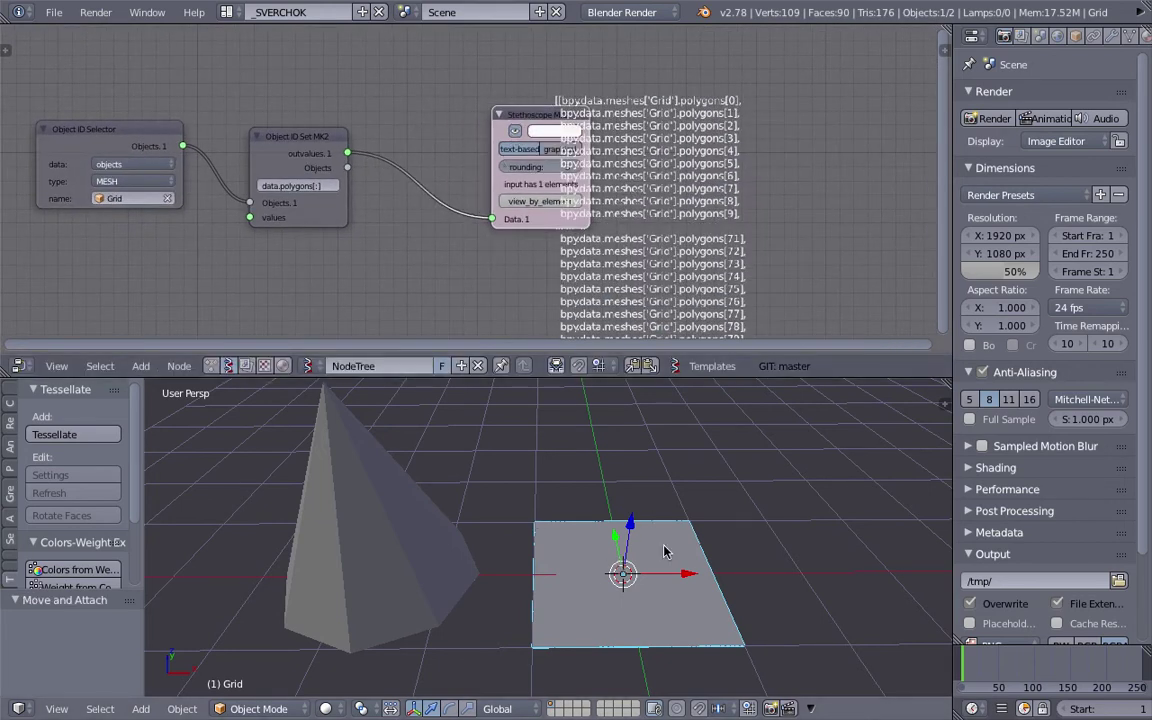
{"action": "middle_click_drag", "start_coordinate": [666, 549], "coordinate": [640, 514]}
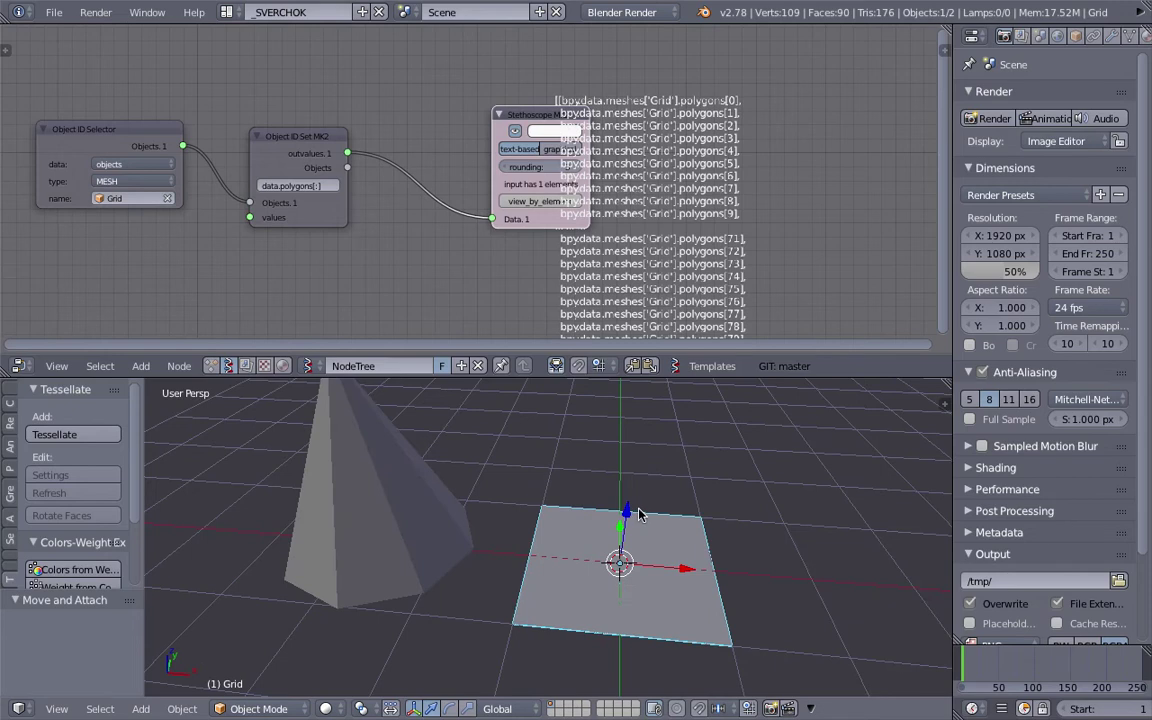
{"action": "middle_click_drag", "start_coordinate": [448, 182], "coordinate": [458, 180]}
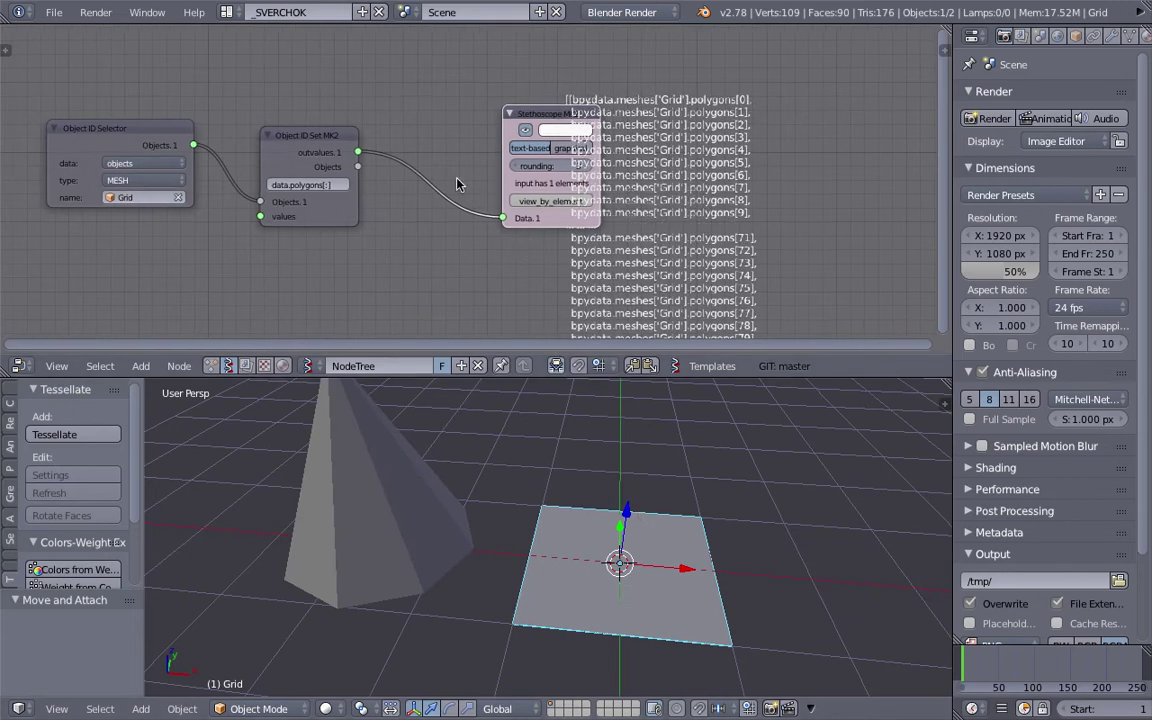
{"action": "key", "text": "space"}
{"action": "key", "text": "Escape"}
{"action": "left_click", "coordinate": [325, 149]}
{"action": "key", "text": "shift+d"}
{"action": "left_click", "coordinate": [450, 160]}
- Set the duplicated Object ID Set MK2 node's property to select and save over the file
{"action": "left_click", "coordinate": [481, 199]}
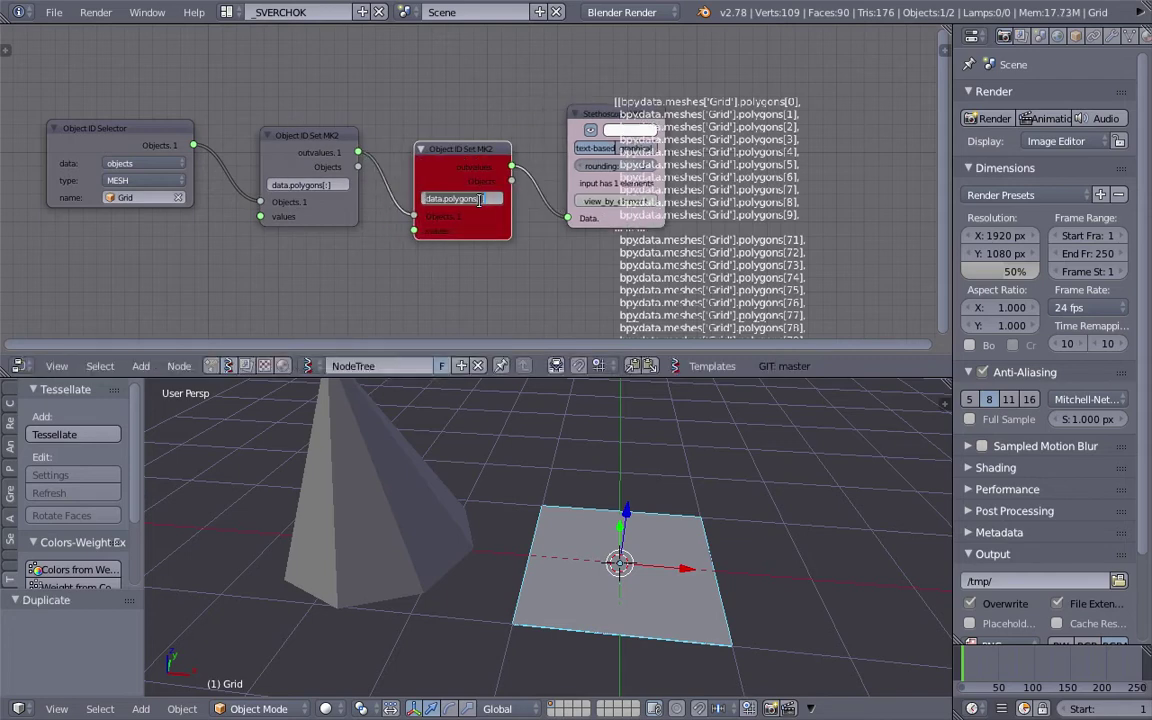
{"action": "key", "text": "BackSpace"}
{"action": "type", "text": "select"}
{"action": "key", "text": "Return"}
{"action": "key", "text": "ctrl+s"}
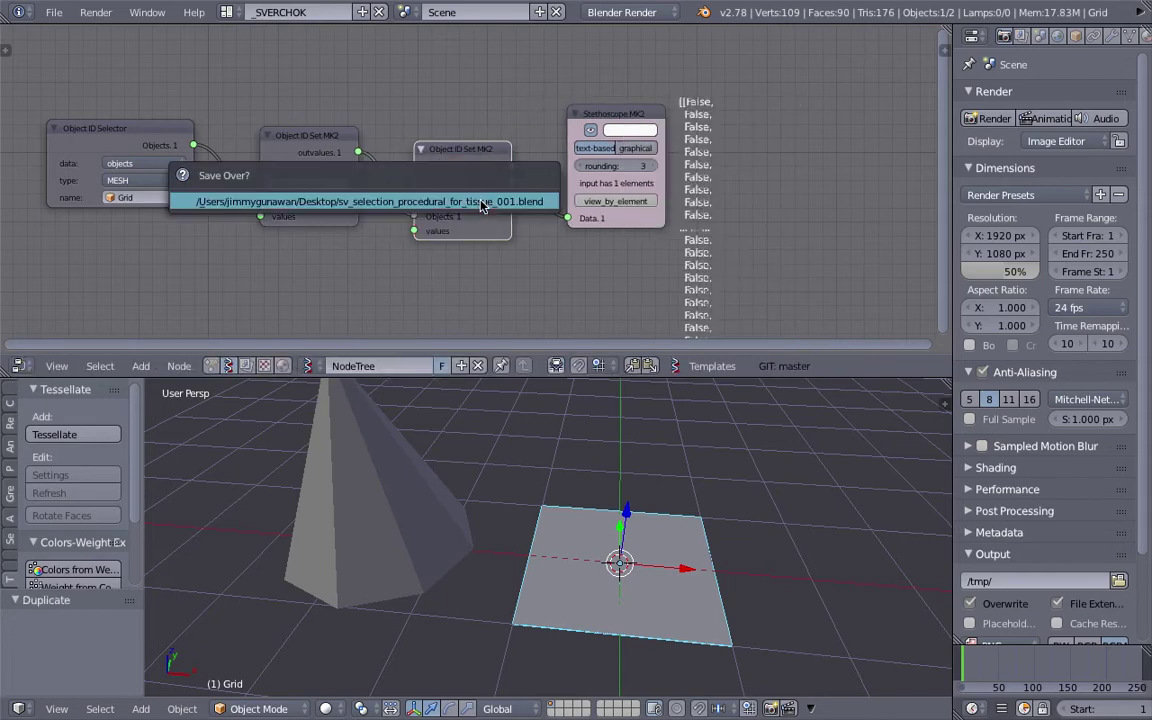
{"action": "left_click", "coordinate": [481, 203]}
- Enlarge the node editor for the Stethoscope's output list and save over the file
{"action": "middle_click_drag", "start_coordinate": [513, 218], "coordinate": [465, 172]}
{"action": "scroll", "coordinate": [655, 64], "scroll_direction": "up", "scroll_amount": 3}
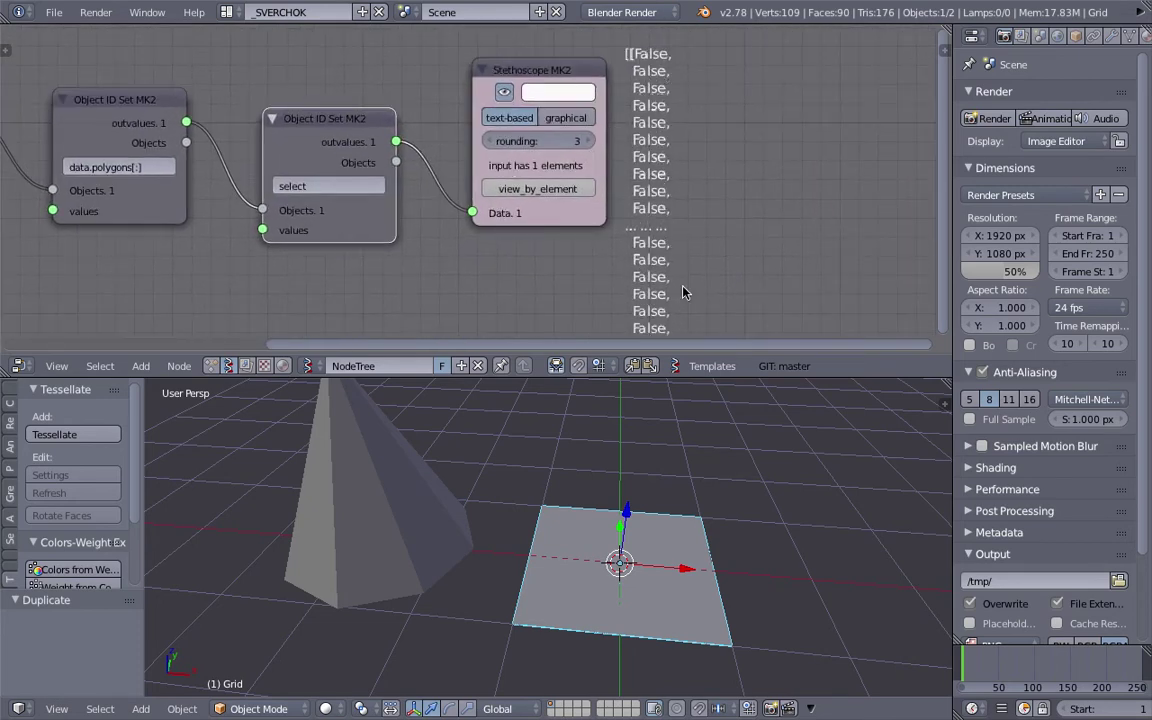
{"action": "left_click_drag", "start_coordinate": [660, 356], "coordinate": [660, 416]}
{"action": "key", "text": "ctrl+s"}
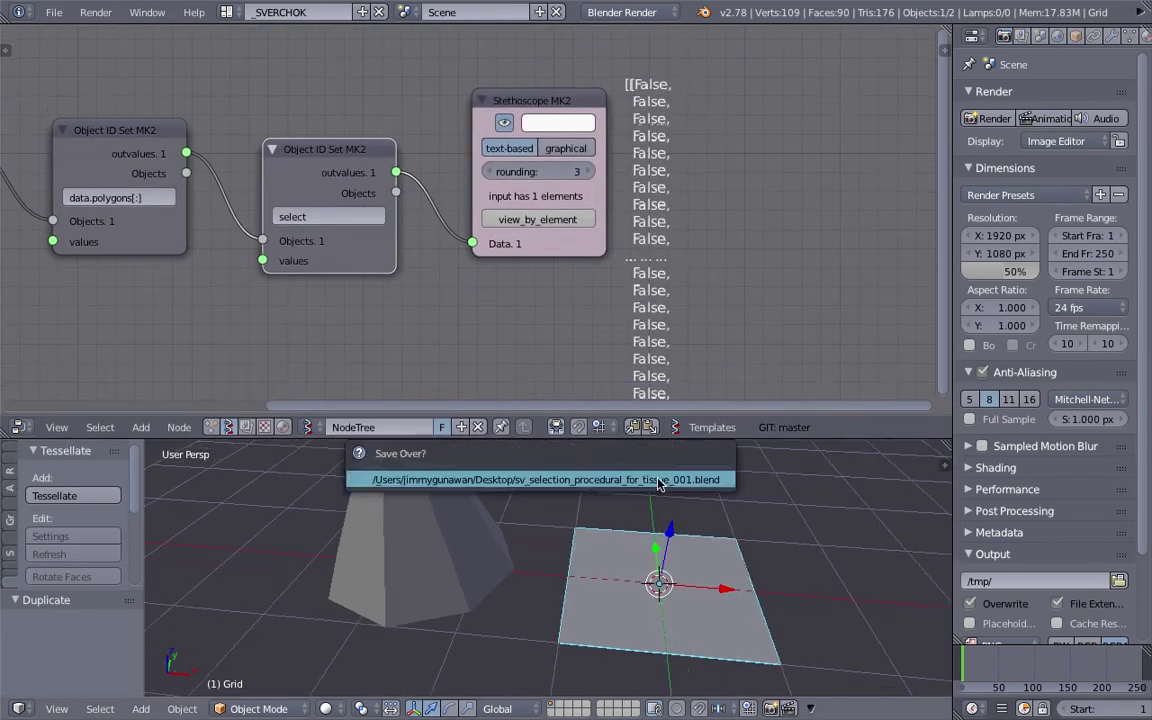
{"action": "left_click", "coordinate": [658, 484]}
- Move the Stethoscope MK2 node slightly away from the select node and save over the file again
{"action": "scroll", "coordinate": [676, 247], "scroll_direction": "down", "scroll_amount": 3}
{"action": "middle_click_drag", "start_coordinate": [510, 284], "coordinate": [576, 285]}
{"action": "key", "text": "ctrl+s"}
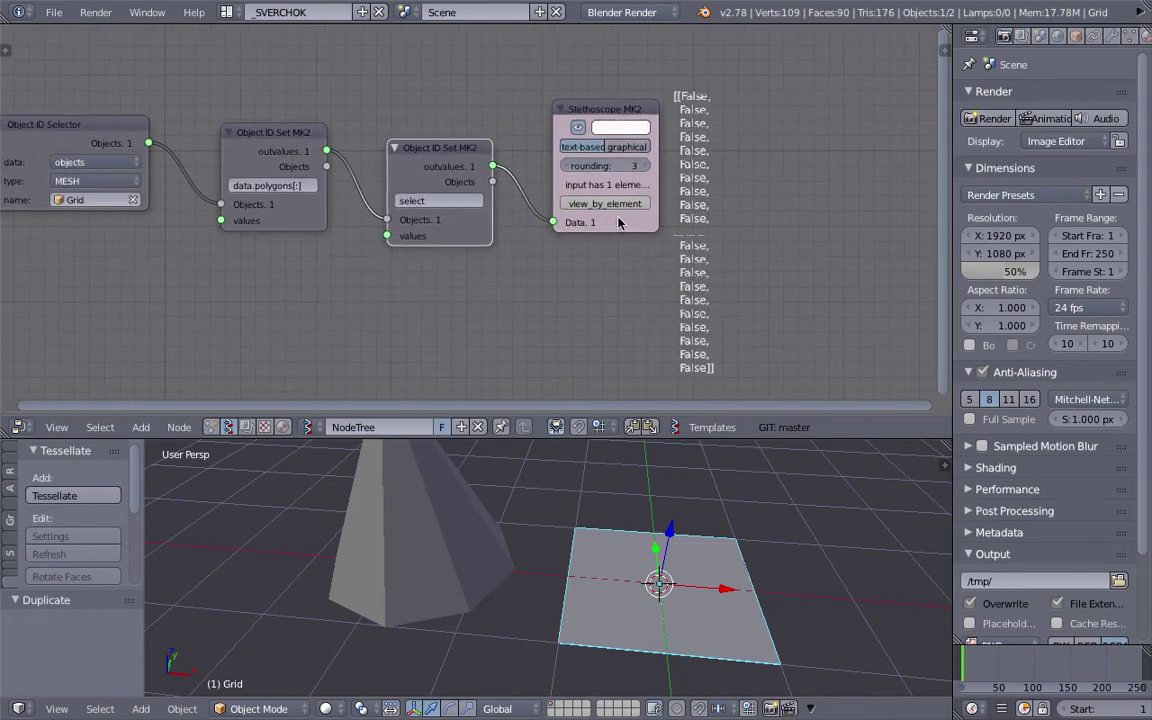
{"action": "left_click_drag", "start_coordinate": [618, 223], "coordinate": [630, 226]}
{"action": "key", "text": "ctrl+s"}
{"action": "left_click", "coordinate": [633, 228]}
- Add an Int node and link its output to the values input of the select Object ID Set MK2 node
{"action": "middle_click_drag", "start_coordinate": [494, 291], "coordinate": [543, 275]}
{"action": "key", "text": "shift+a"}
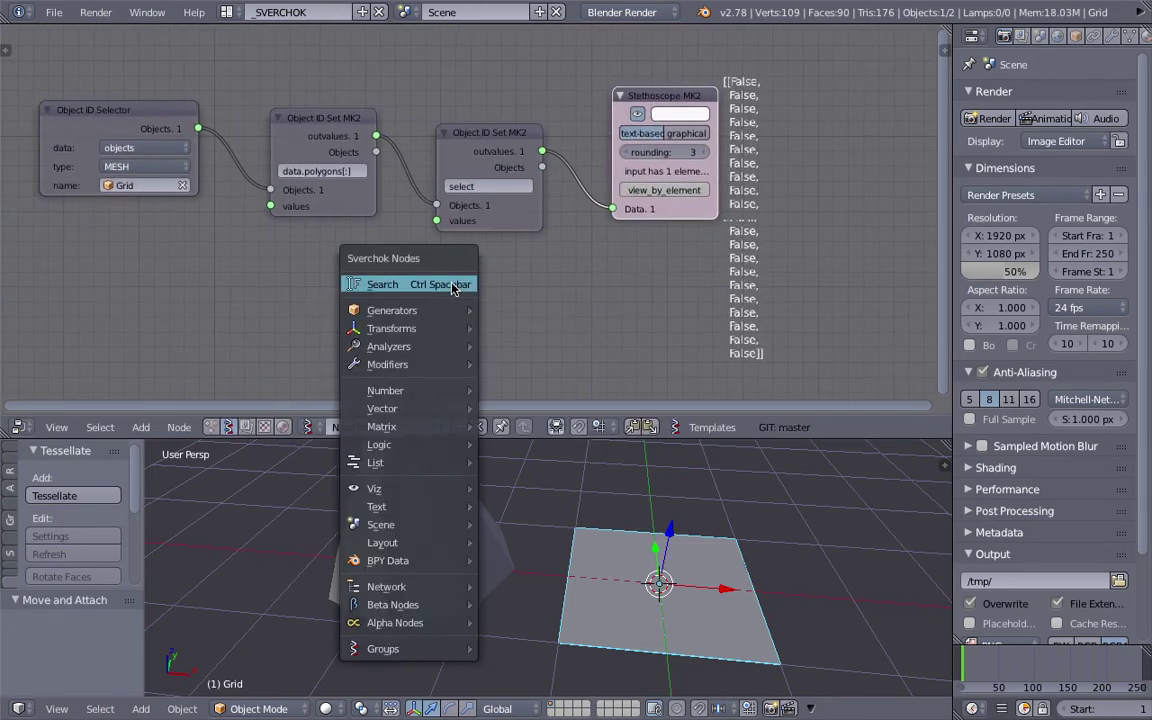
{"action": "left_click", "coordinate": [452, 287]}
{"action": "type", "text": "int"}
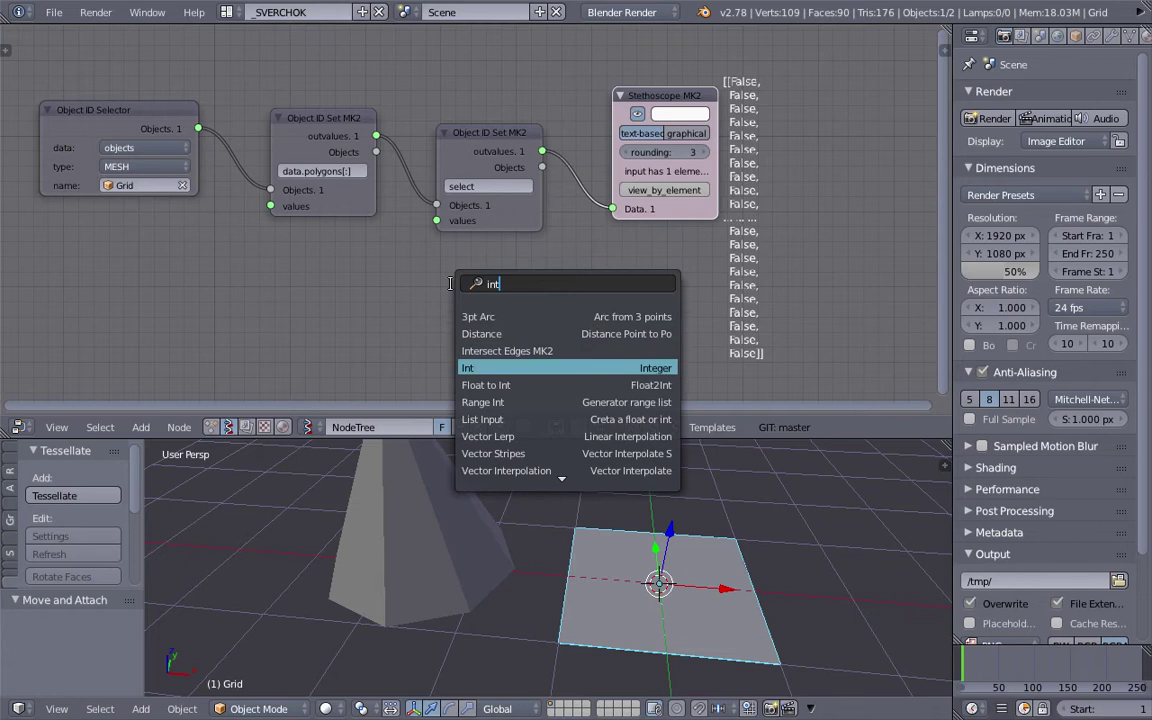
{"action": "key", "text": "Return"}
{"action": "left_click", "coordinate": [280, 258]}
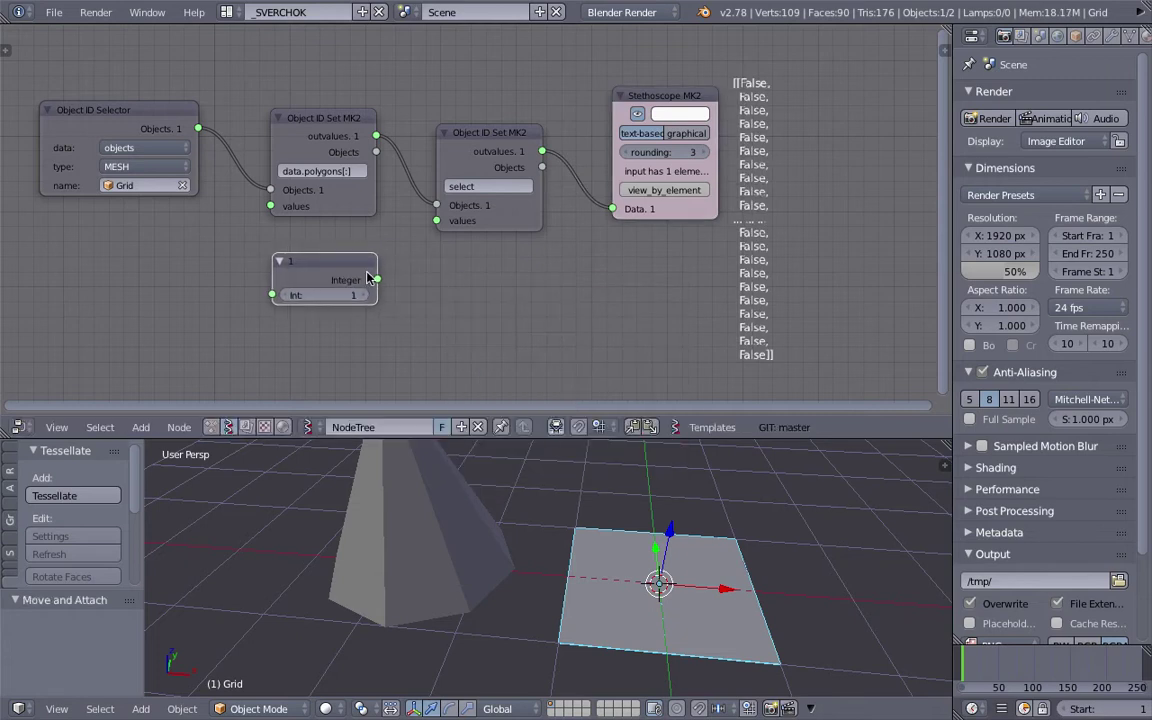
{"action": "left_click_drag", "start_coordinate": [368, 279], "coordinate": [436, 221]}
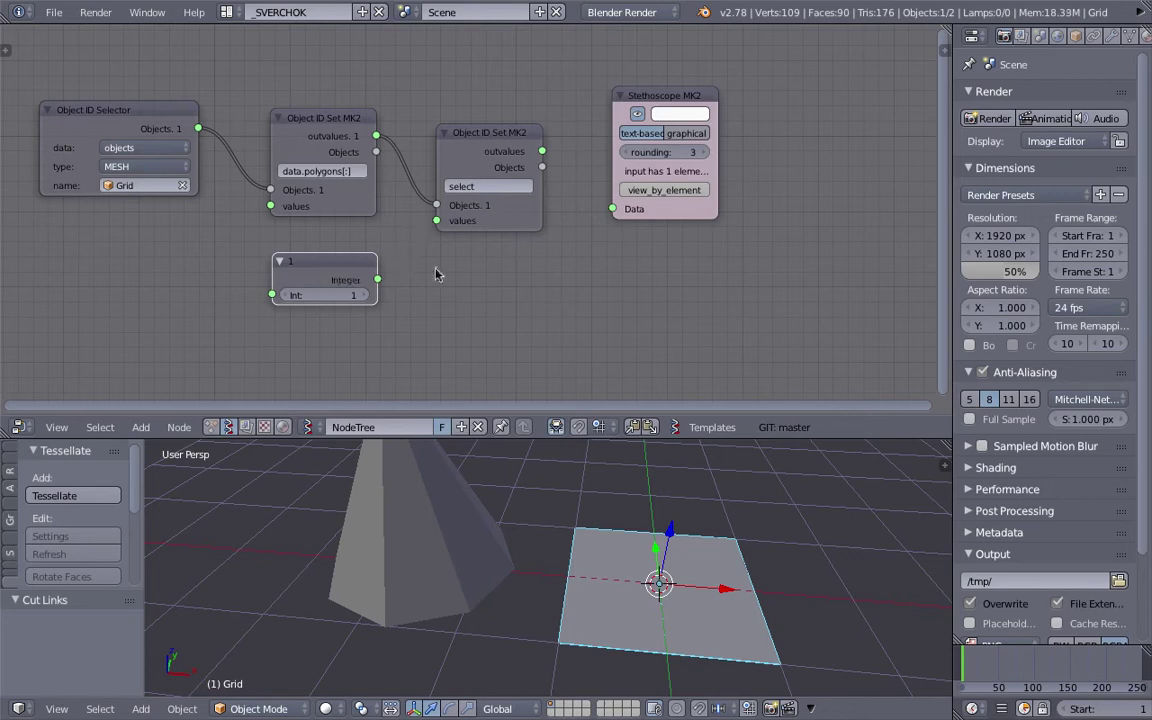
- Examine the grid's face selection in Edit Mode and return to Object Mode
{"action": "key", "text": "Tab"}
{"action": "left_click", "coordinate": [784, 576]}
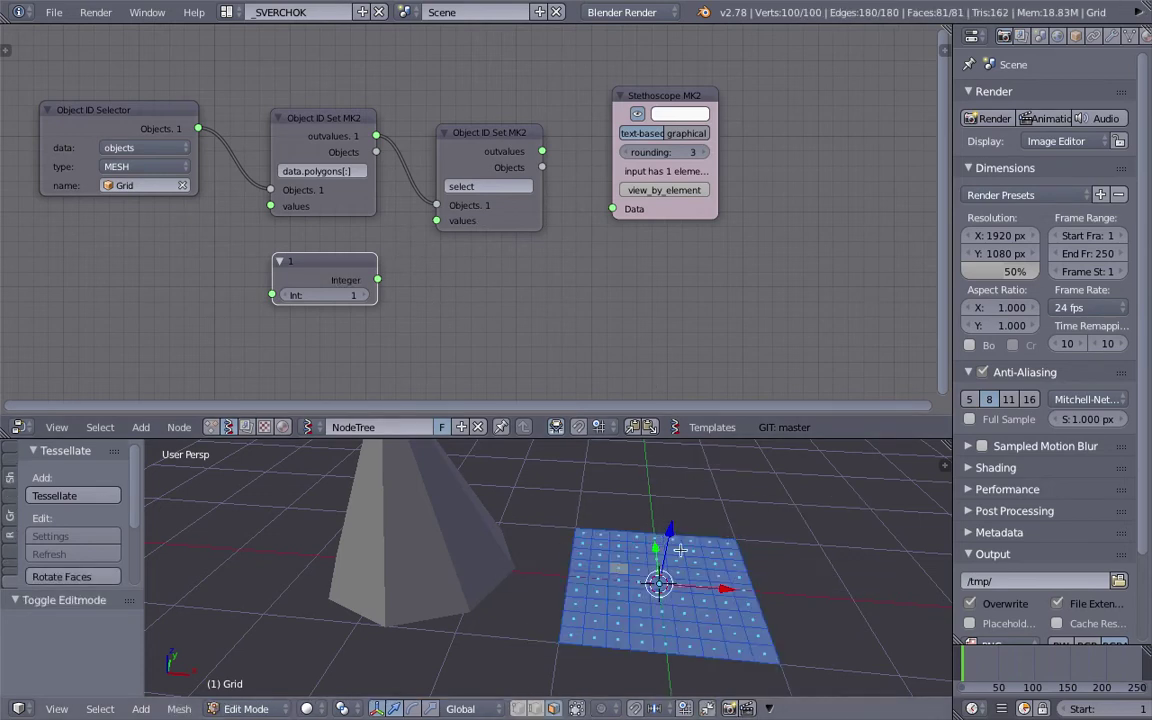
{"action": "scroll", "coordinate": [679, 550], "scroll_direction": "up", "scroll_amount": 2}
{"action": "key", "text": "Tab"}
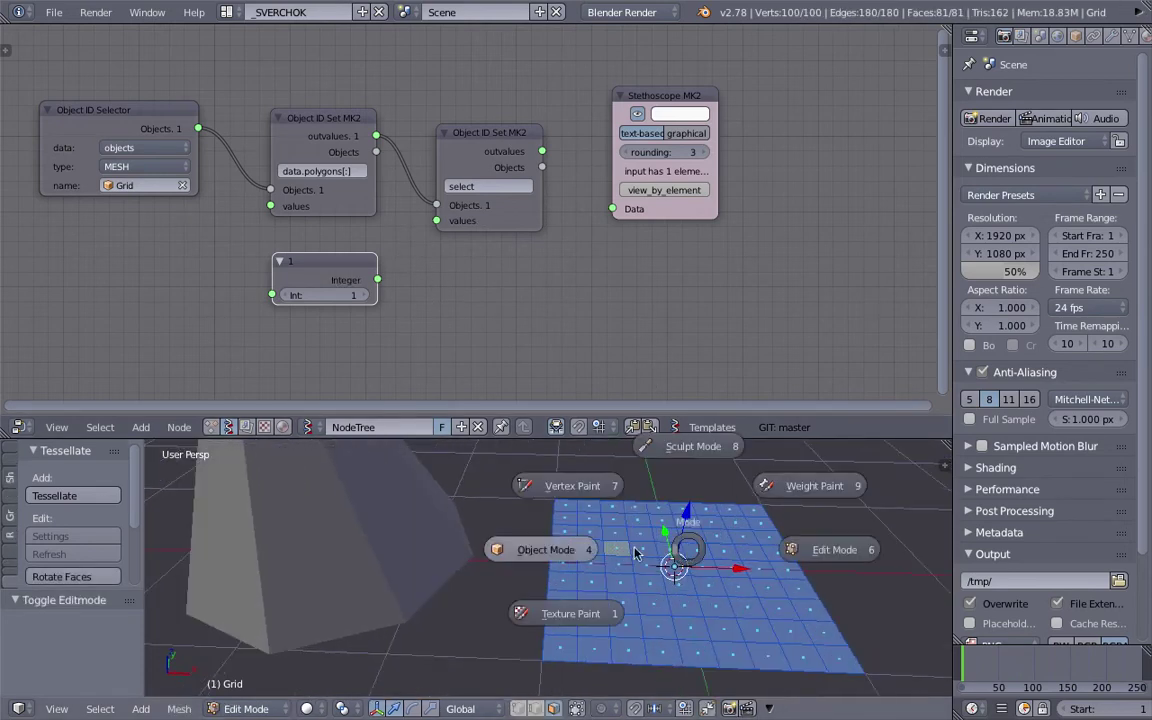
{"action": "left_click", "coordinate": [540, 548]}
{"action": "scroll", "coordinate": [660, 560], "scroll_direction": "down", "scroll_amount": 2}
- Replace the Int node with a Random Num Gen node and set its Int High to 1
{"action": "key", "text": "x"}
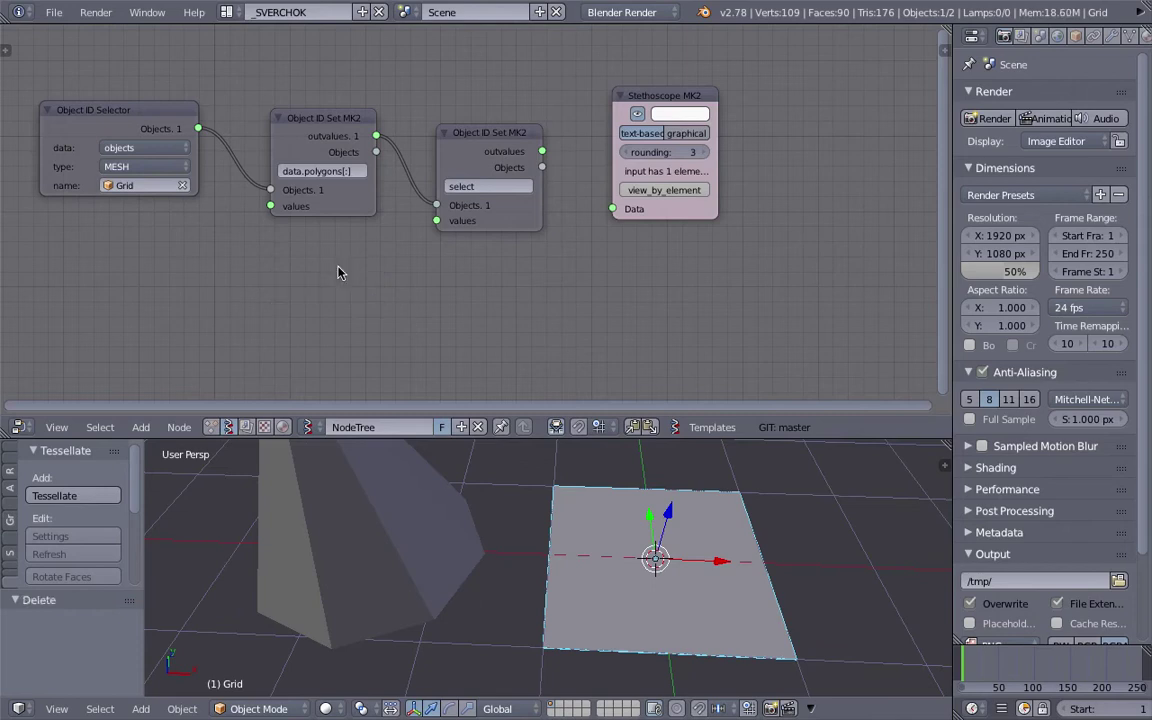
{"action": "middle_click_drag", "start_coordinate": [316, 274], "coordinate": [337, 267]}
{"action": "key", "text": "alt+space"}
{"action": "type", "text": "random n"}
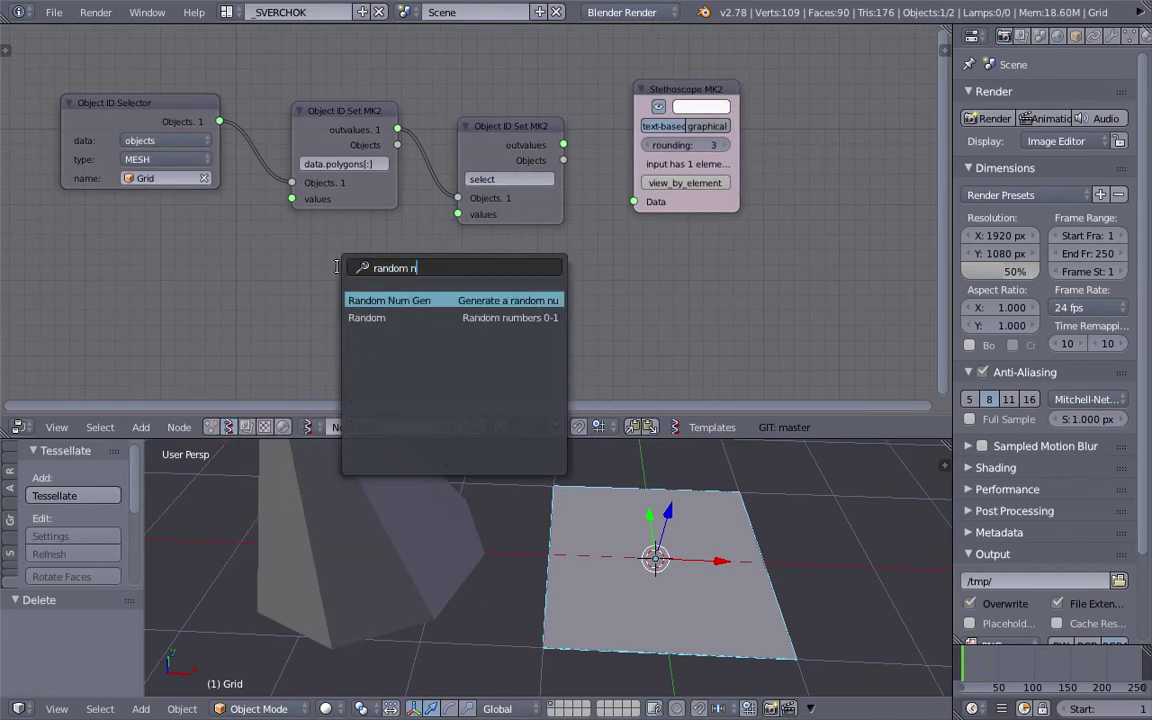
{"action": "key", "text": "Return"}
{"action": "left_click", "coordinate": [316, 240]}
{"action": "middle_click_drag", "start_coordinate": [316, 240], "coordinate": [343, 227]}
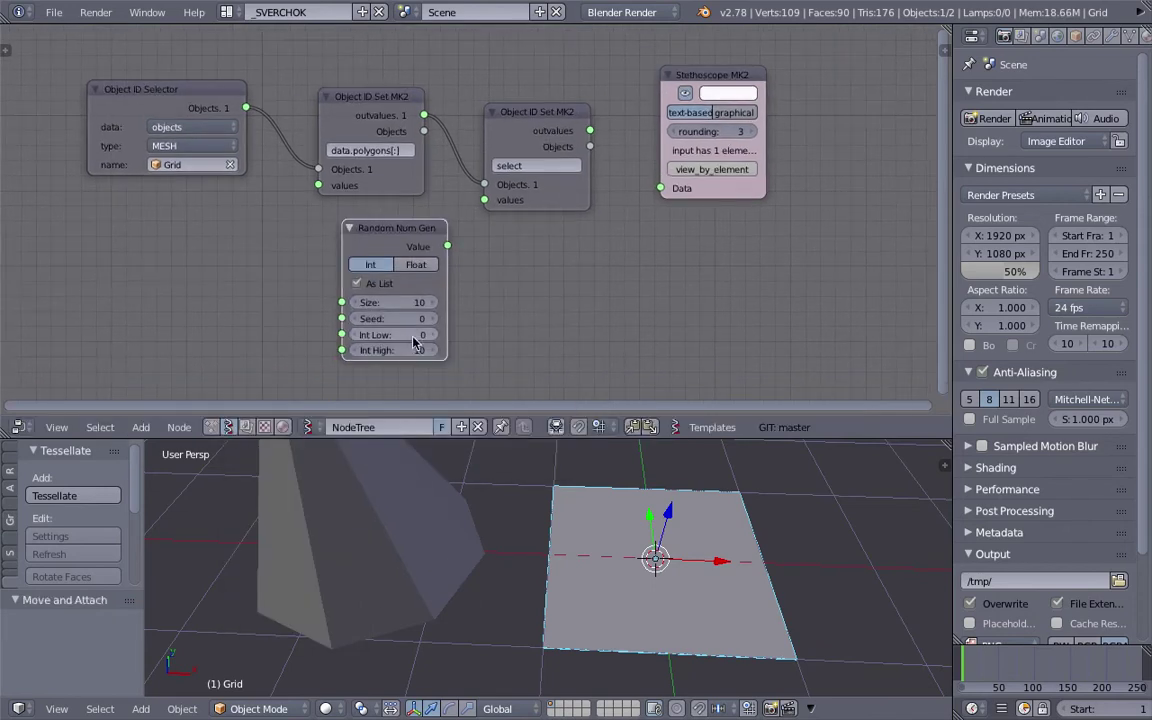
- Move the Object ID Selector node farther from its neighbour and add a List Length node below it
{"action": "left_click_drag", "start_coordinate": [218, 92], "coordinate": [166, 86]}
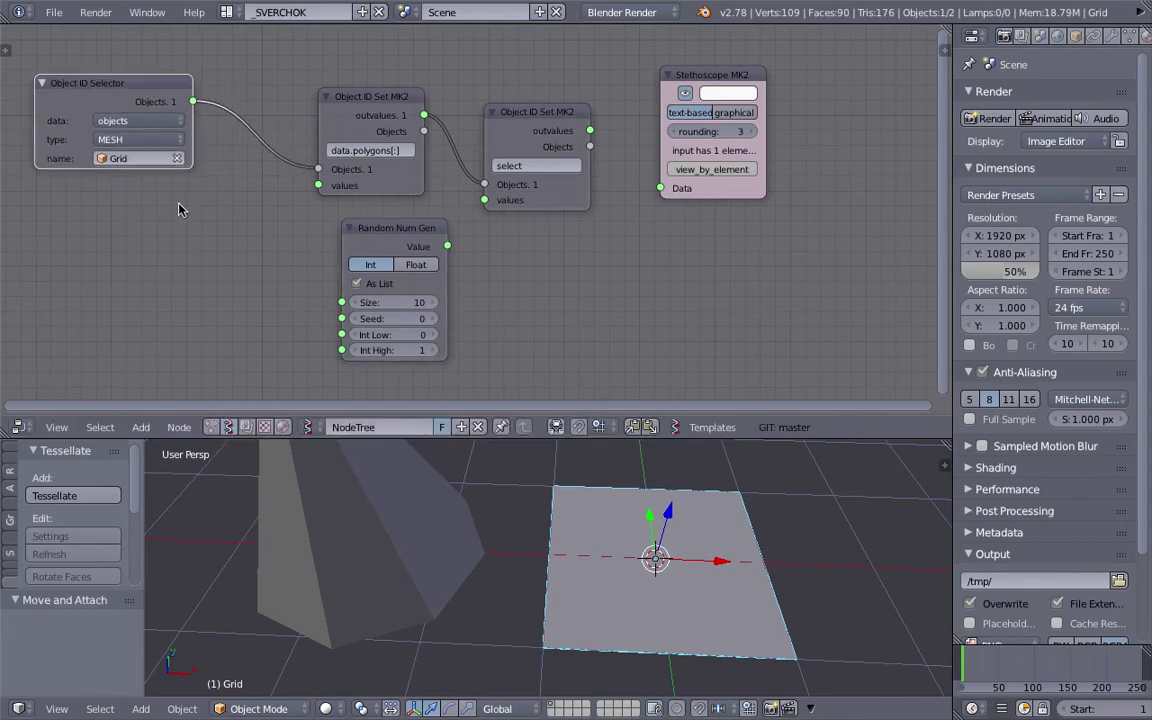
{"action": "key", "text": "alt+space"}
{"action": "type", "text": "list le"}
{"action": "key", "text": "Return"}
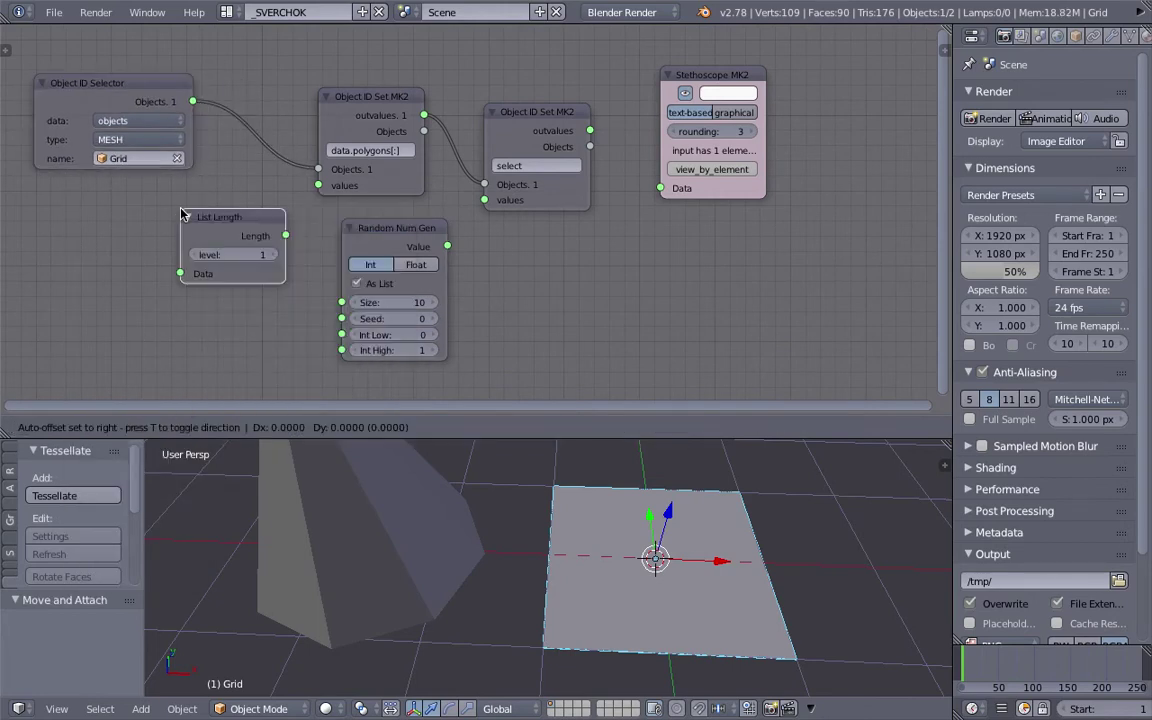
{"action": "left_click", "coordinate": [225, 217]}
- Link the data.polygons outvalues through List Length to the Random Num Gen size, and its value output to the select node's values input
{"action": "left_click_drag", "start_coordinate": [377, 108], "coordinate": [199, 292]}
{"action": "left_click_drag", "start_coordinate": [287, 252], "coordinate": [341, 303]}
{"action": "left_click_drag", "start_coordinate": [418, 242], "coordinate": [484, 201]}
{"action": "middle_click_drag", "start_coordinate": [531, 167], "coordinate": [585, 168]}
{"action": "middle_click_drag", "start_coordinate": [544, 242], "coordinate": [566, 242]}
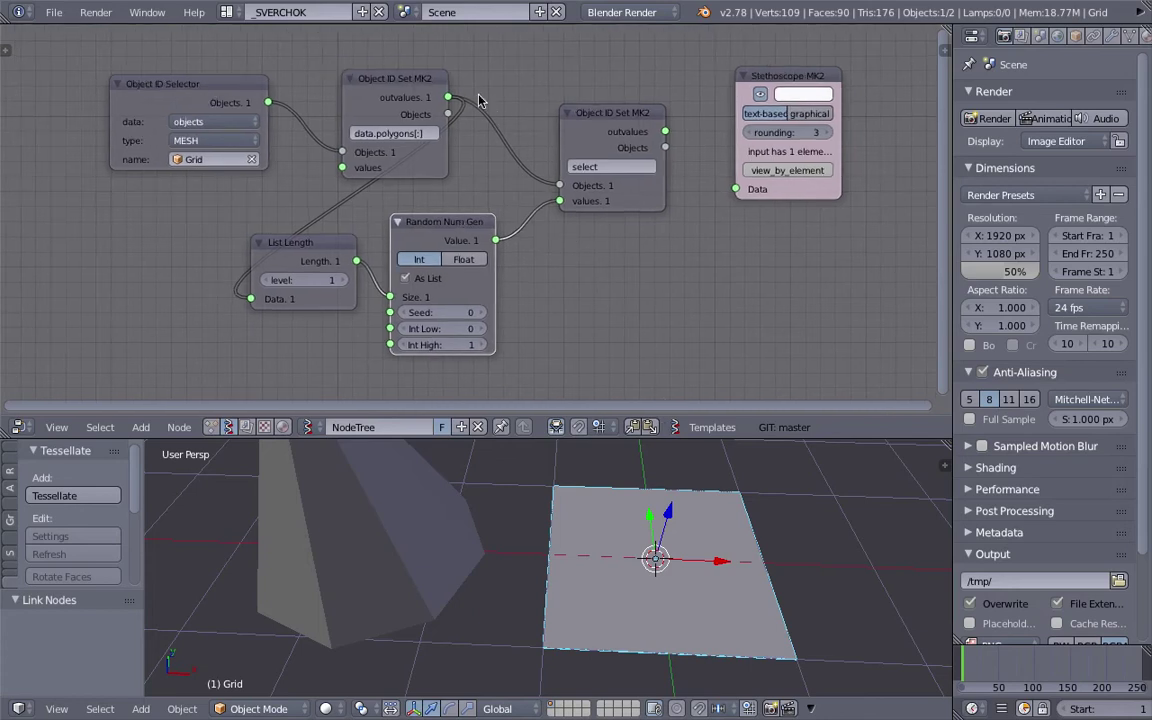
- Check the grid's randomly selected faces in Edit Mode, return to Object Mode and save over the file
{"action": "middle_click_drag", "start_coordinate": [625, 504], "coordinate": [659, 541]}
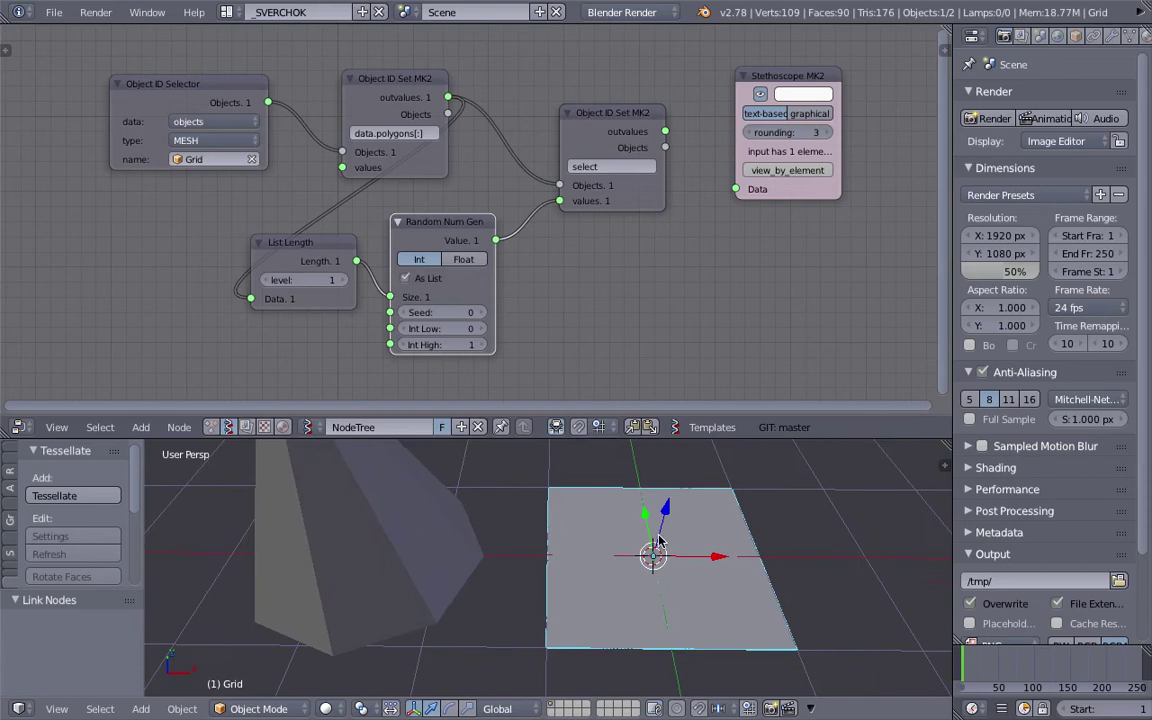
{"action": "key", "text": "Tab"}
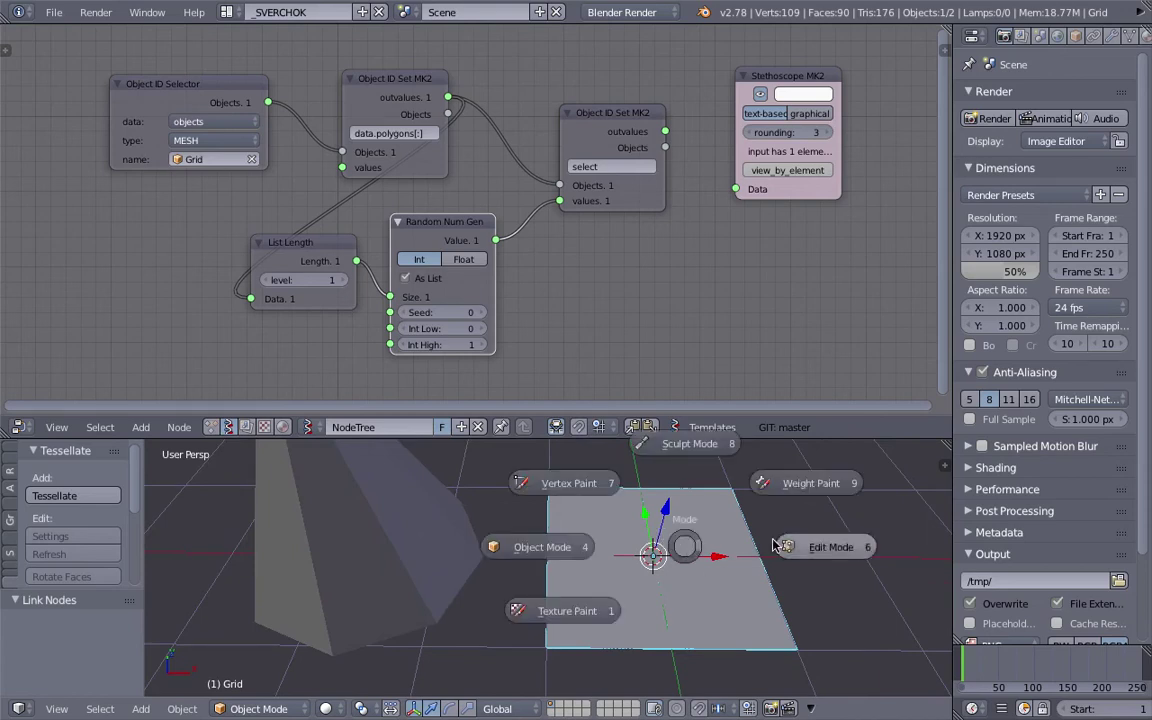
{"action": "left_click", "coordinate": [686, 550]}
{"action": "key", "text": "Tab"}
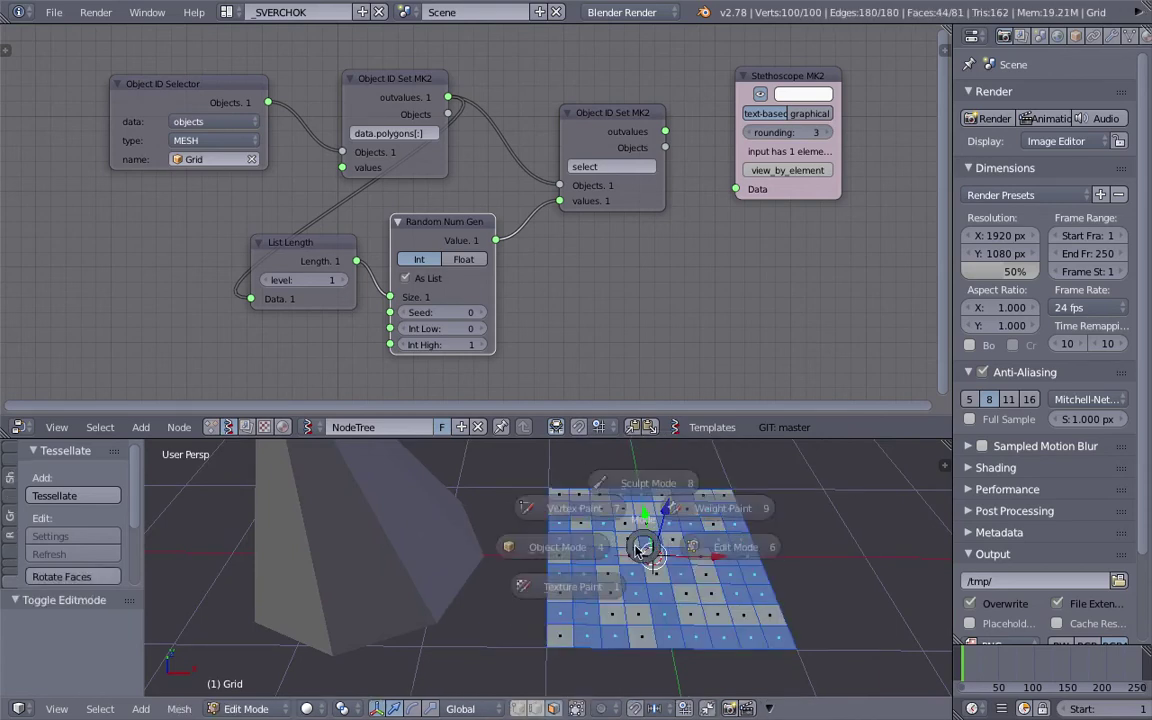
{"action": "left_click", "coordinate": [630, 548]}
{"action": "key", "text": "ctrl+s"}
{"action": "left_click", "coordinate": [656, 550]}
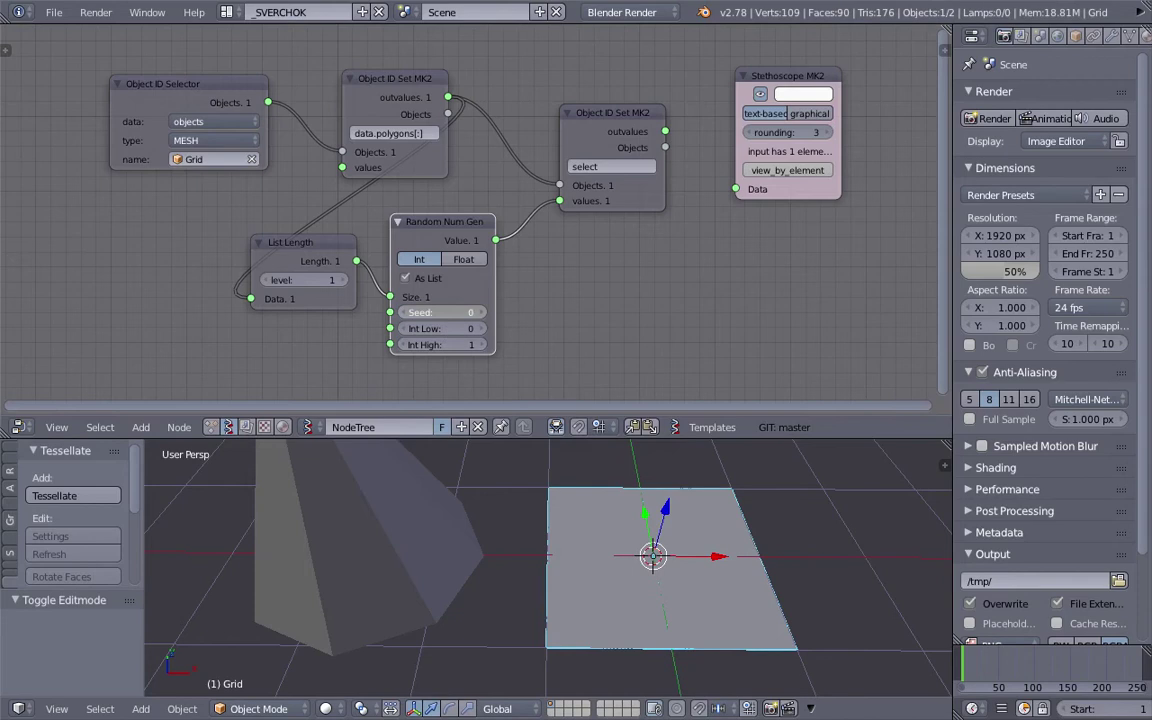
- Set the Random Num Gen seed to 7 and check the grid's face selection in Edit Mode
{"action": "key", "text": "Tab"}
{"action": "left_click", "coordinate": [686, 530]}
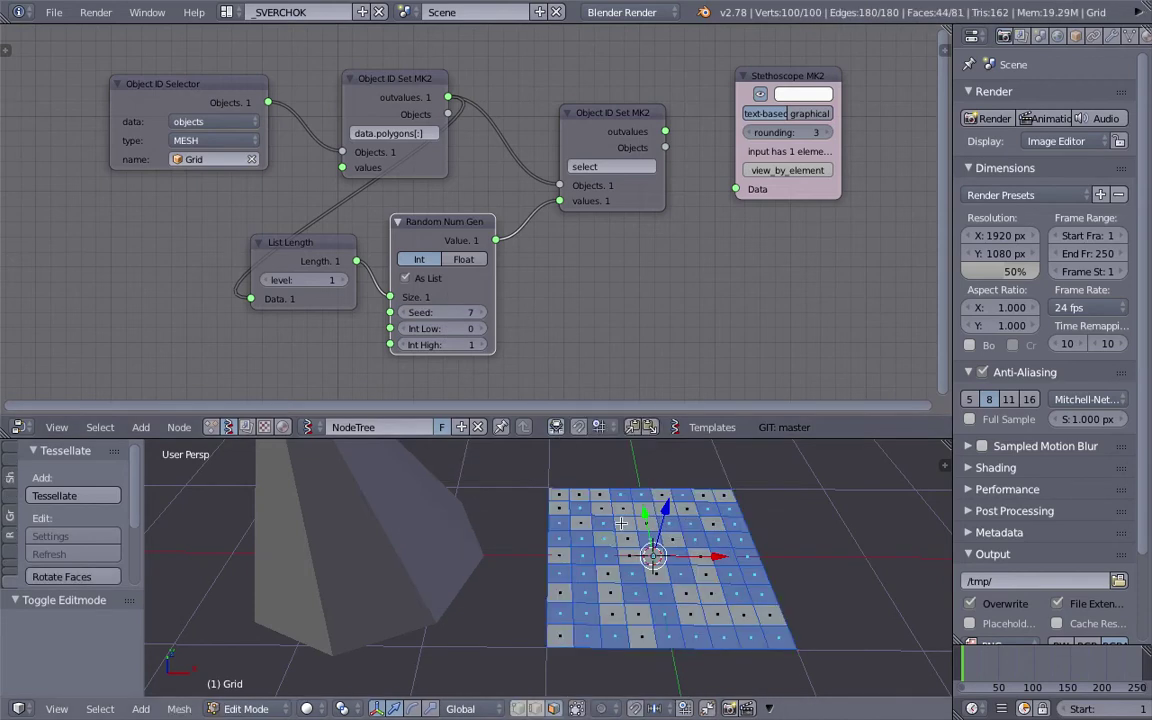
{"action": "key", "text": "Tab"}
{"action": "left_click", "coordinate": [610, 548]}
- Save over the file sv_selection_procedural_for_tissue_001.blend
{"action": "key", "text": "ctrl+s"}
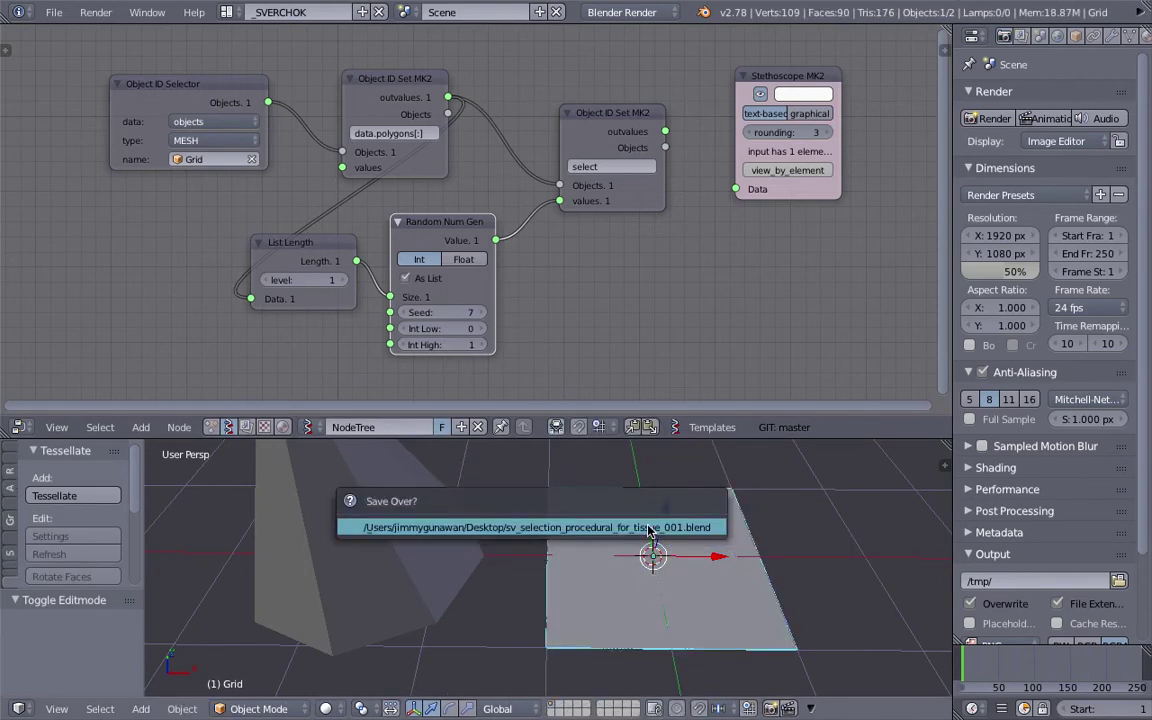
{"action": "left_click", "coordinate": [603, 548]}
{"action": "middle_click_drag", "start_coordinate": [602, 548], "coordinate": [588, 549]}
{"action": "key", "text": "ctrl+s"}
{"action": "left_click", "coordinate": [588, 549]}
- Select the cone and move it by about -0.11 in X, -0.02 in Y and -0.21 in Z
{"action": "right_click", "coordinate": [437, 535]}
{"action": "middle_click_drag", "start_coordinate": [437, 535], "coordinate": [472, 591]}
{"action": "key", "text": "g"}
{"action": "left_click", "coordinate": [455, 548]}
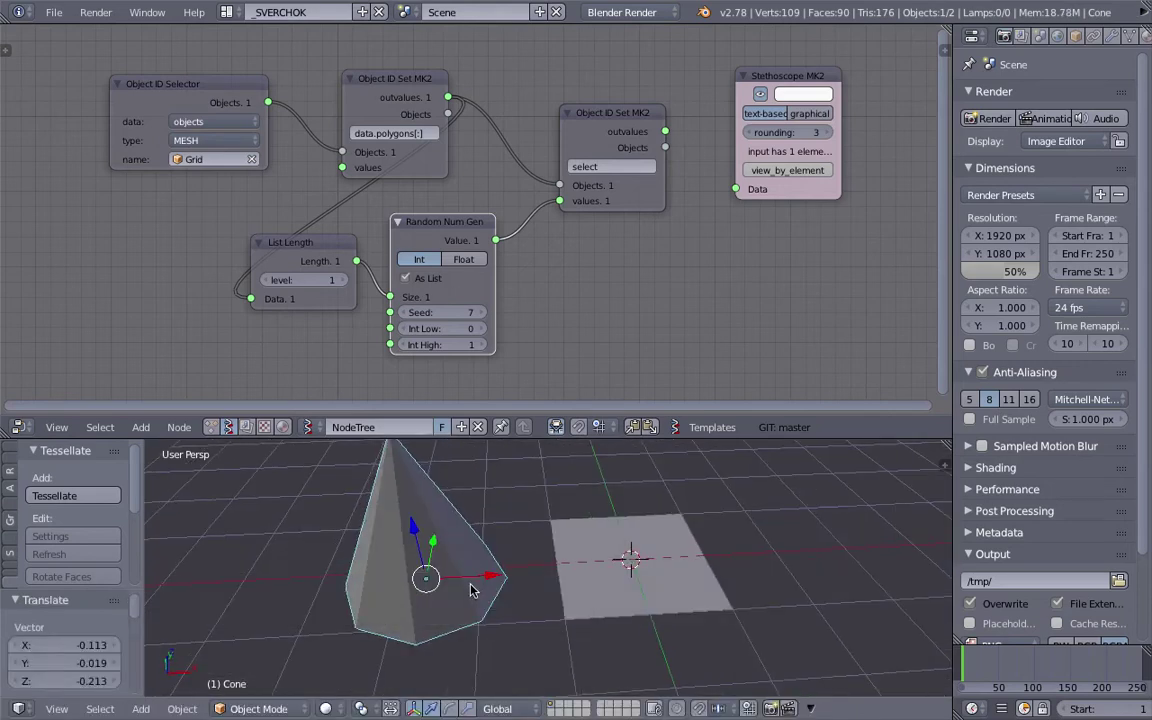
- Tessellate the cone onto the grid's selected faces with Quad fill, adaptive XY and constant Z
{"action": "middle_click_drag", "start_coordinate": [546, 562], "coordinate": [599, 553]}
{"action": "right_click", "coordinate": [591, 556], "text": "shift"}
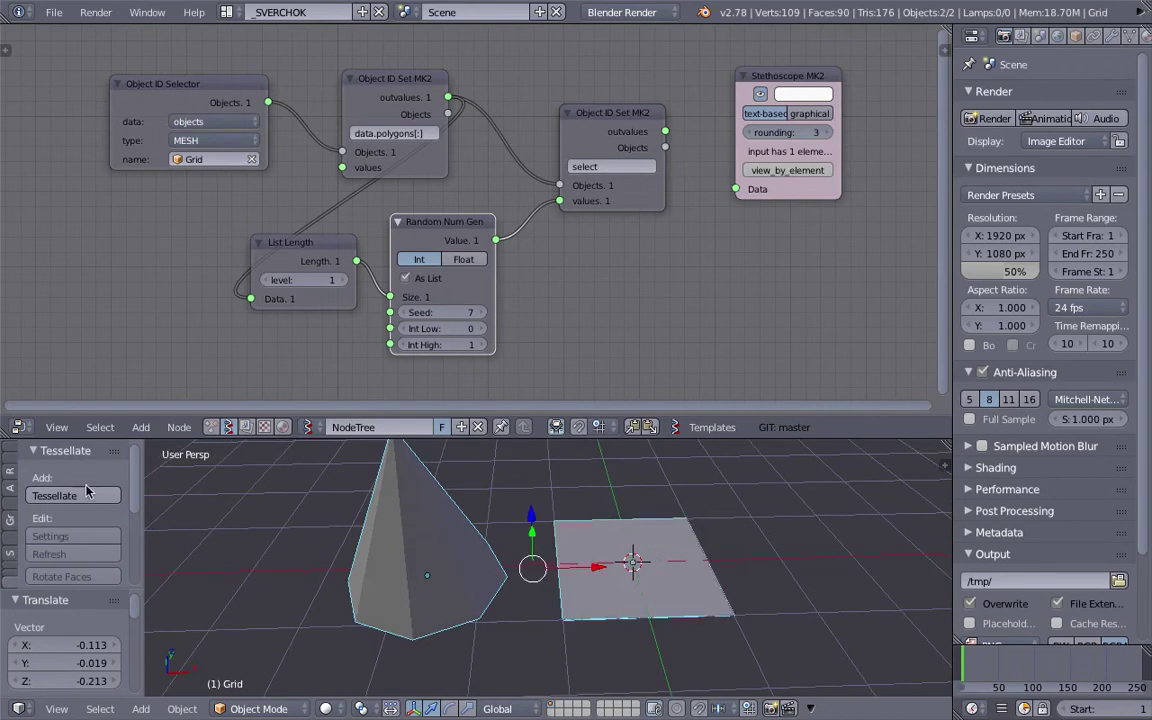
{"action": "left_click", "coordinate": [87, 494]}
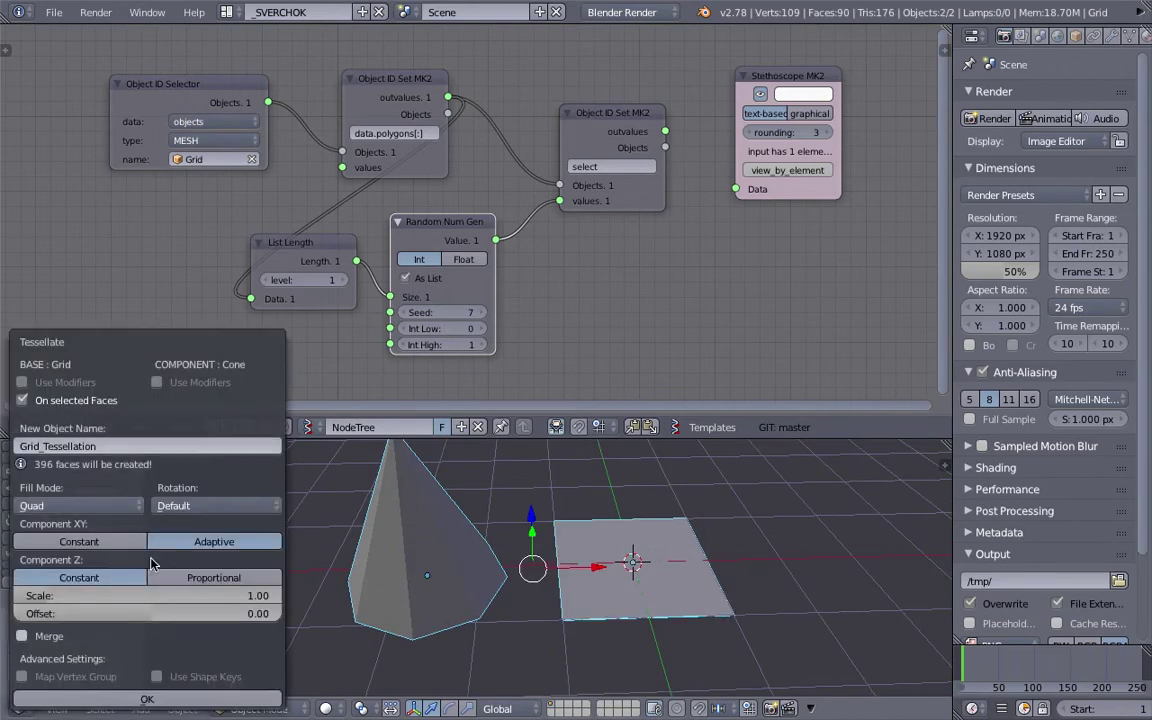
{"action": "left_click", "coordinate": [150, 698]}
- Move the Grid_Tessellation object beside the grid and deselect everything
{"action": "middle_click_drag", "start_coordinate": [621, 624], "coordinate": [544, 625], "text": "shift"}
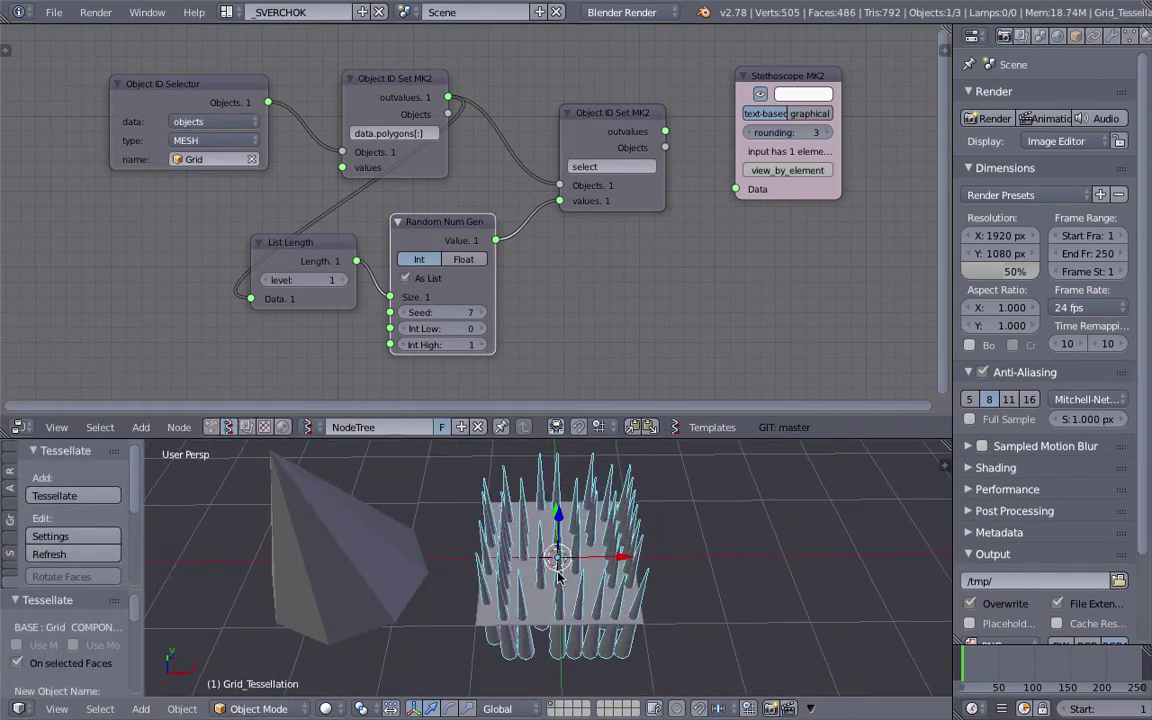
{"action": "key", "text": "g"}
{"action": "left_click", "coordinate": [740, 586]}
{"action": "key", "text": "a"}
- Examine the distribution of tessellated cones in the top orthographic view
{"action": "middle_click_drag", "start_coordinate": [613, 561], "coordinate": [400, 665]}
{"action": "left_click", "coordinate": [57, 709]}
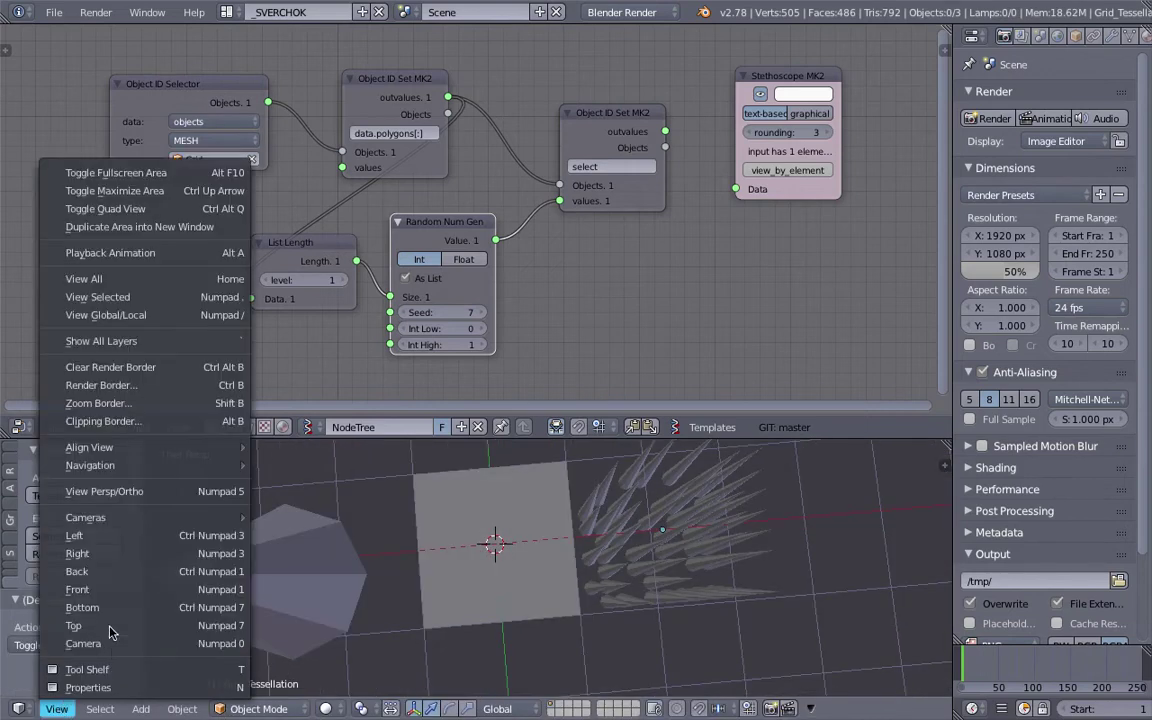
{"action": "left_click", "coordinate": [110, 627]}
{"action": "left_click", "coordinate": [75, 709]}
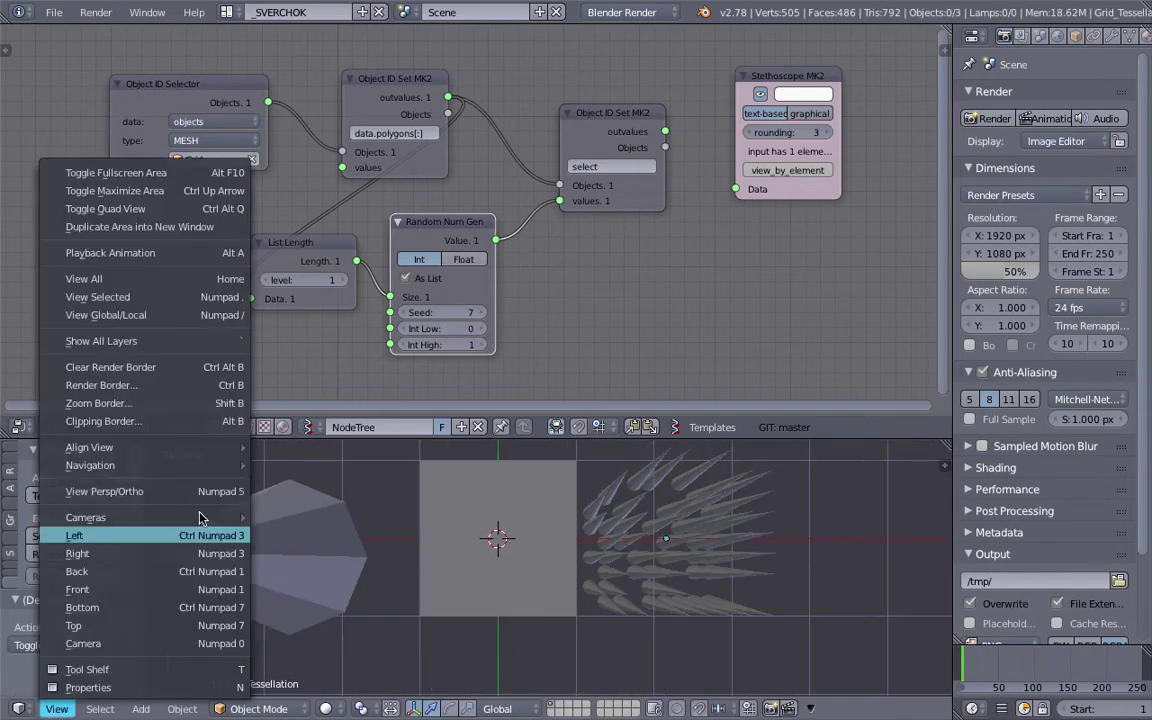
{"action": "left_click", "coordinate": [188, 443]}
{"action": "scroll", "coordinate": [490, 547], "scroll_direction": "up", "scroll_amount": 1}
{"action": "scroll", "coordinate": [636, 519], "scroll_direction": "up", "scroll_amount": 2}
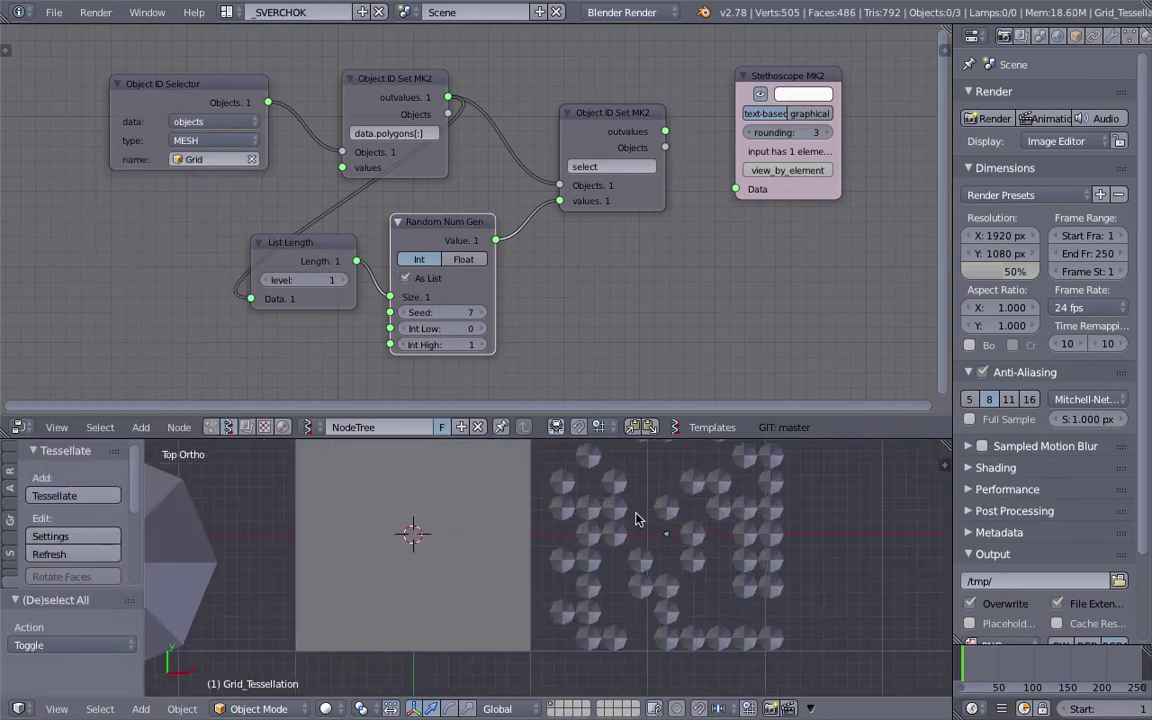
{"action": "scroll", "coordinate": [660, 560], "scroll_direction": "down", "scroll_amount": 1}
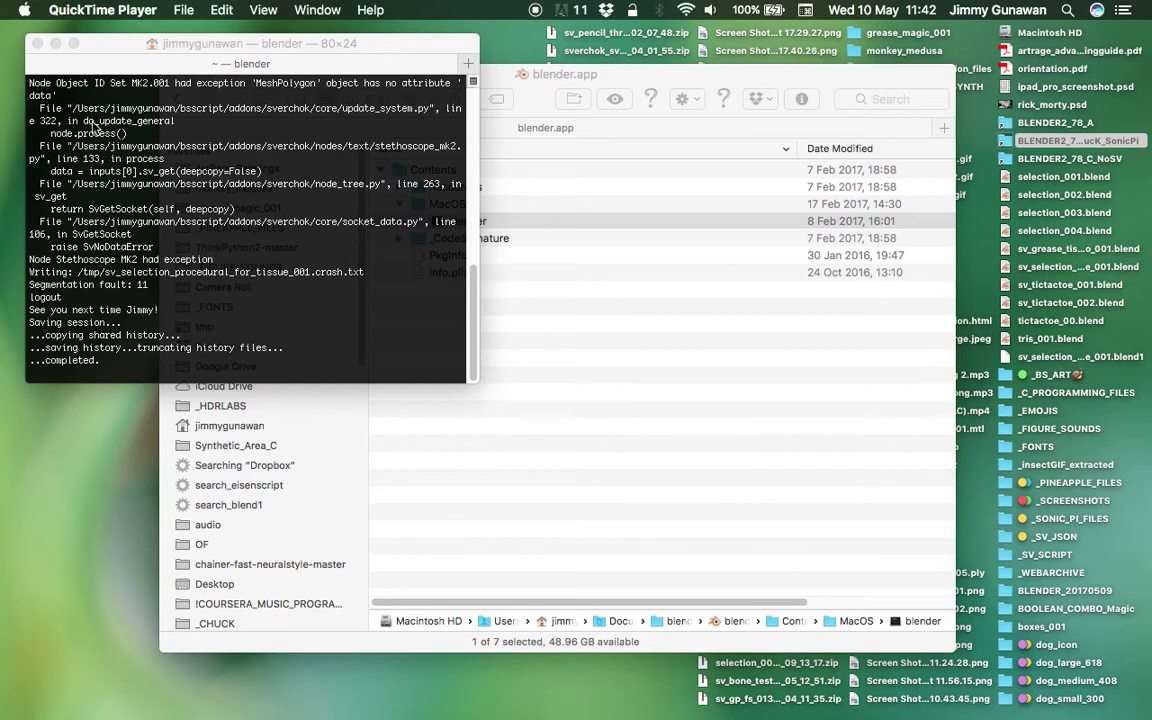
- Close the leftover terminal window and relaunch Blender from the MacOS folder in Finder
{"action": "left_click", "coordinate": [39, 45]}
{"action": "left_click", "coordinate": [476, 222]}
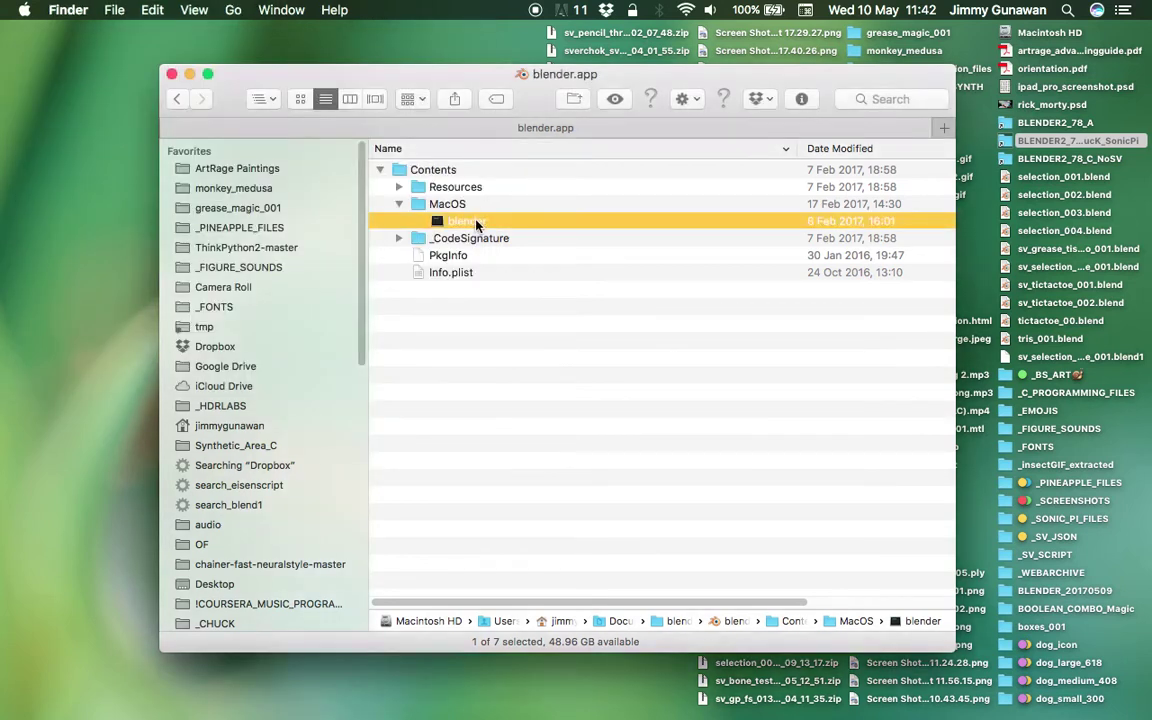
{"action": "double_click", "coordinate": [476, 224]}
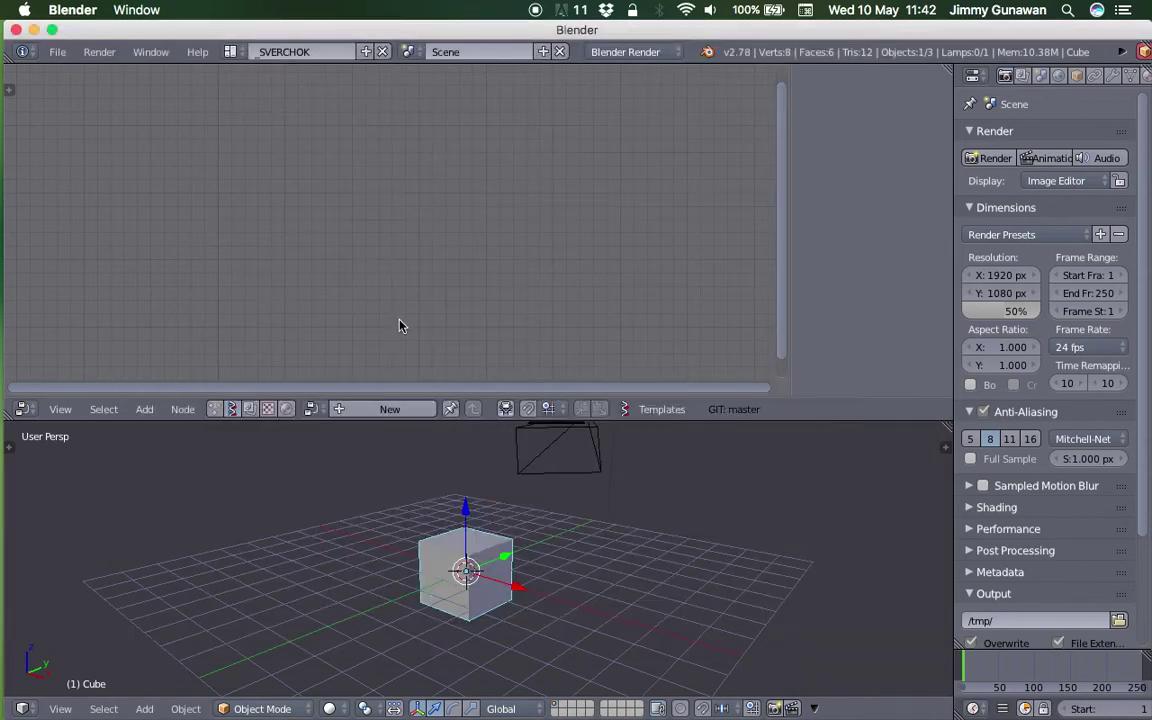
- Open the recent file sv_selection_procedural_for_tissue_001.blend and save it as sv_selection_procedural_for_tissue_002.blend
{"action": "left_click", "coordinate": [57, 51]}
{"action": "mouse_move", "coordinate": [100, 109]}
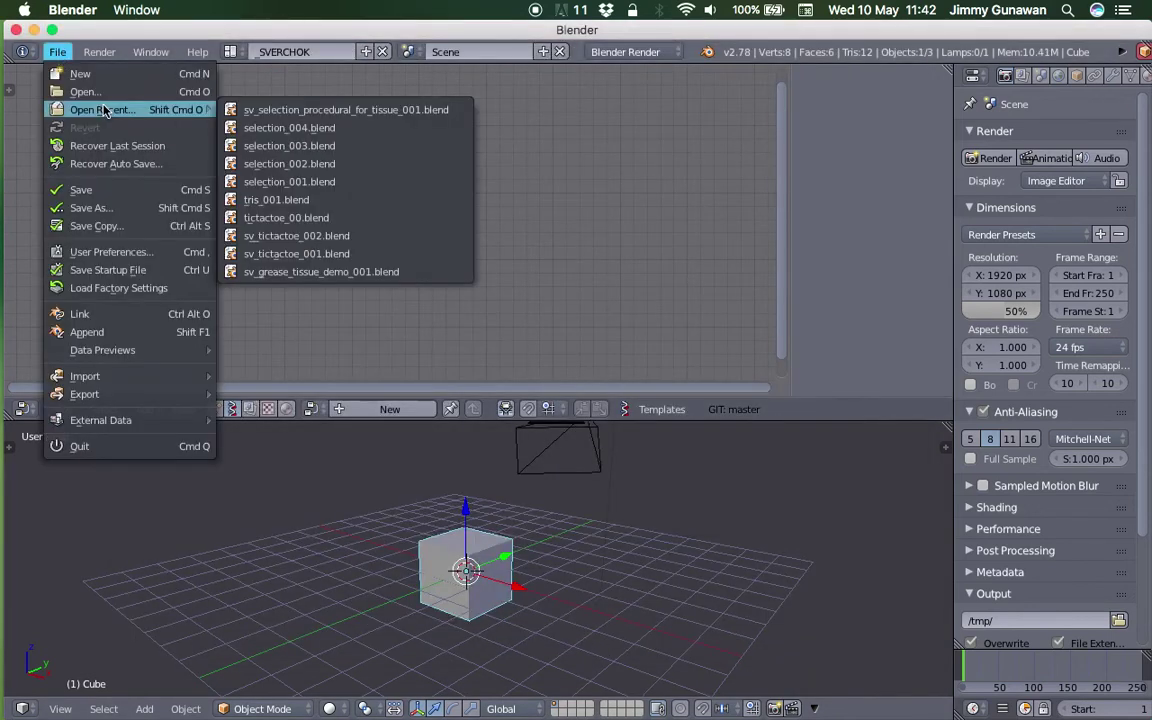
{"action": "left_click", "coordinate": [295, 109]}
{"action": "left_click", "coordinate": [57, 52]}
{"action": "left_click", "coordinate": [90, 185]}
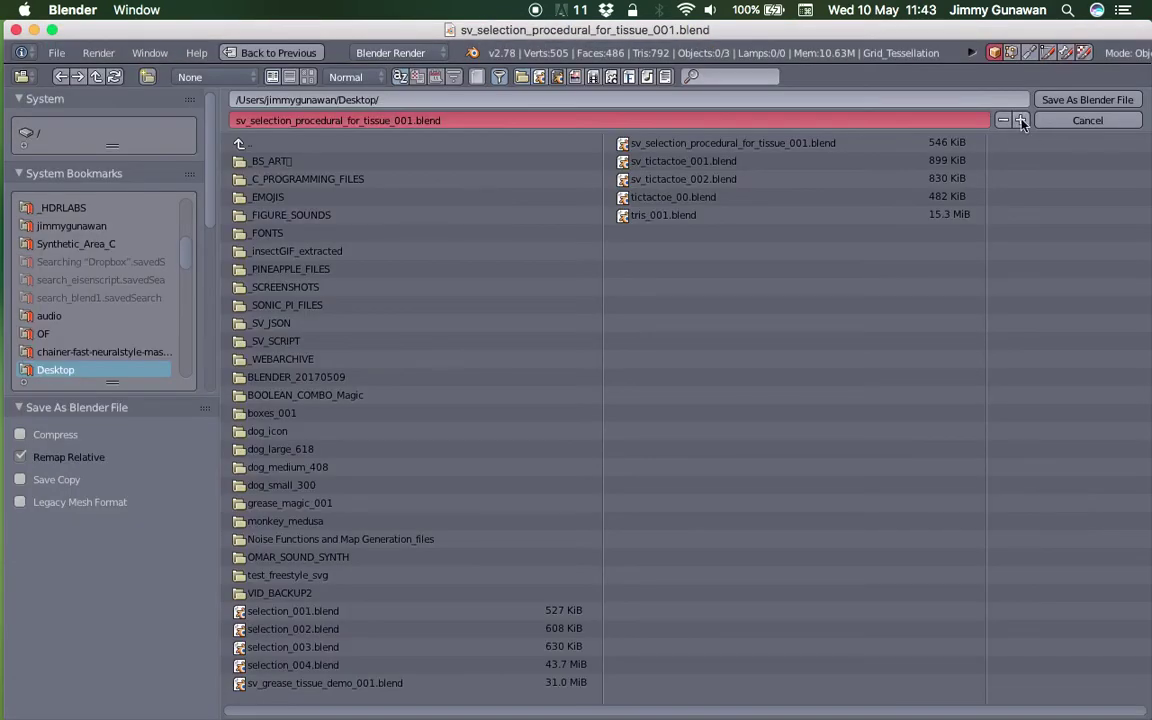
{"action": "left_click", "coordinate": [1022, 121]}
{"action": "key", "text": "Return"}
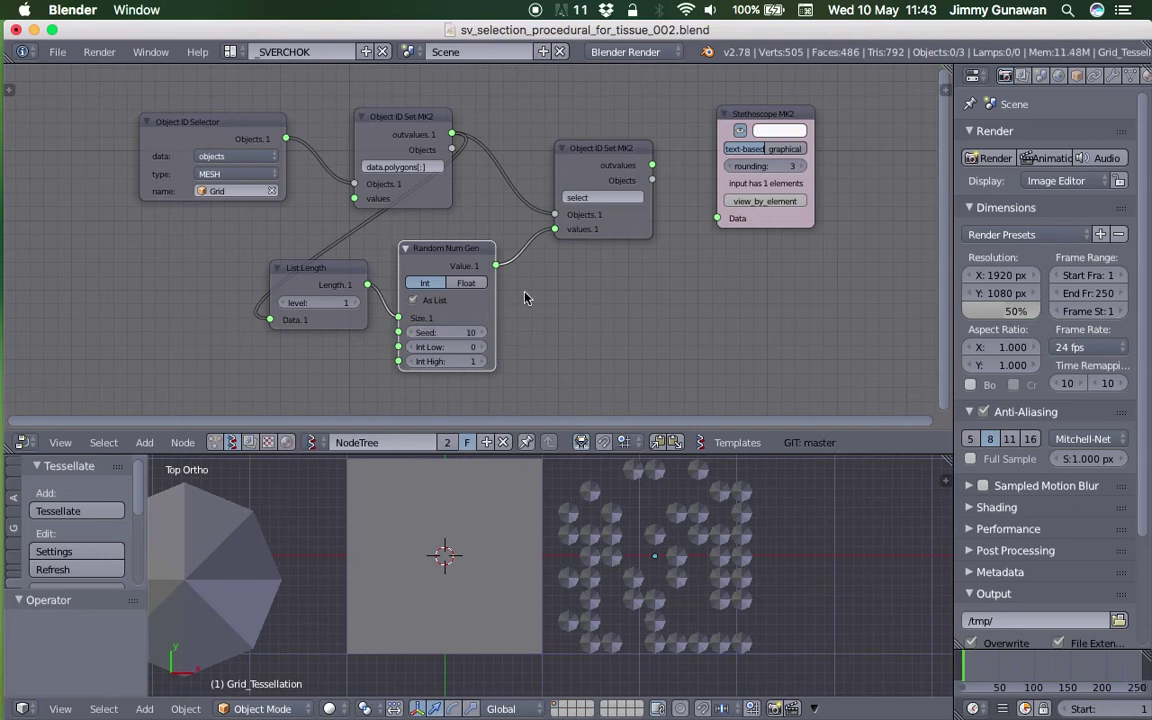
- Tessellate the cone onto only the selected faces of the grid
{"action": "middle_click_drag", "start_coordinate": [532, 291], "coordinate": [541, 290]}
{"action": "scroll", "coordinate": [465, 509], "scroll_direction": "down", "scroll_amount": 2}
{"action": "middle_click_drag", "start_coordinate": [432, 516], "coordinate": [481, 516], "text": "shift"}
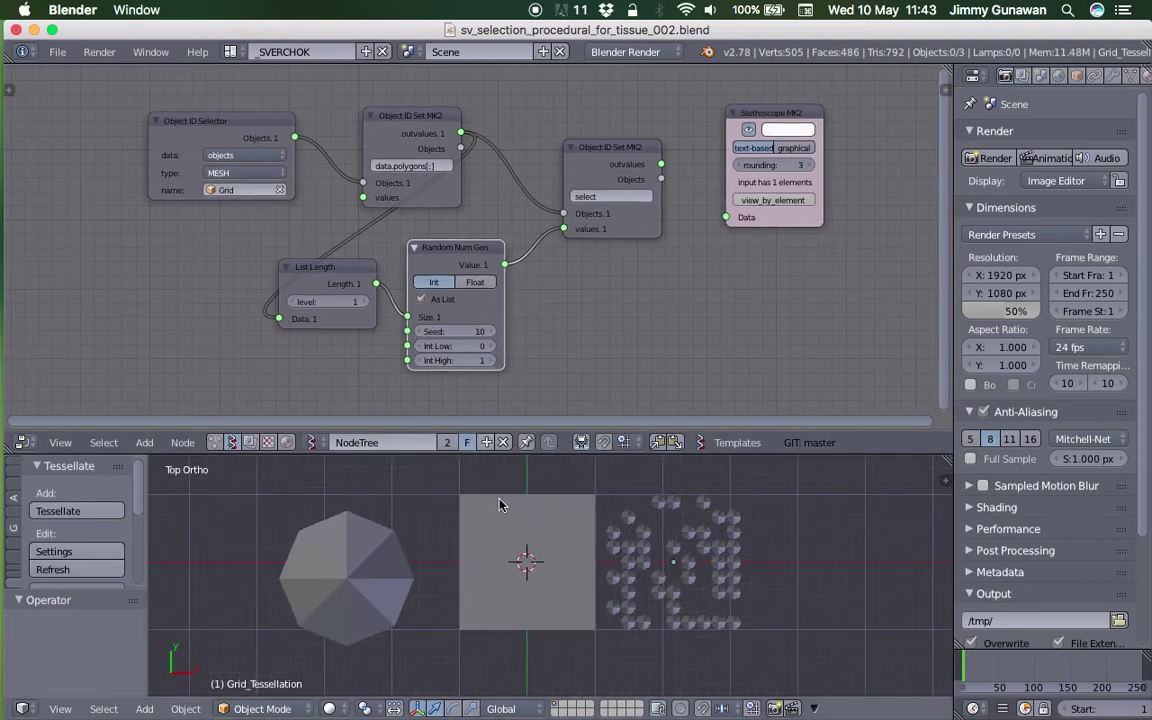
{"action": "right_click", "coordinate": [478, 545]}
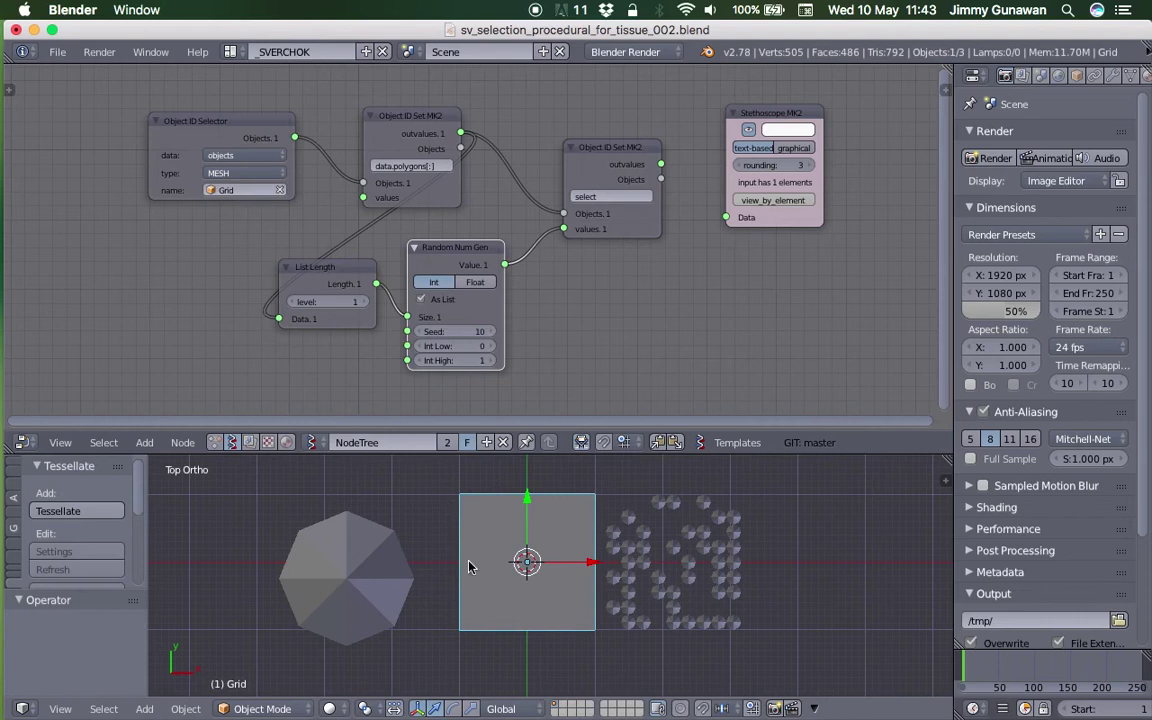
{"action": "right_click", "coordinate": [381, 566], "text": "shift"}
{"action": "right_click", "coordinate": [522, 553], "text": "shift"}
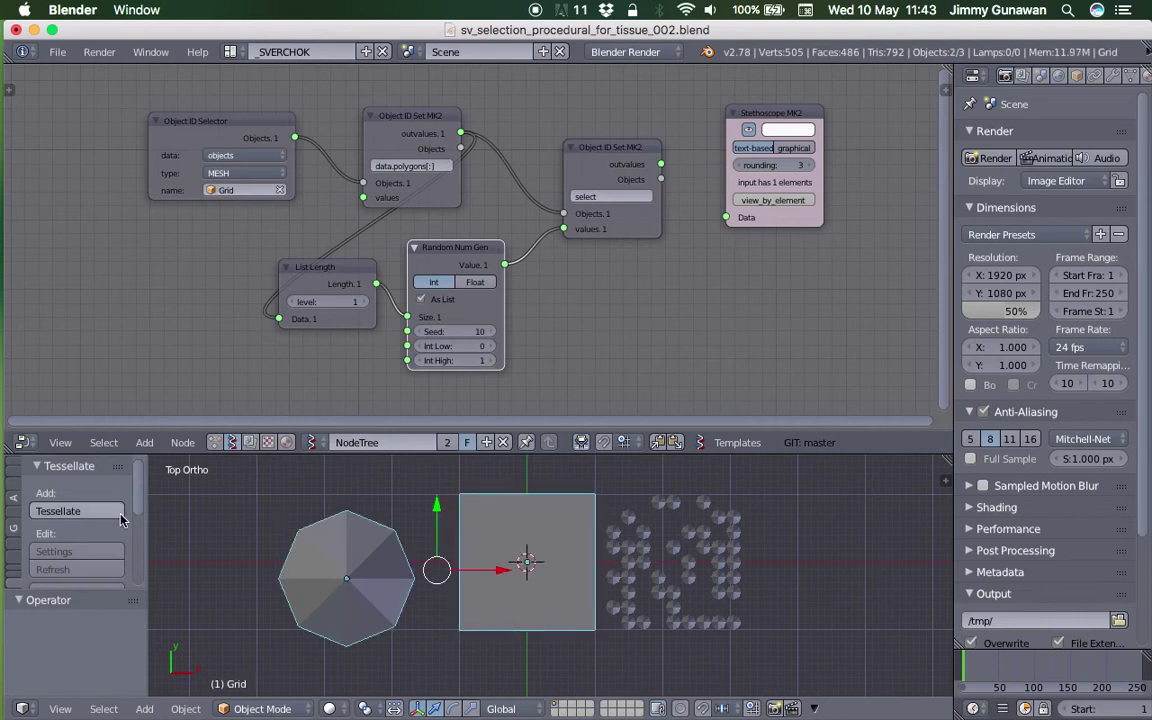
{"action": "left_click", "coordinate": [118, 511]}
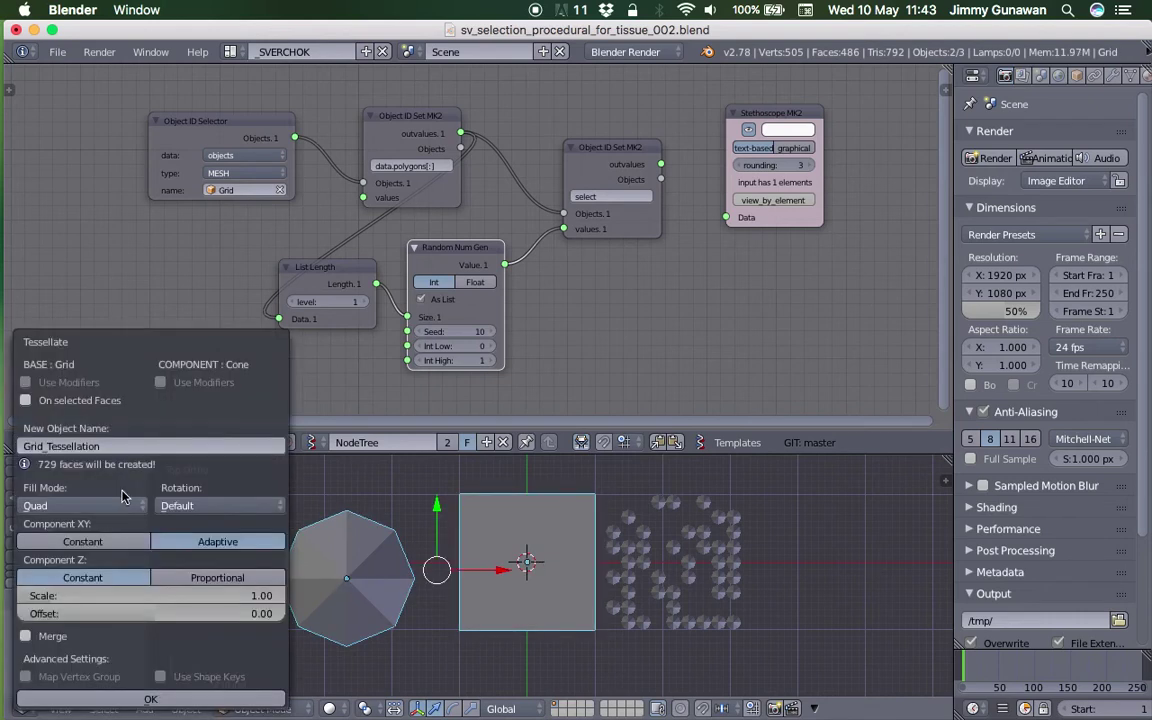
{"action": "left_click", "coordinate": [165, 699]}
- Move the new tessellation along the X axis to sit beside the first one, and save the file
{"action": "key", "text": "g"}
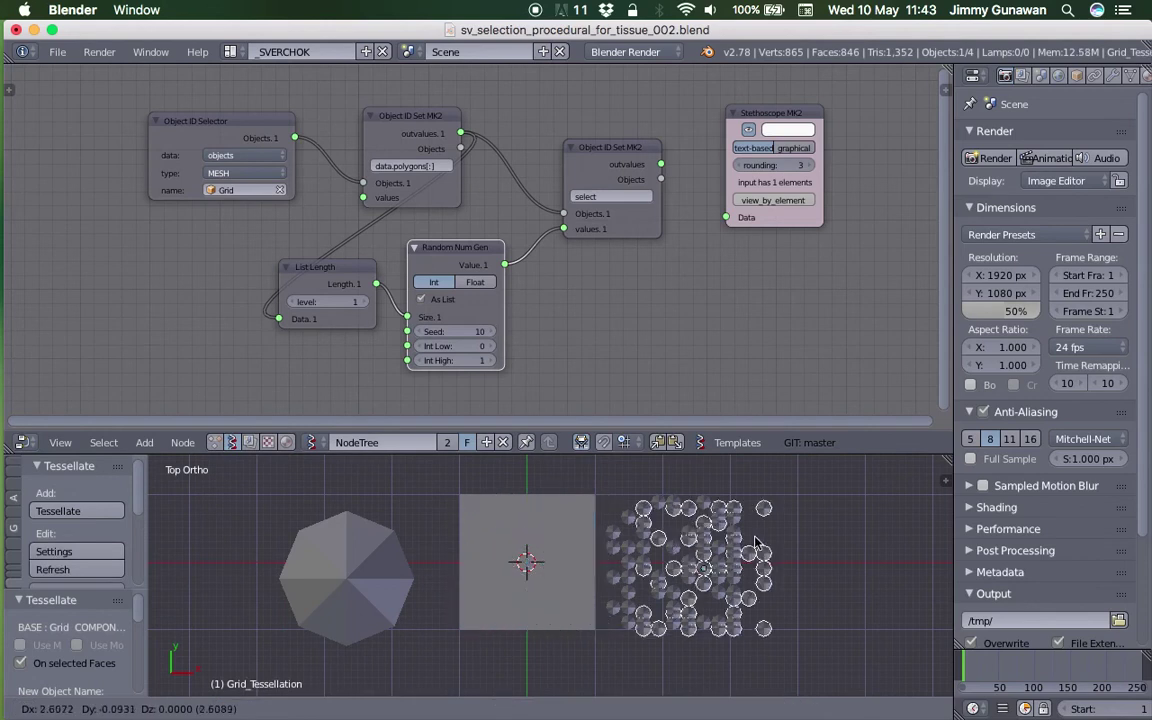
{"action": "key", "text": "x"}
{"action": "left_click", "coordinate": [854, 538]}
{"action": "middle_click_drag", "start_coordinate": [784, 533], "coordinate": [748, 532], "text": "shift"}
{"action": "key", "text": "a"}
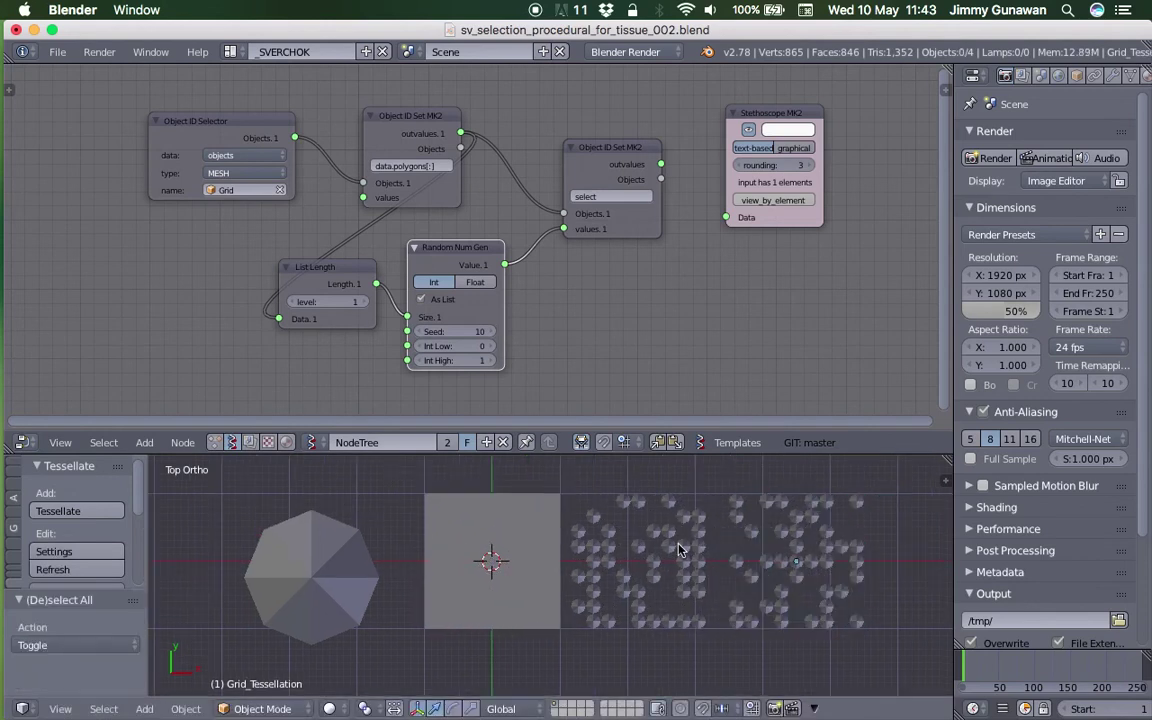
{"action": "scroll", "coordinate": [697, 514], "scroll_direction": "right", "scroll_amount": 1}
{"action": "key", "text": "ctrl+s"}
{"action": "left_click", "coordinate": [685, 502]}
{"action": "left_click", "coordinate": [690, 477]}
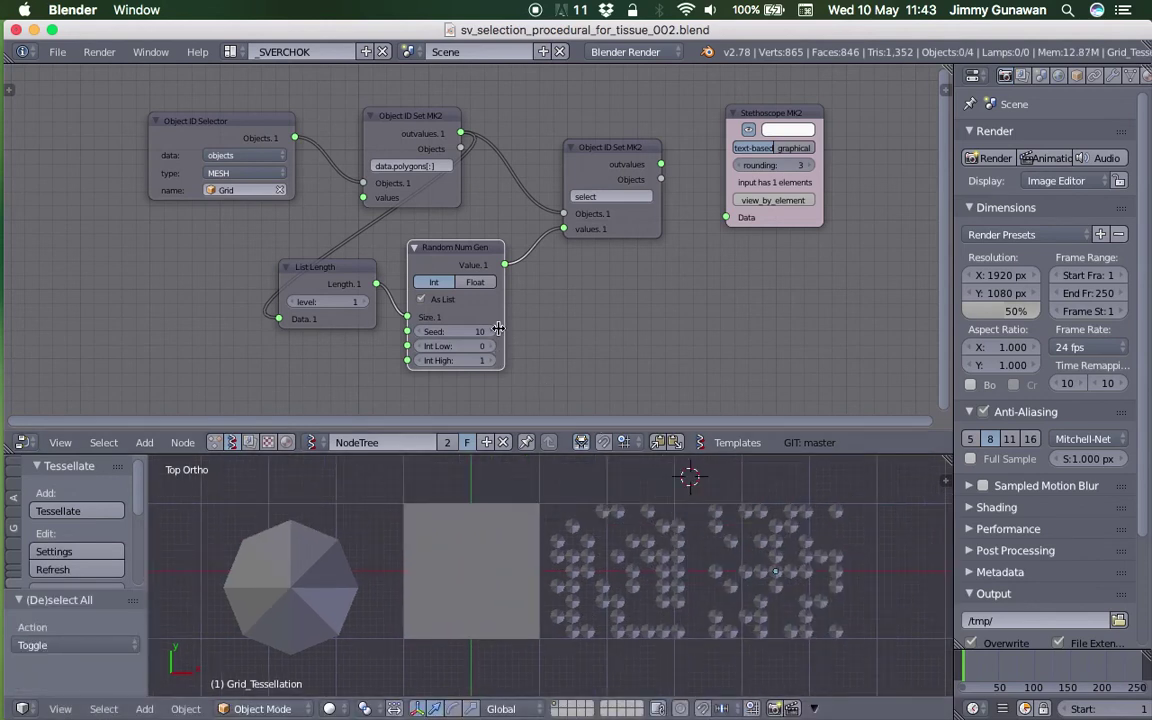
- Set the random generator's seed to 11 and tessellate the cone onto the grid's newly selected faces
{"action": "right_click", "coordinate": [301, 605]}
{"action": "right_click", "coordinate": [437, 578], "text": "shift"}
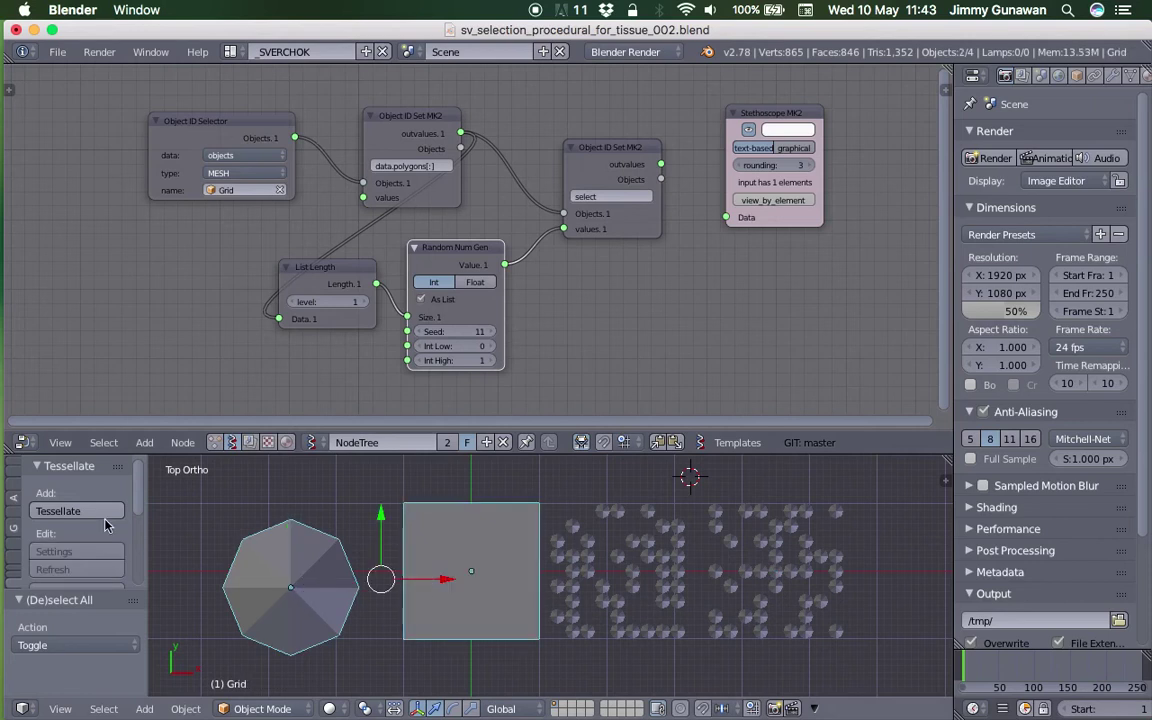
{"action": "left_click", "coordinate": [100, 511]}
{"action": "left_click", "coordinate": [150, 699]}
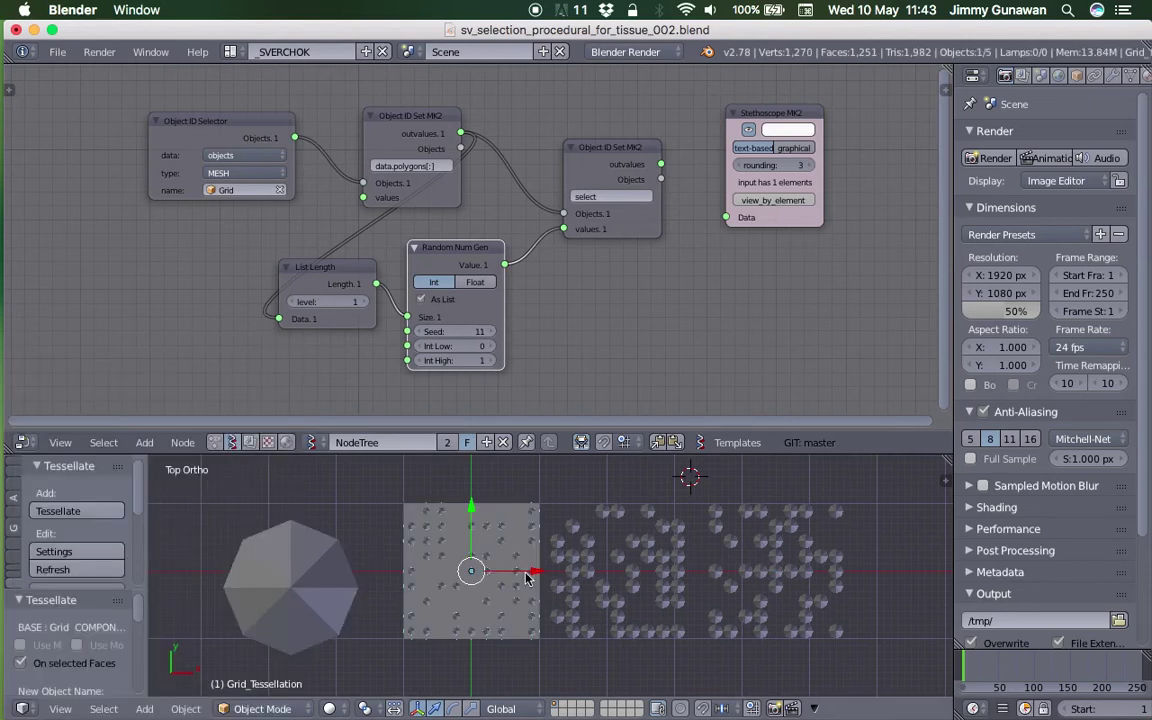
- Move the third tessellation along the X axis past the other two and deselect everything
{"action": "key", "text": "g"}
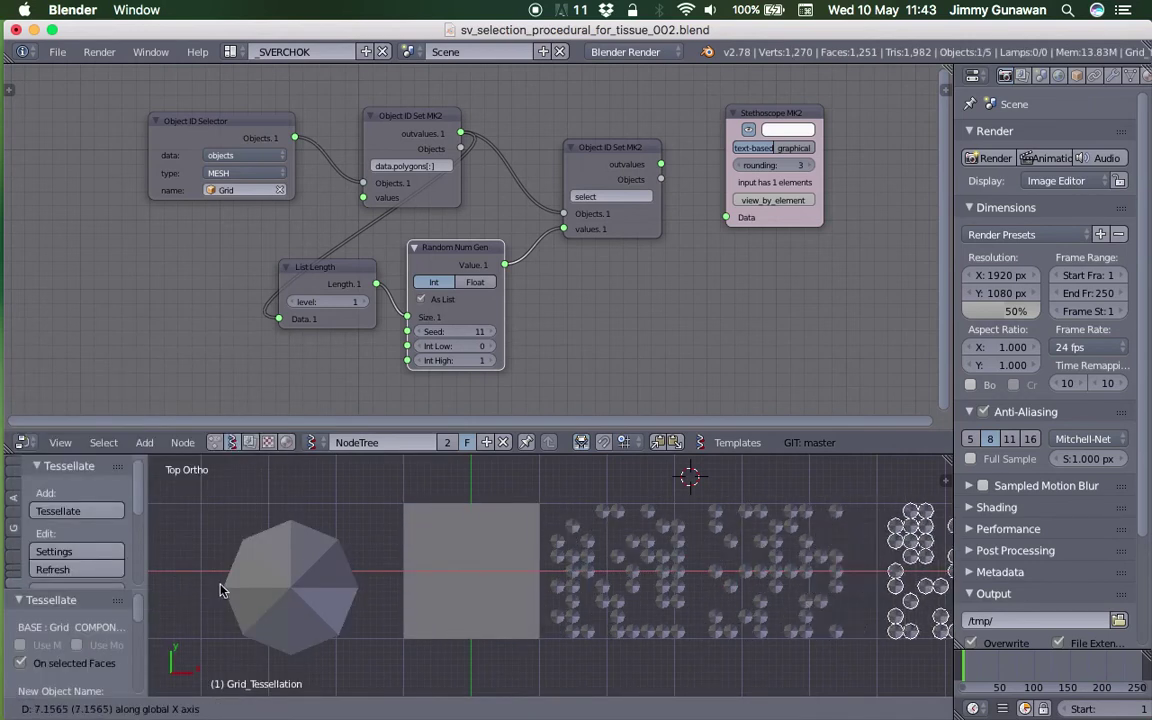
{"action": "left_click", "coordinate": [260, 600]}
{"action": "scroll", "coordinate": [460, 635], "scroll_direction": "down", "scroll_amount": 1}
{"action": "scroll", "coordinate": [400, 620], "scroll_direction": "up", "scroll_amount": 3}
{"action": "key", "text": "a"}
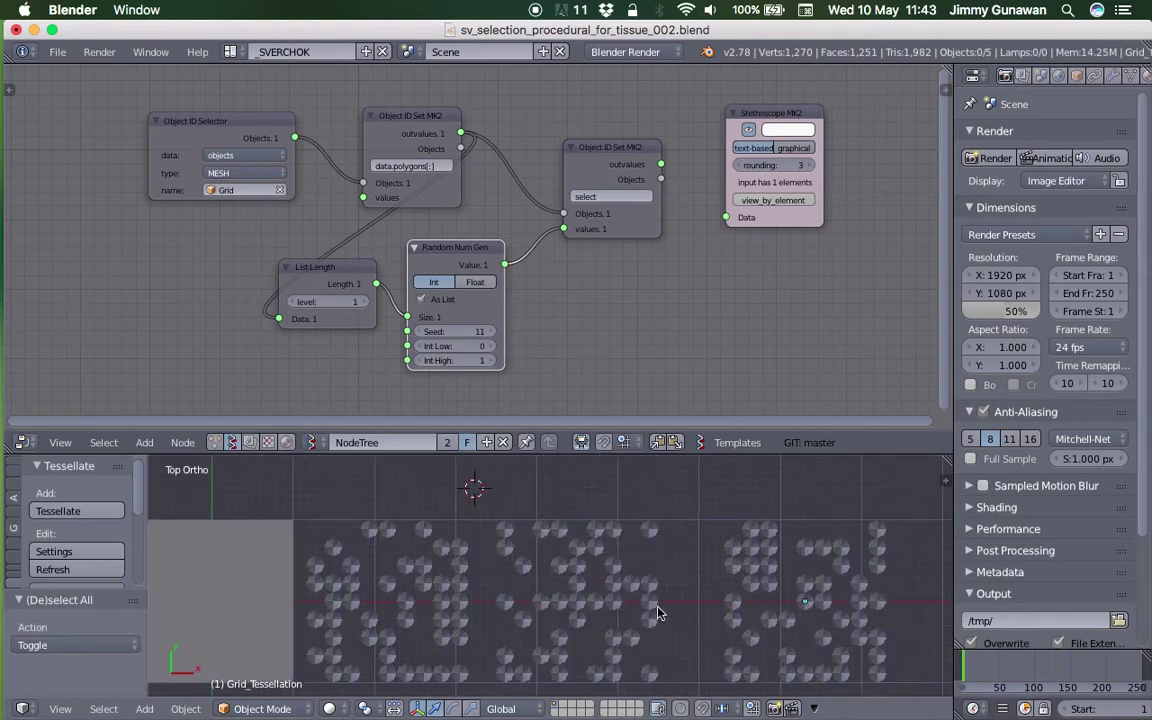
- Delete the original cone object from the scene
{"action": "middle_click_drag", "start_coordinate": [790, 555], "coordinate": [444, 588]}
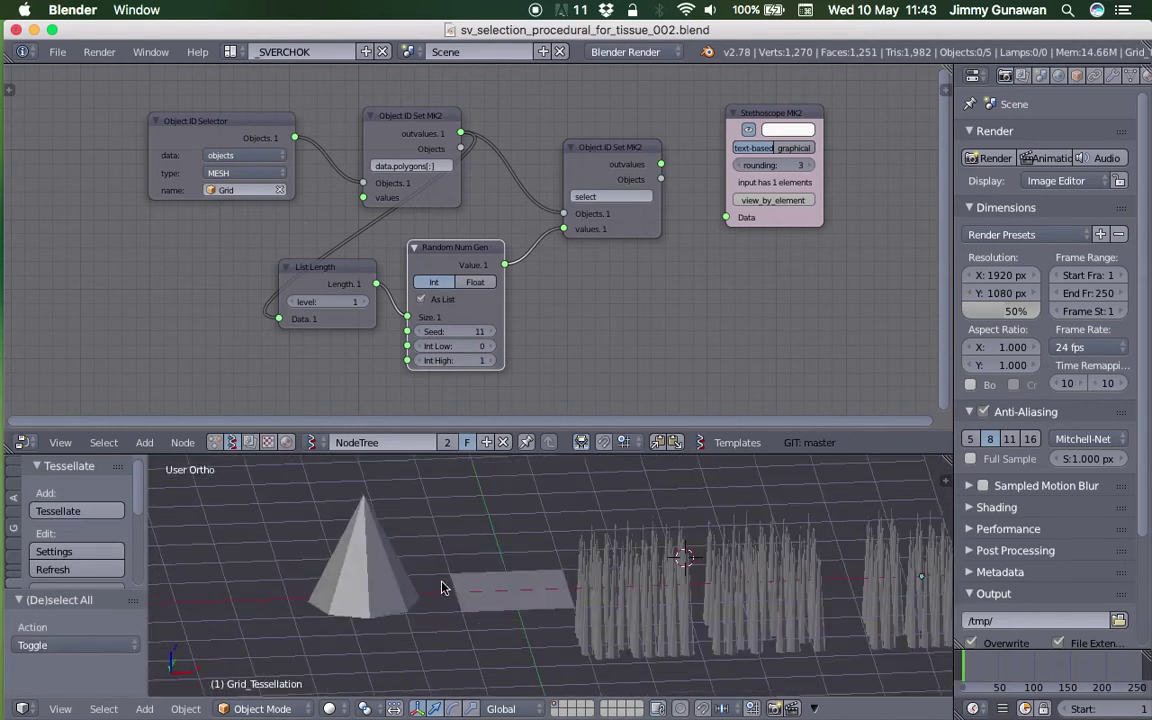
{"action": "right_click", "coordinate": [358, 520]}
{"action": "right_click", "coordinate": [490, 585], "text": "shift"}
{"action": "mouse_move", "coordinate": [478, 537]}
{"action": "middle_mouse_down"}
{"action": "mouse_move", "coordinate": [483, 522]}
{"action": "mouse_move", "coordinate": [470, 545]}
{"action": "middle_mouse_up"}
{"action": "right_click", "coordinate": [352, 498]}
{"action": "middle_click_drag", "start_coordinate": [348, 500], "coordinate": [391, 541]}
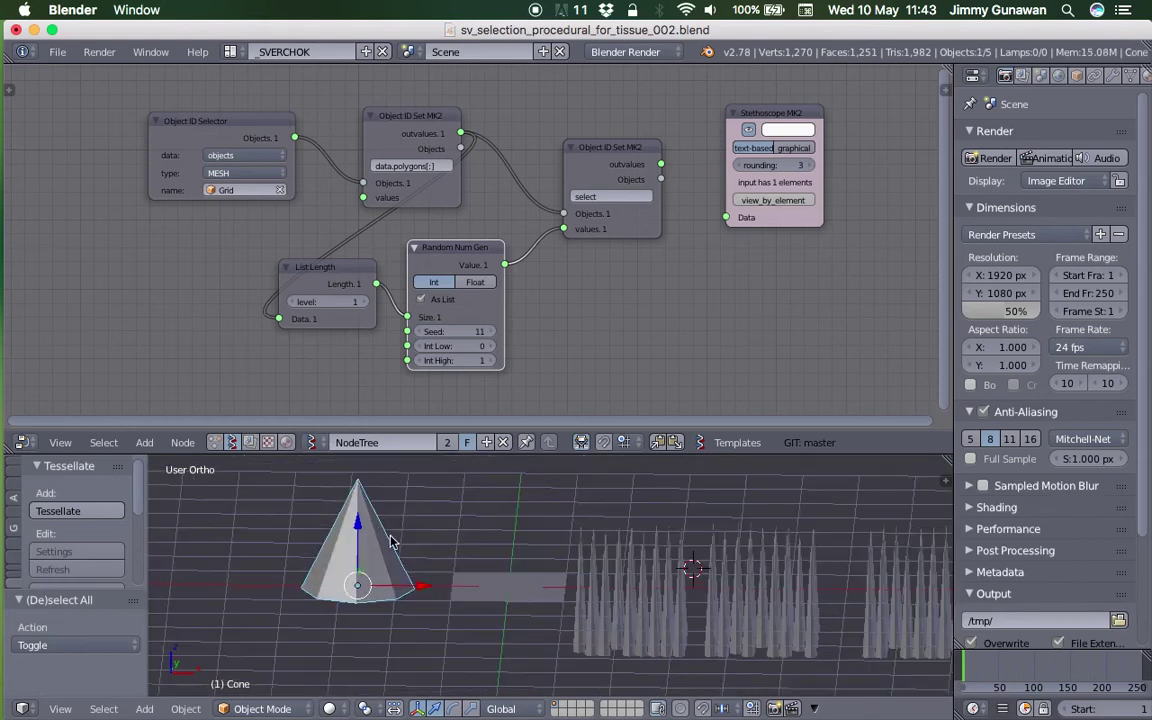
{"action": "key", "text": "Delete"}
- Delete the unconnected Stethoscope MK2 node from the node tree
{"action": "middle_click_drag", "start_coordinate": [560, 276], "coordinate": [450, 260]}
{"action": "right_click", "coordinate": [699, 203]}
{"action": "key", "text": "x"}
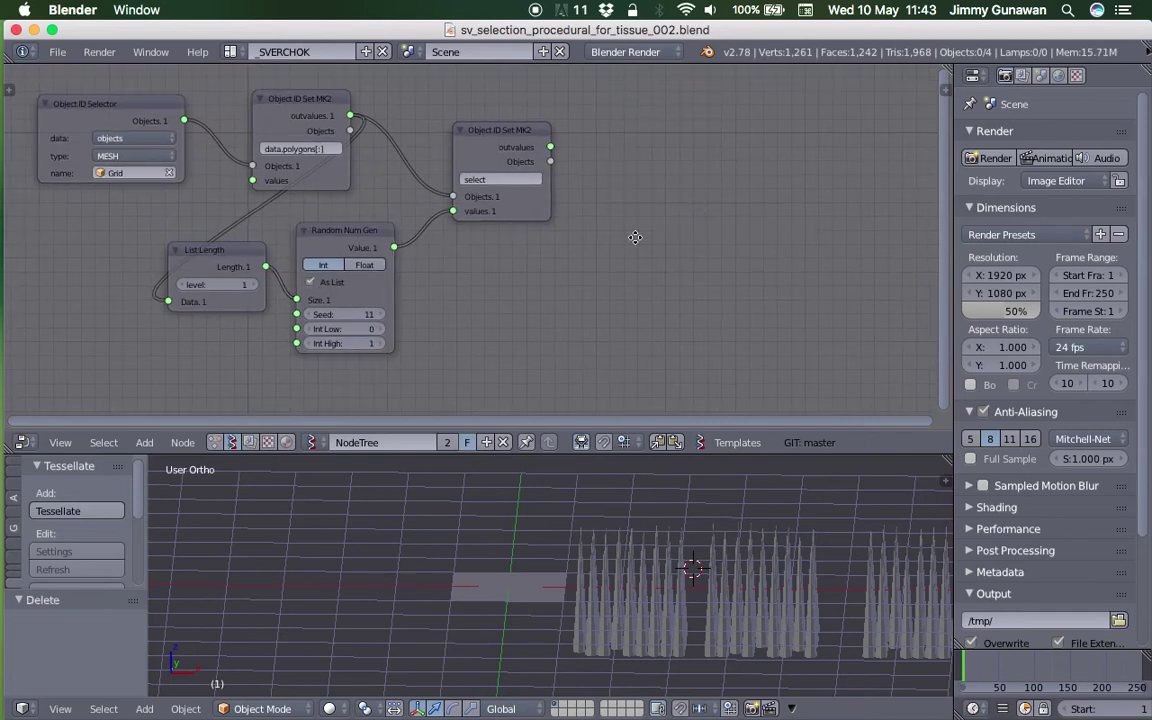
- Add a Cylinder generator node in the empty area beside the select node
{"action": "middle_click_drag", "start_coordinate": [646, 230], "coordinate": [545, 256]}
{"action": "key", "text": "alt+space"}
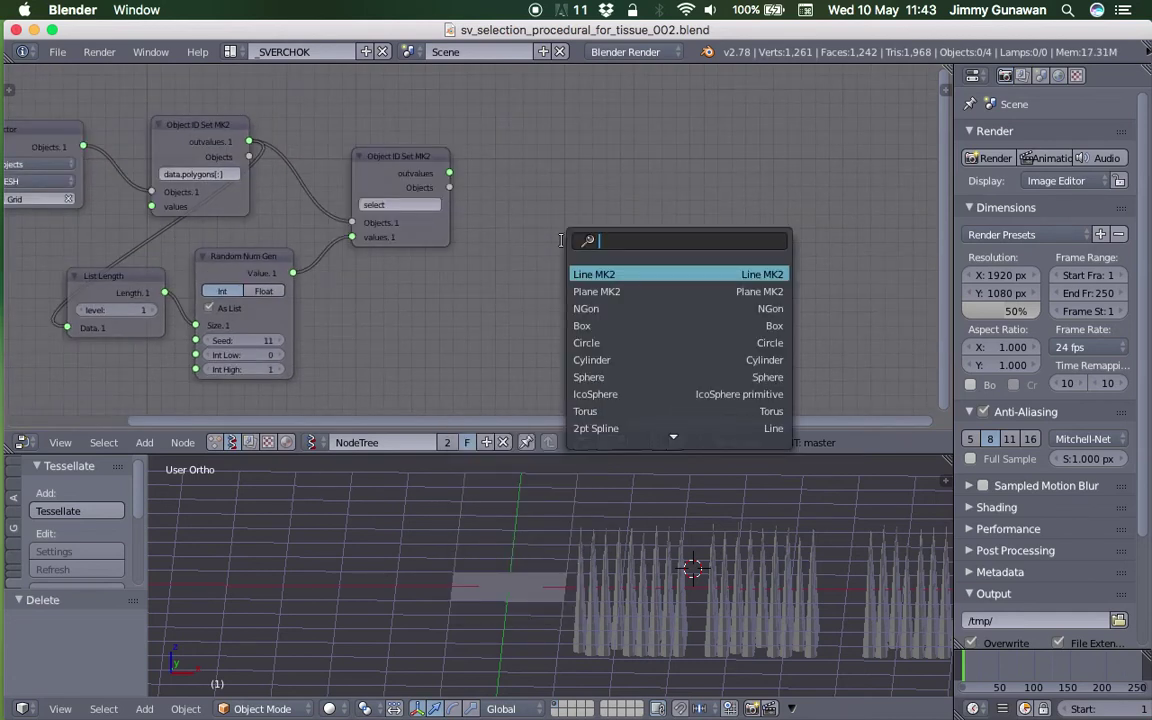
{"action": "type", "text": "c"}
{"action": "key", "text": "BackSpace"}
{"action": "type", "text": "cy"}
{"action": "key", "text": "Return"}
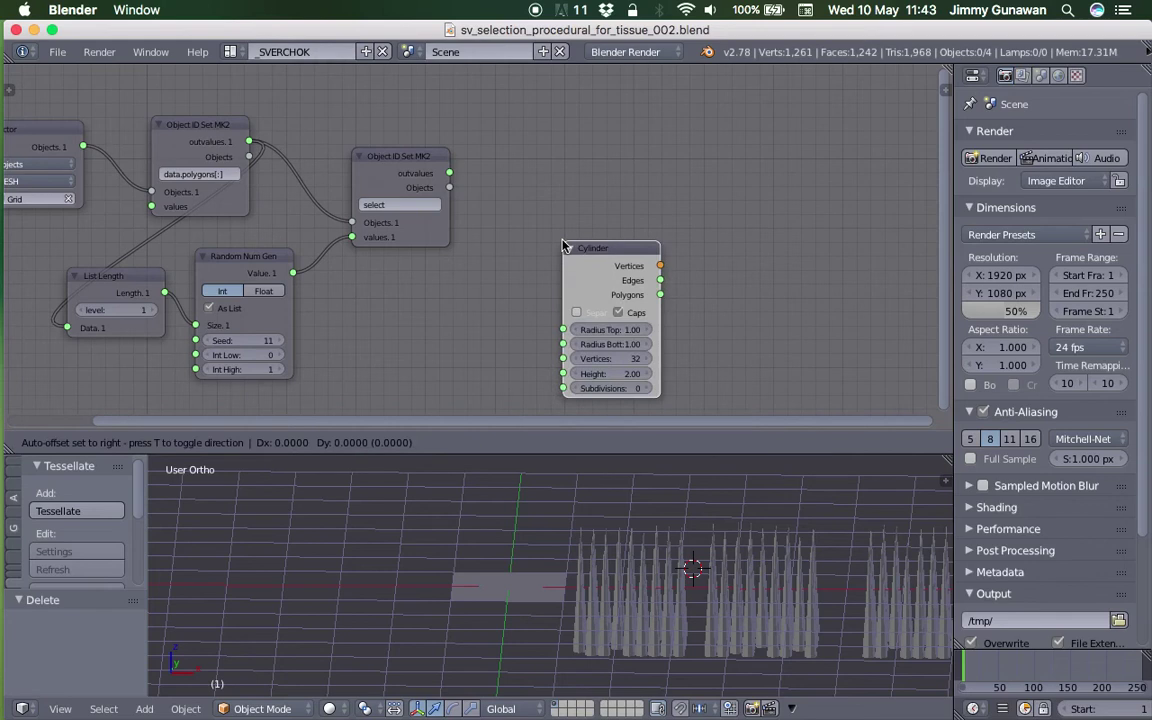
{"action": "left_click", "coordinate": [540, 178]}
- Add a Viewer BMesh node beside the Cylinder node
{"action": "key", "text": "alt+space"}
{"action": "type", "text": "view"}
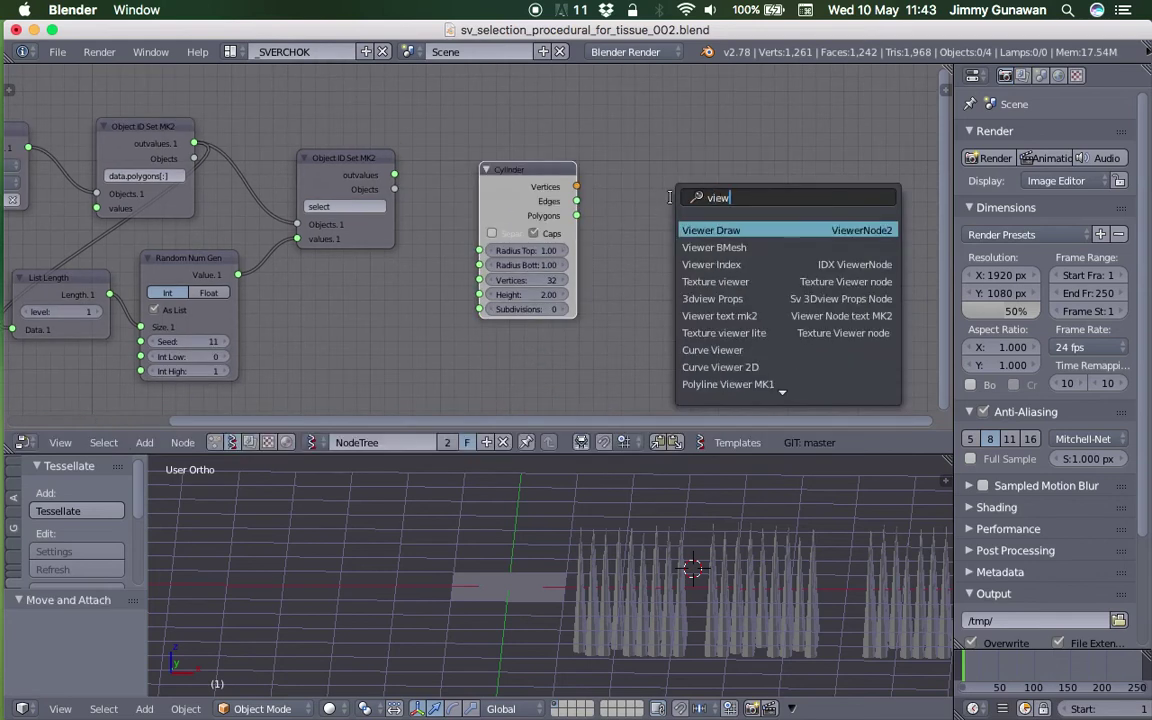
{"action": "key", "text": "Down"}
{"action": "key", "text": "Return"}
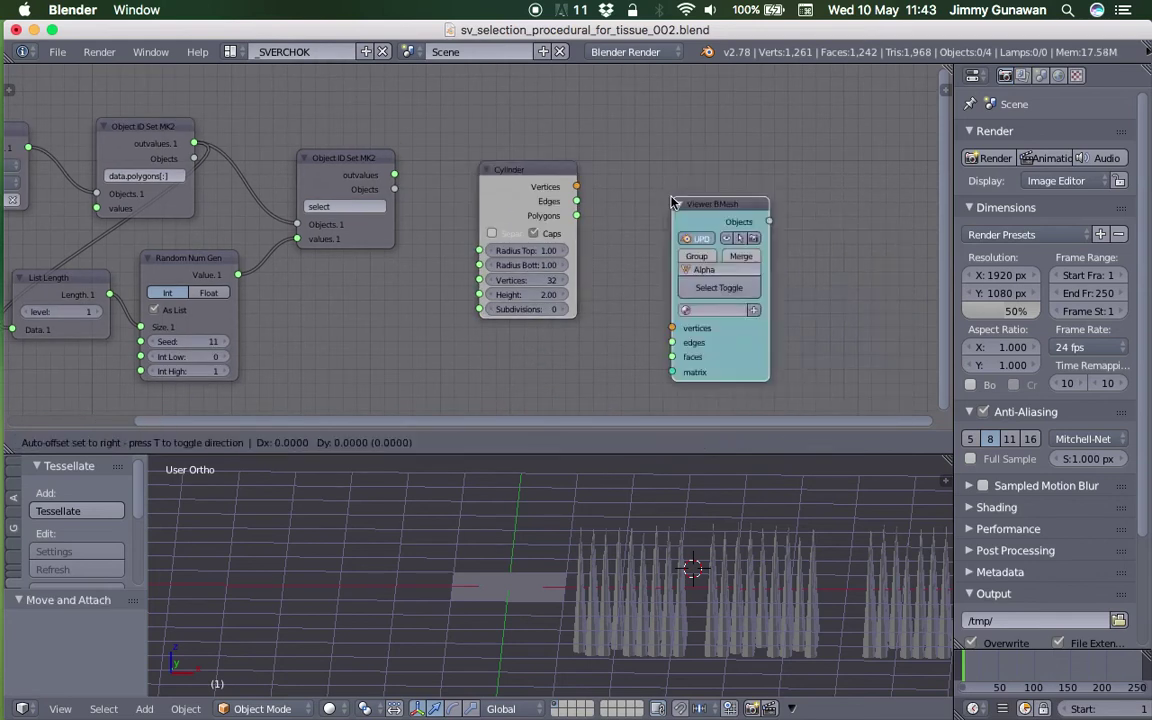
{"action": "left_click", "coordinate": [707, 131]}
- Add a second Viewer BMesh node below the Alpha viewer
{"action": "key", "text": "shift+a"}
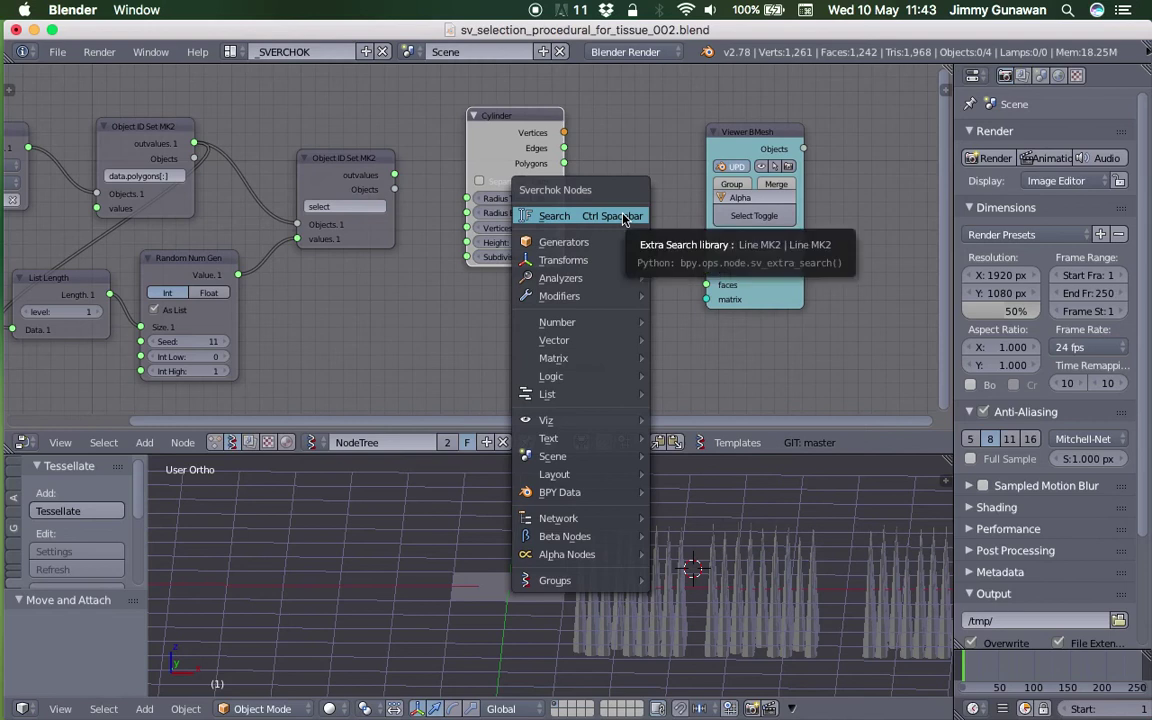
{"action": "left_click", "coordinate": [623, 218]}
{"action": "left_click", "coordinate": [672, 245]}
{"action": "left_click", "coordinate": [741, 355]}
{"action": "scroll", "coordinate": [535, 170], "scroll_direction": "down", "scroll_amount": 1}
- Duplicate the Cylinder node and place the copy below the original
{"action": "left_click", "coordinate": [506, 128]}
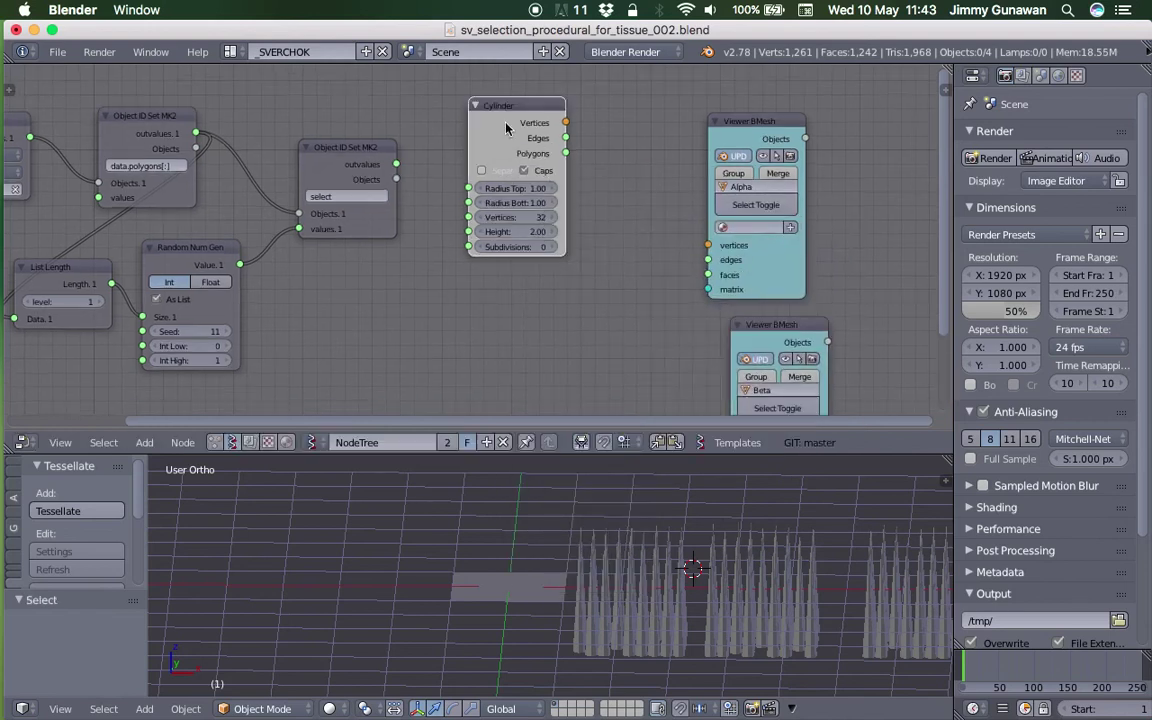
{"action": "key", "text": "shift+d"}
{"action": "left_click", "coordinate": [541, 333]}
{"action": "scroll", "coordinate": [609, 269], "scroll_direction": "down", "scroll_amount": 2}
- Save the file and set the vertices to 8 on both Cylinder nodes
{"action": "key", "text": "ctrl+s"}
{"action": "left_click", "coordinate": [611, 270]}
{"action": "scroll", "coordinate": [592, 263], "scroll_direction": "up", "scroll_amount": 1}
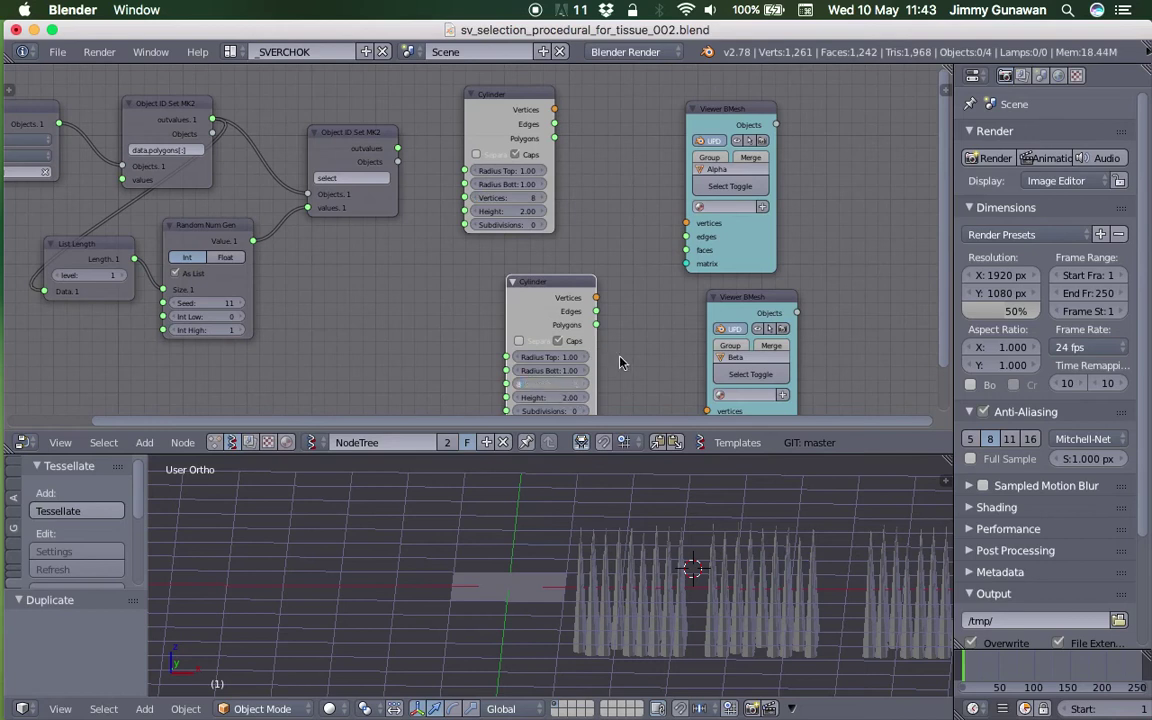
- Link each Cylinder node's vertices and polygons to a Viewer BMesh node, the upper to Alpha and the lower to Beta
{"action": "mouse_move", "coordinate": [554, 109]}
{"action": "left_mouse_down"}
{"action": "mouse_move", "coordinate": [617, 193]}
{"action": "mouse_move", "coordinate": [686, 222]}
{"action": "mouse_move", "coordinate": [686, 236]}
{"action": "left_mouse_up"}
{"action": "mouse_move", "coordinate": [554, 138]}
{"action": "left_mouse_down"}
{"action": "mouse_move", "coordinate": [627, 227]}
{"action": "mouse_move", "coordinate": [686, 249]}
{"action": "left_mouse_up"}
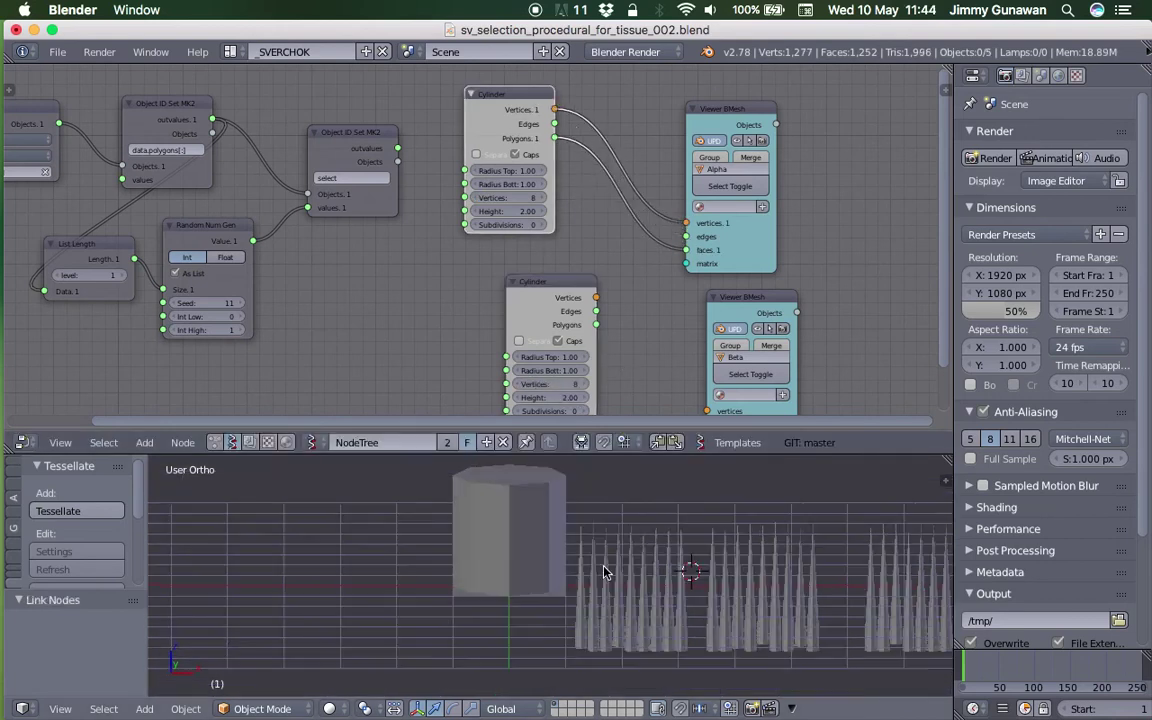
{"action": "left_click_drag", "start_coordinate": [596, 297], "coordinate": [707, 410]}
{"action": "middle_click_drag", "start_coordinate": [598, 328], "coordinate": [601, 263]}
{"action": "left_click_drag", "start_coordinate": [600, 261], "coordinate": [709, 374]}
{"action": "middle_click_drag", "start_coordinate": [537, 148], "coordinate": [556, 211]}
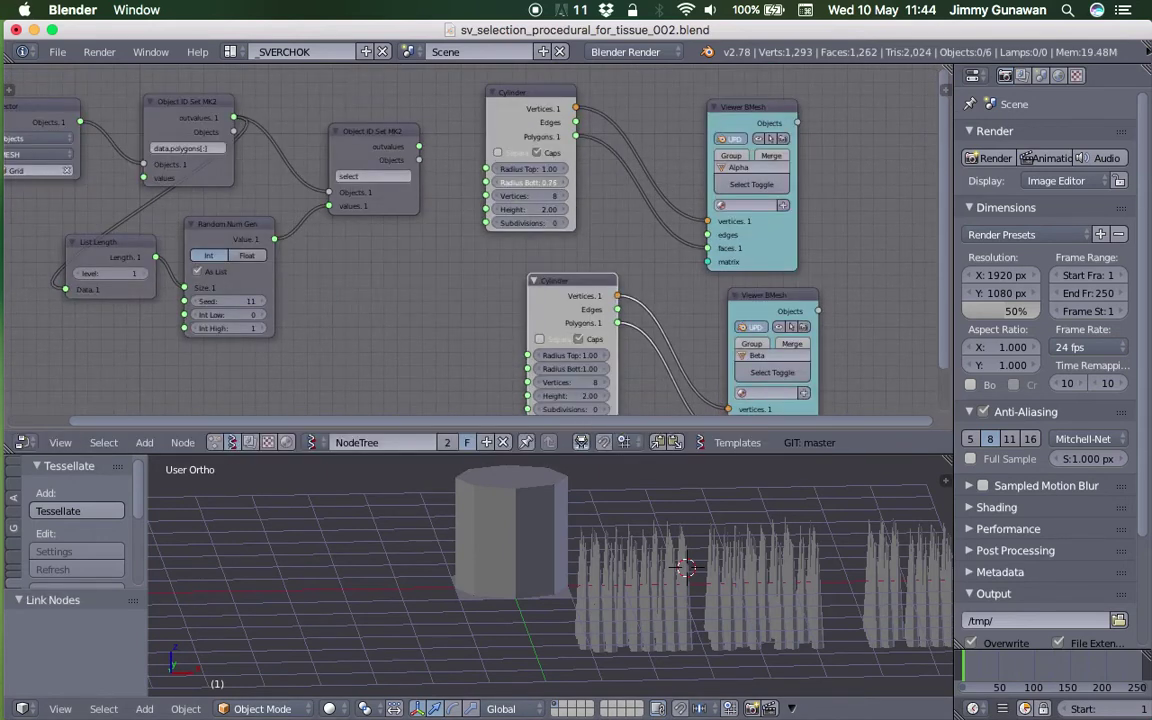
{"action": "left_click_drag", "start_coordinate": [545, 183], "coordinate": [533, 183]}
{"action": "right_click", "coordinate": [527, 532]}
{"action": "key", "text": "g"}
{"action": "right_click", "coordinate": [332, 508]}
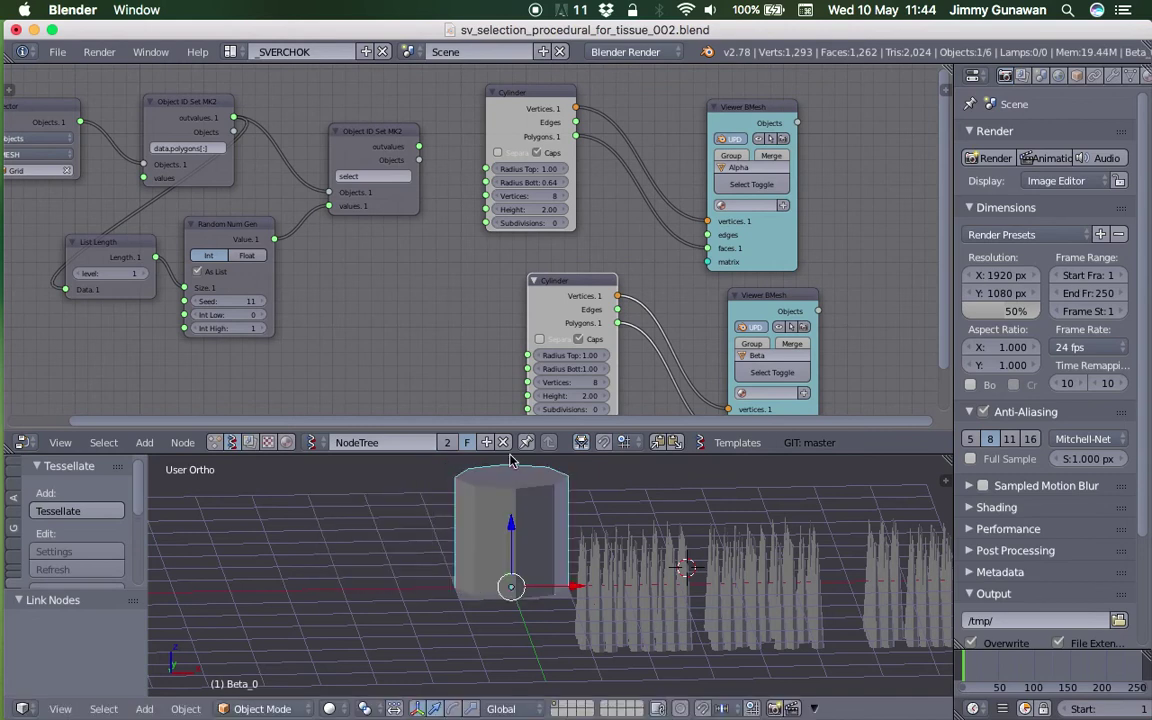
- Set the upper Cylinder node's top radius to 0.20 and its bottom radius to 1.00
{"action": "left_click", "coordinate": [541, 183]}
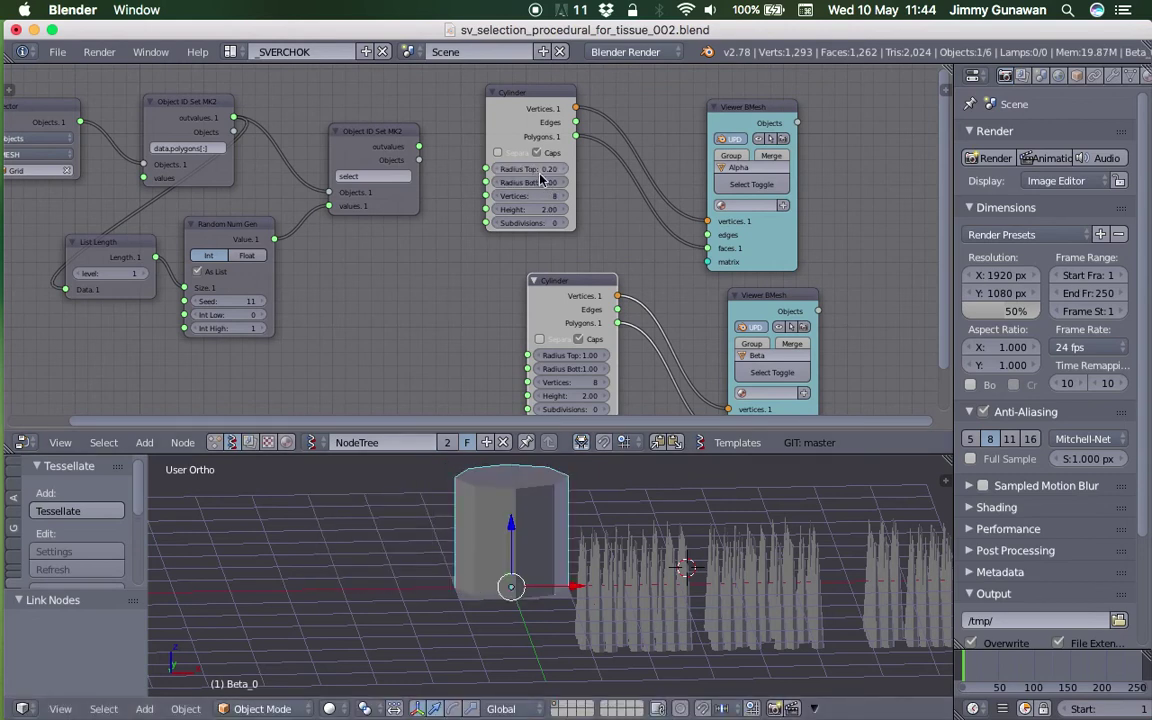
{"action": "type", "text": "1g"}
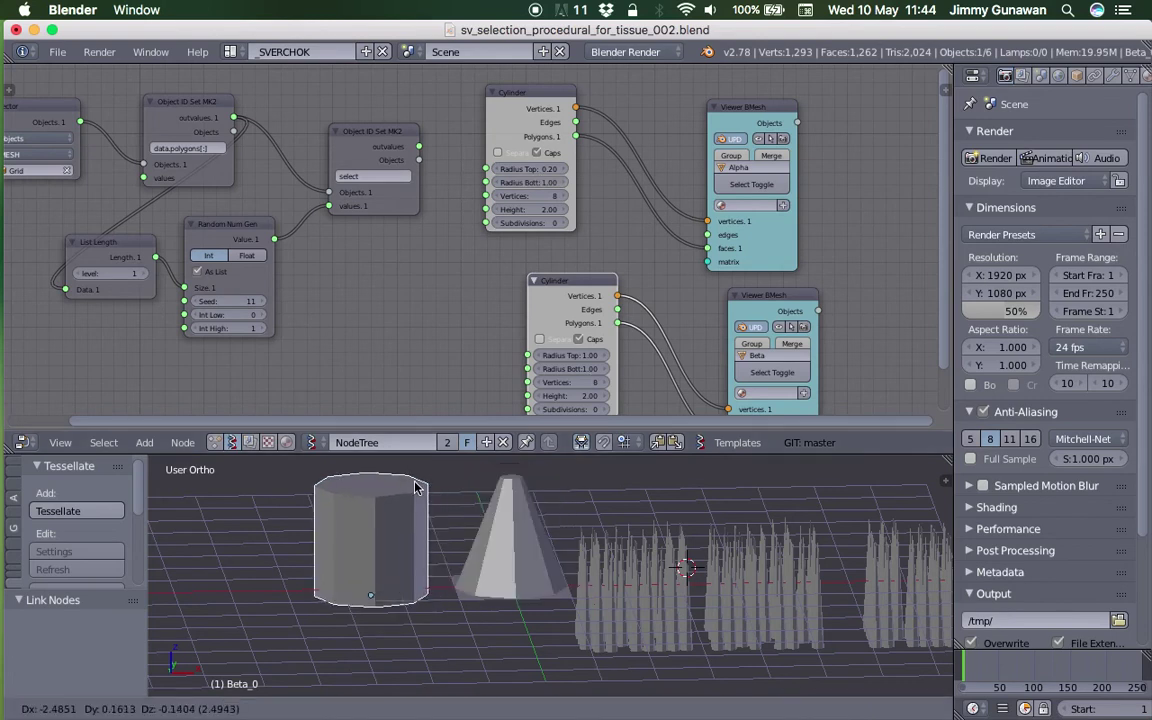
{"action": "right_click", "coordinate": [428, 480]}
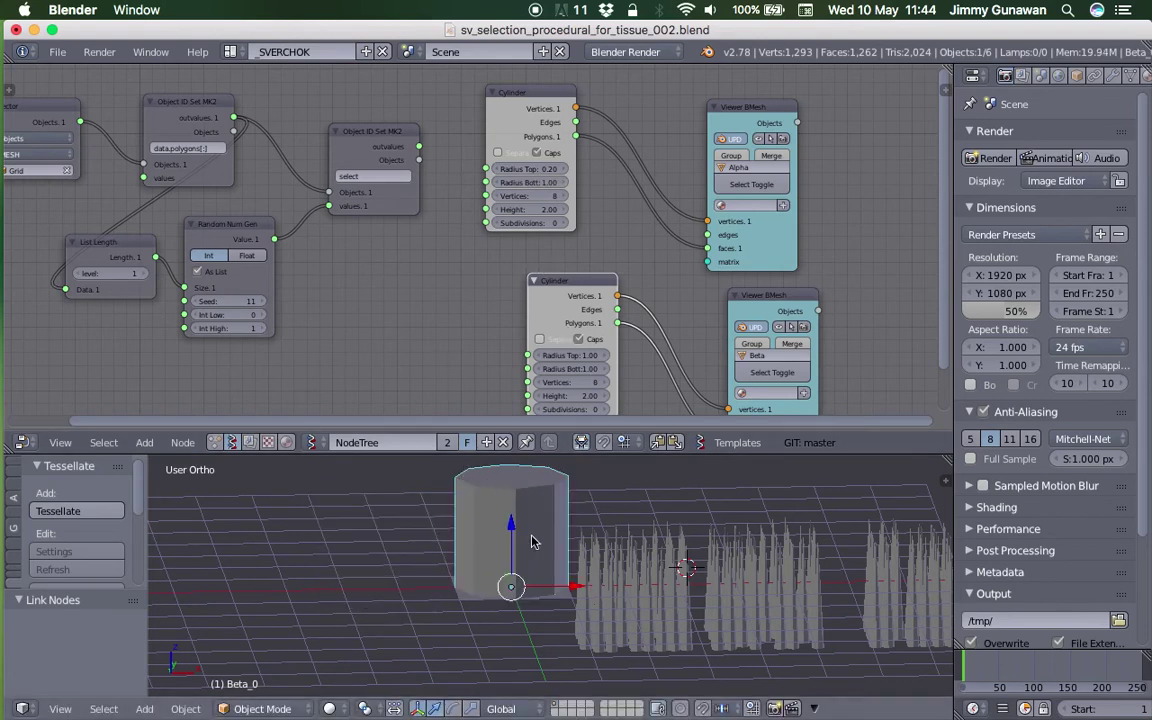
- Set the lower Cylinder node's height to 1.16 and its top radius to 1.00
{"action": "scroll", "coordinate": [512, 536], "scroll_direction": "right", "scroll_amount": 1}
{"action": "scroll", "coordinate": [530, 208], "scroll_direction": "right", "scroll_amount": 1}
{"action": "scroll", "coordinate": [530, 224], "scroll_direction": "down", "scroll_amount": 1}
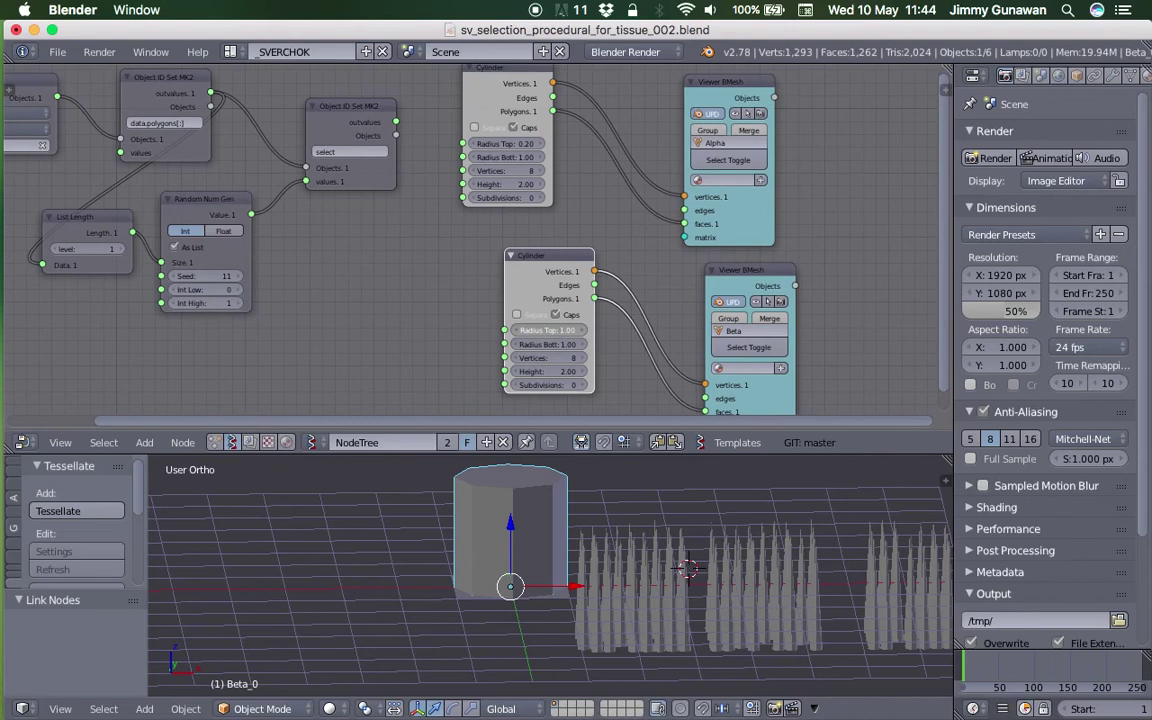
{"action": "left_click_drag", "start_coordinate": [545, 330], "coordinate": [490, 371]}
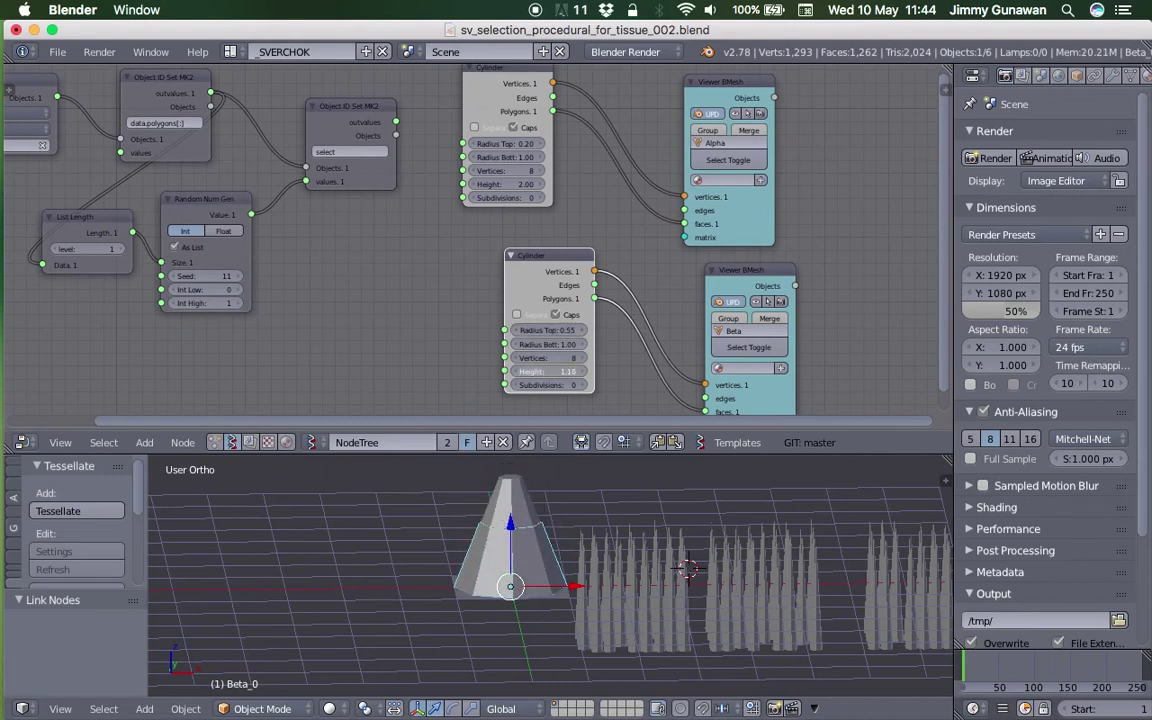
{"action": "key", "text": "BackSpace"}
{"action": "scroll", "coordinate": [521, 480], "scroll_direction": "right", "scroll_amount": 3}
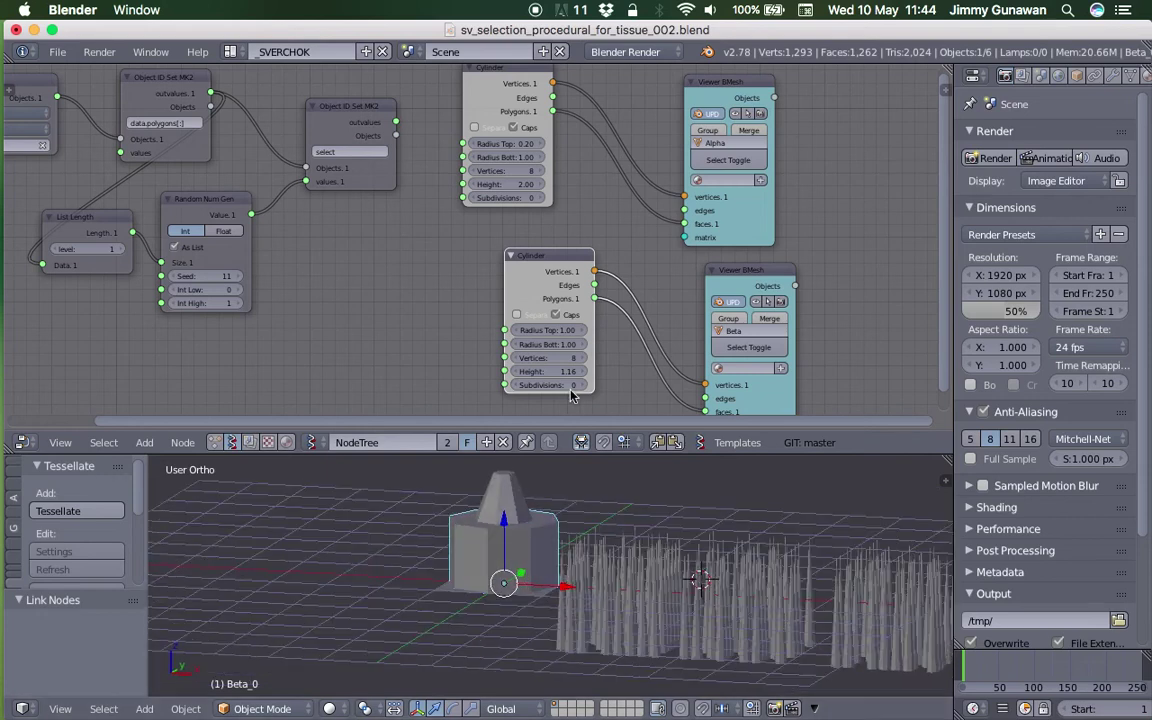
{"action": "middle_click_drag", "start_coordinate": [505, 500], "coordinate": [517, 537]}
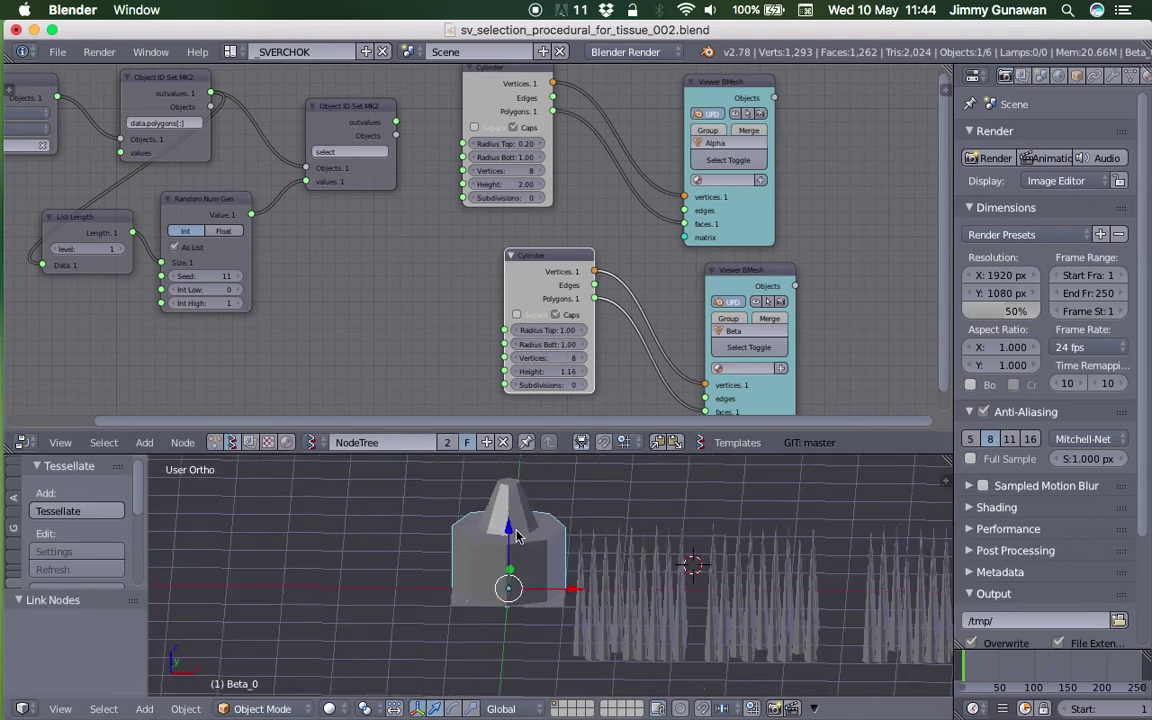
- Move the Grid object -3.336 along the X axis, clear of the generated cylinders
{"action": "middle_click_drag", "start_coordinate": [717, 206], "coordinate": [681, 172]}
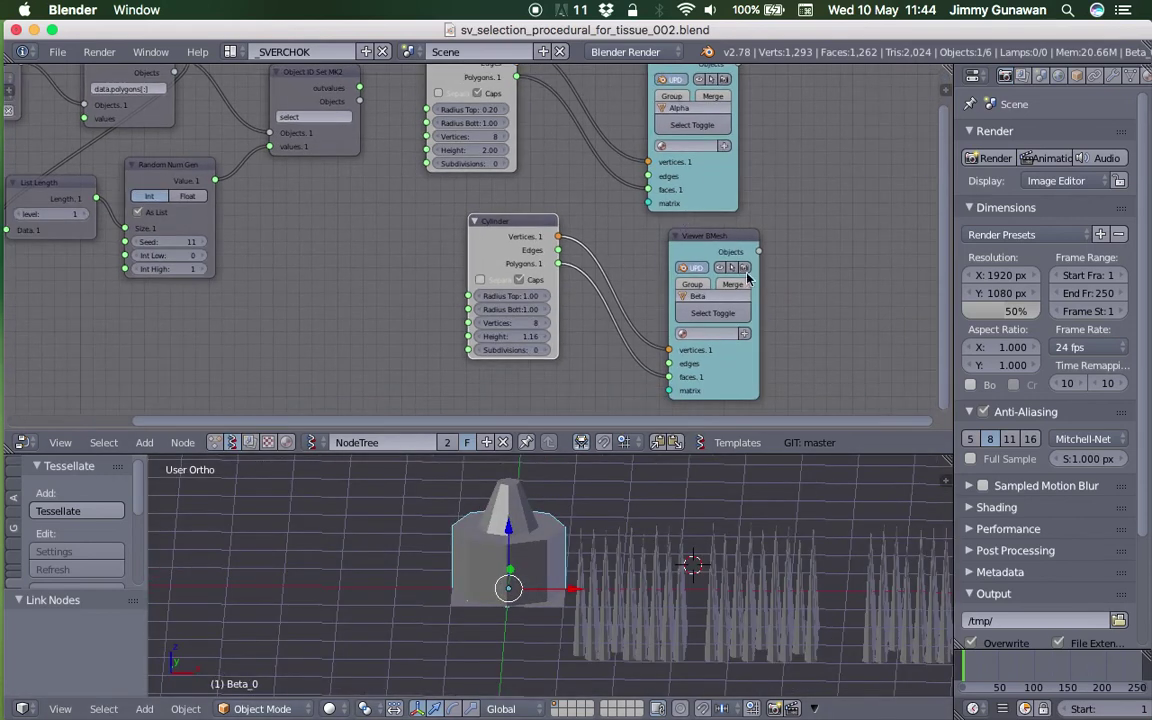
{"action": "scroll", "coordinate": [660, 263], "scroll_direction": "down", "scroll_amount": 1}
{"action": "middle_click_drag", "start_coordinate": [646, 261], "coordinate": [692, 283]}
{"action": "middle_click_drag", "start_coordinate": [530, 520], "coordinate": [563, 543]}
{"action": "scroll", "coordinate": [540, 560], "scroll_direction": "up", "scroll_amount": 2}
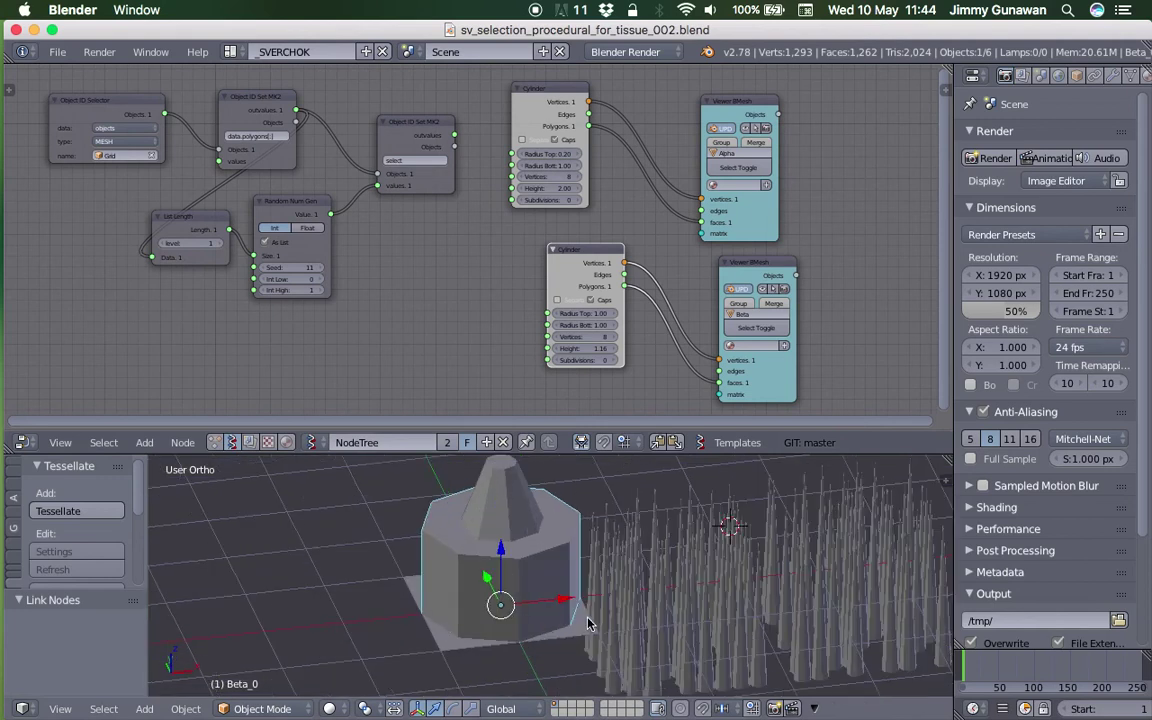
{"action": "right_click", "coordinate": [588, 625]}
{"action": "scroll", "coordinate": [585, 620], "scroll_direction": "down", "scroll_amount": 2}
{"action": "middle_click_drag", "start_coordinate": [579, 612], "coordinate": [581, 604]}
{"action": "left_click_drag", "start_coordinate": [580, 602], "coordinate": [394, 610]}
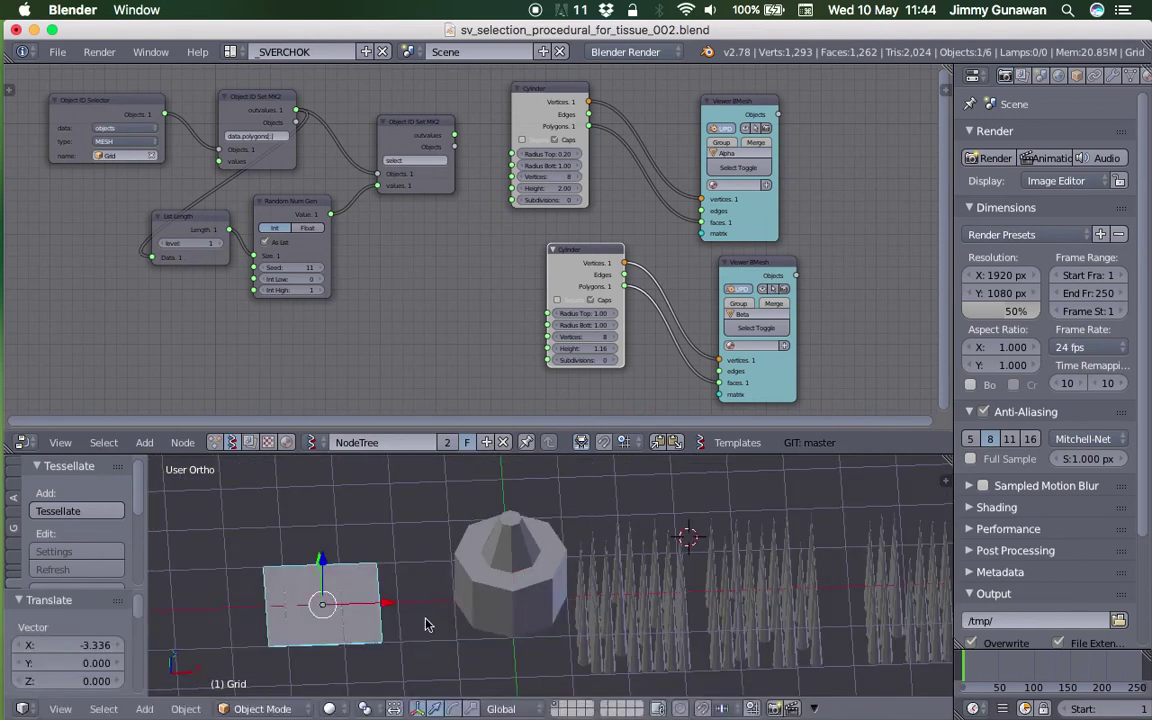
- Scale up the Grid object and move it a further -1.157 along the X axis
{"action": "key", "text": "s"}
{"action": "left_click", "coordinate": [507, 614]}
{"action": "middle_click_drag", "start_coordinate": [524, 608], "coordinate": [617, 572], "text": "shift"}
{"action": "key", "text": "g"}
{"action": "key", "text": "x"}
{"action": "left_click", "coordinate": [457, 599]}
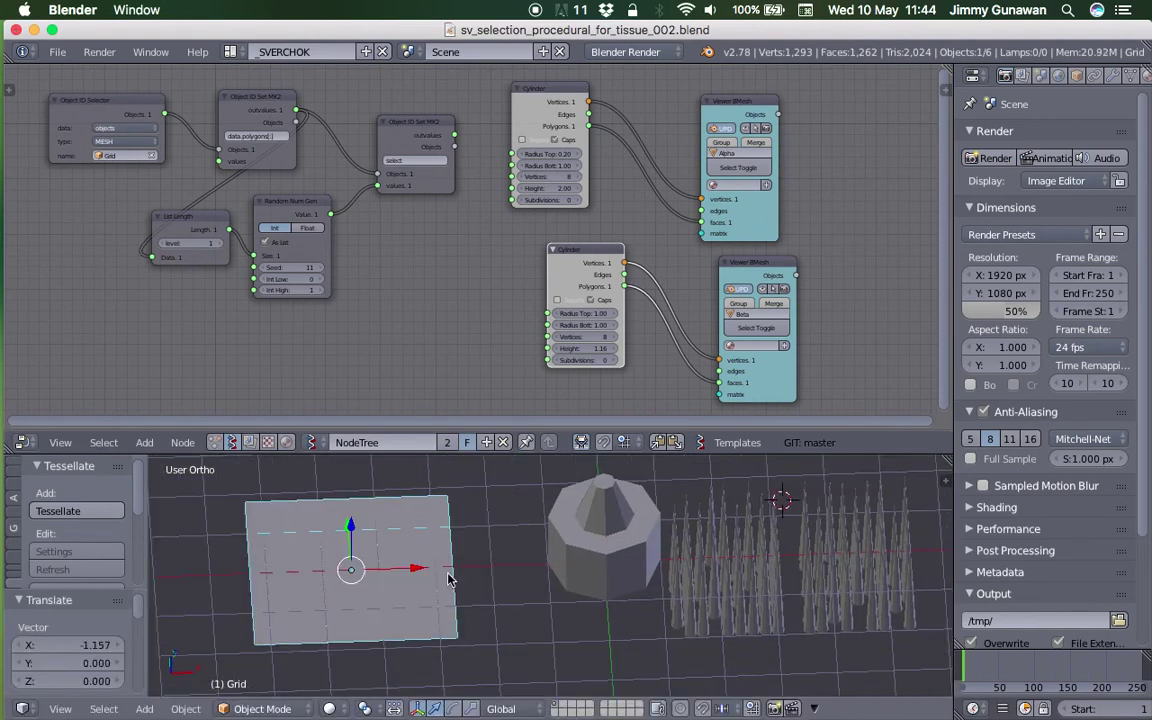
- Spread out the object selector, polygon data, List Length and Random Num Gen nodes into a clearer layout and save the file
{"action": "middle_click_drag", "start_coordinate": [448, 580], "coordinate": [468, 581], "text": "shift"}
{"action": "middle_click_drag", "start_coordinate": [405, 560], "coordinate": [405, 535]}
{"action": "middle_click_drag", "start_coordinate": [411, 283], "coordinate": [455, 286]}
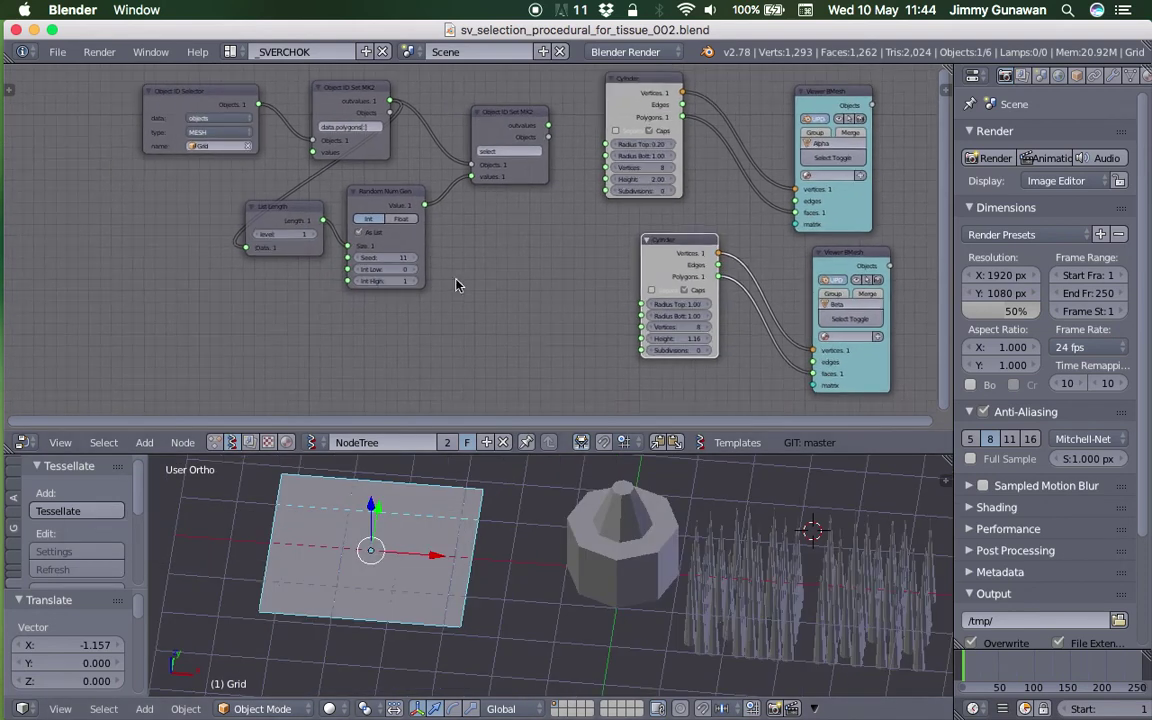
{"action": "left_click_drag", "start_coordinate": [247, 150], "coordinate": [121, 156]}
{"action": "left_click_drag", "start_coordinate": [364, 100], "coordinate": [218, 113]}
{"action": "middle_click_drag", "start_coordinate": [357, 160], "coordinate": [418, 169]}
{"action": "left_click_drag", "start_coordinate": [361, 217], "coordinate": [380, 203]}
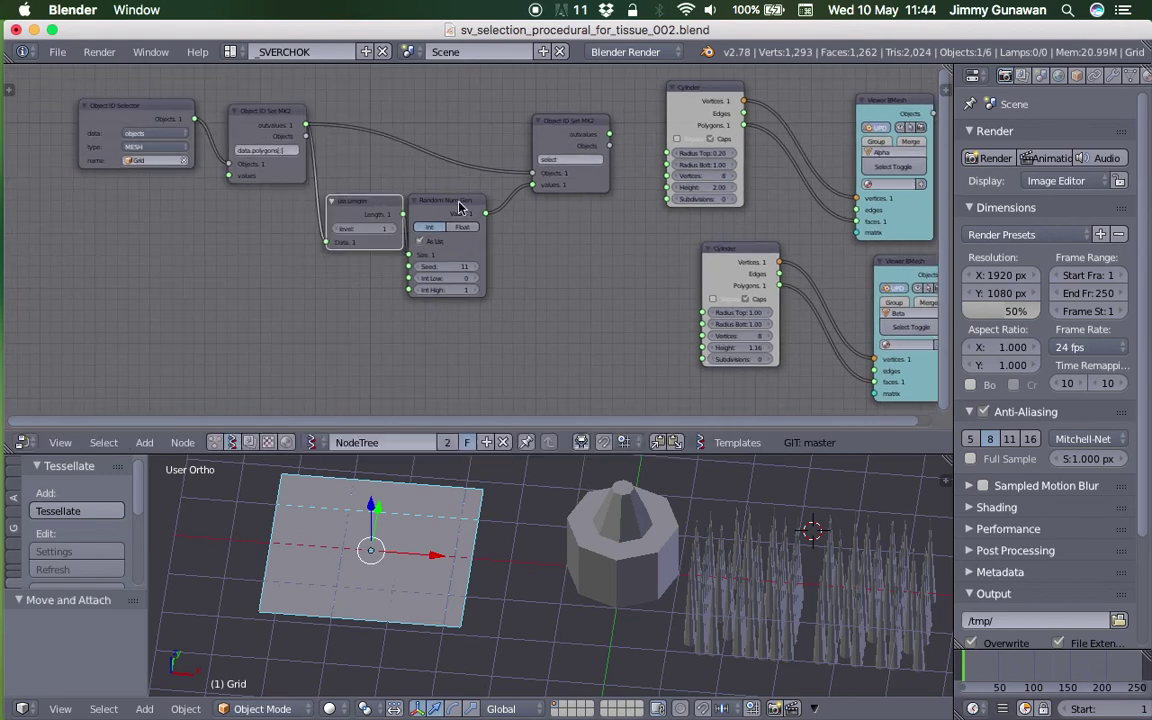
{"action": "left_click", "coordinate": [460, 208]}
{"action": "left_click_drag", "start_coordinate": [460, 210], "coordinate": [473, 216]}
{"action": "key", "text": "ctrl+s"}
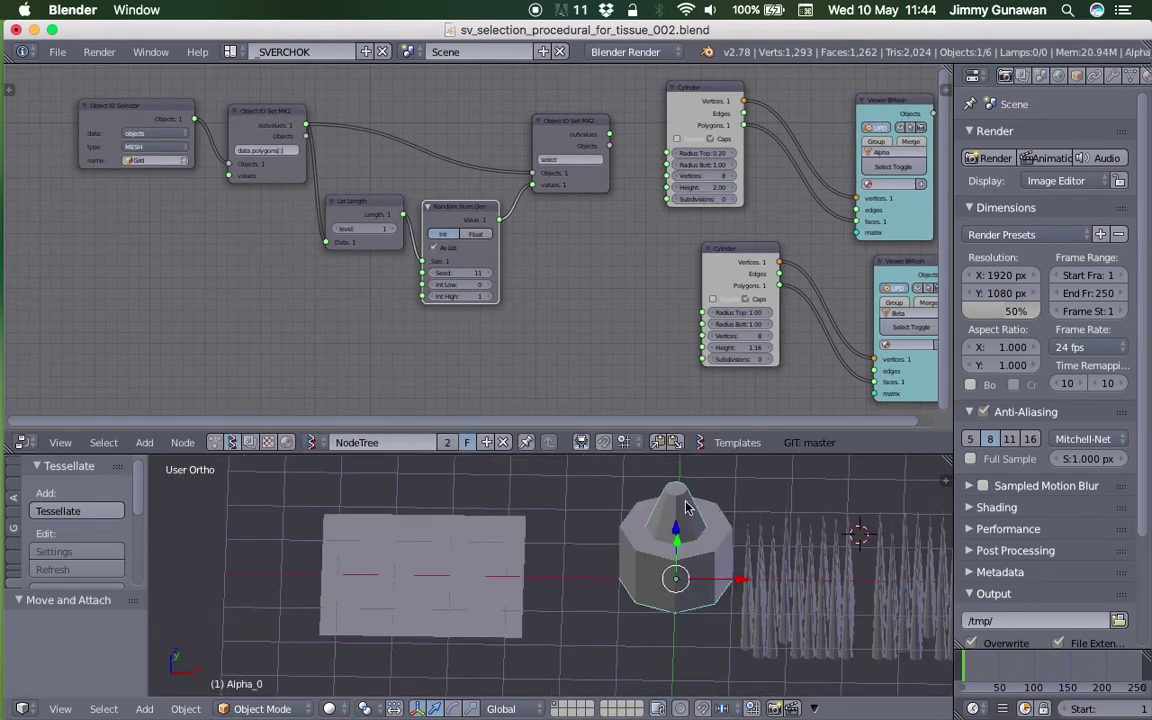
- Tessellate the Alpha_0 cone onto the Grid's selected faces, keeping Quad fill and the other default settings
{"action": "right_click", "coordinate": [487, 555], "text": "shift"}
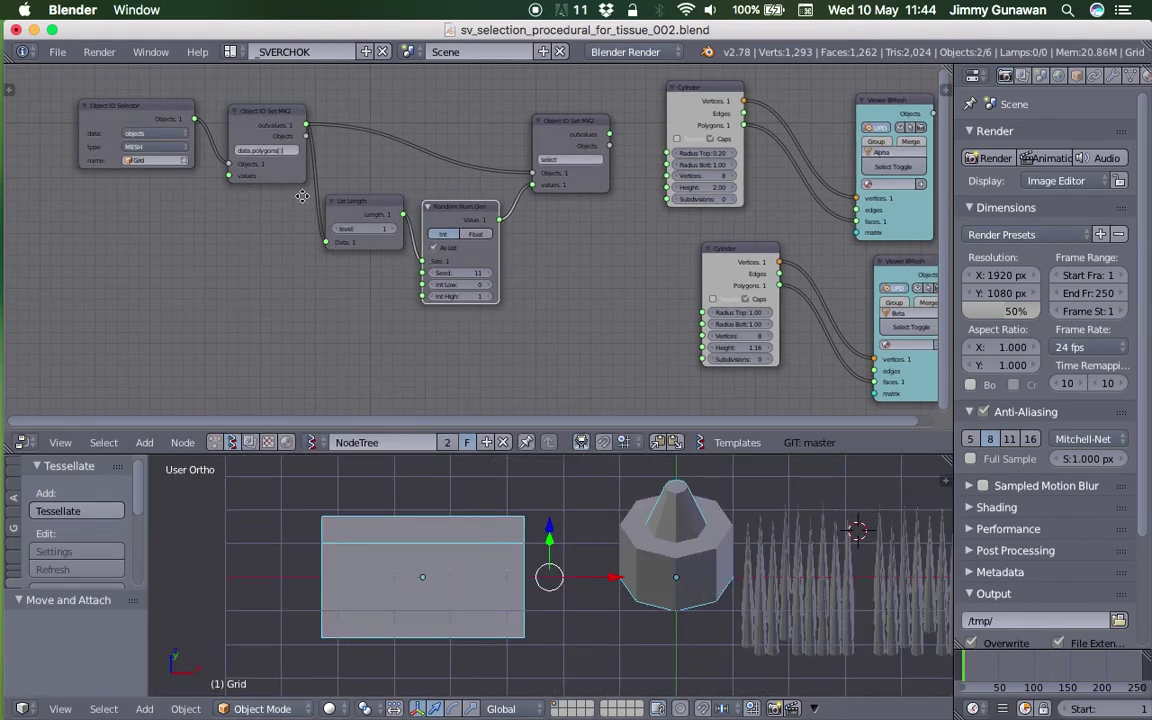
{"action": "middle_click_drag", "start_coordinate": [302, 196], "coordinate": [372, 236]}
{"action": "scroll", "coordinate": [376, 228], "scroll_direction": "up", "scroll_amount": 1}
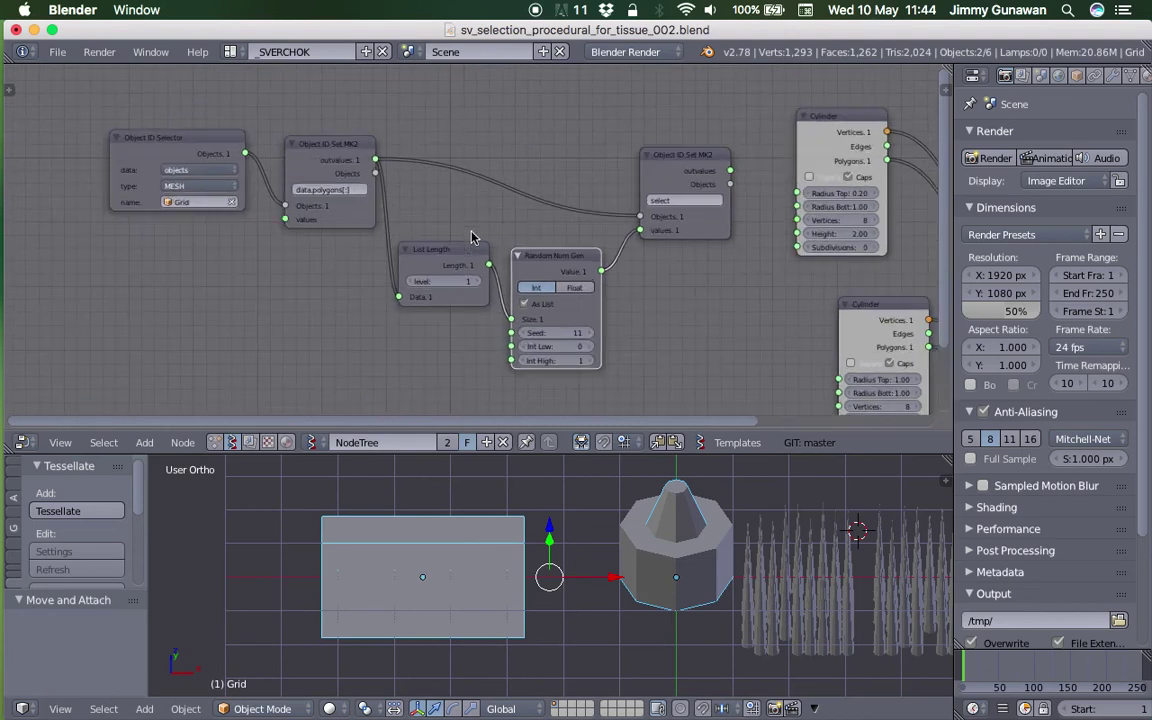
{"action": "left_click", "coordinate": [100, 510]}
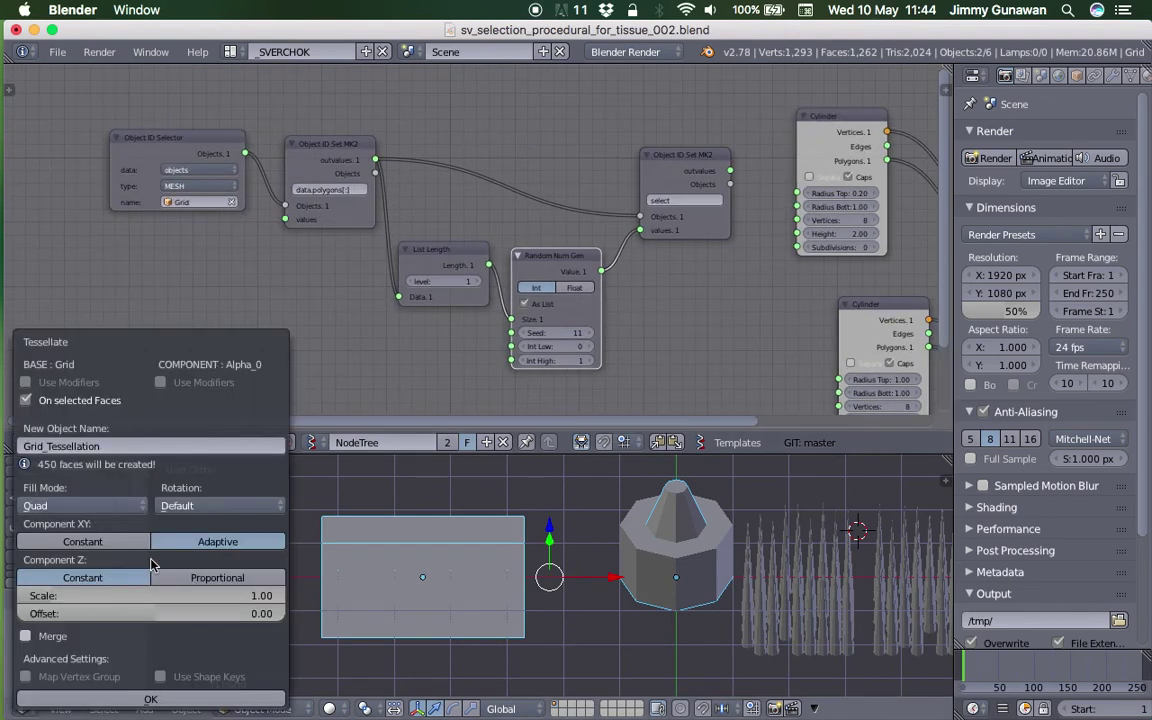
{"action": "left_click", "coordinate": [150, 699]}
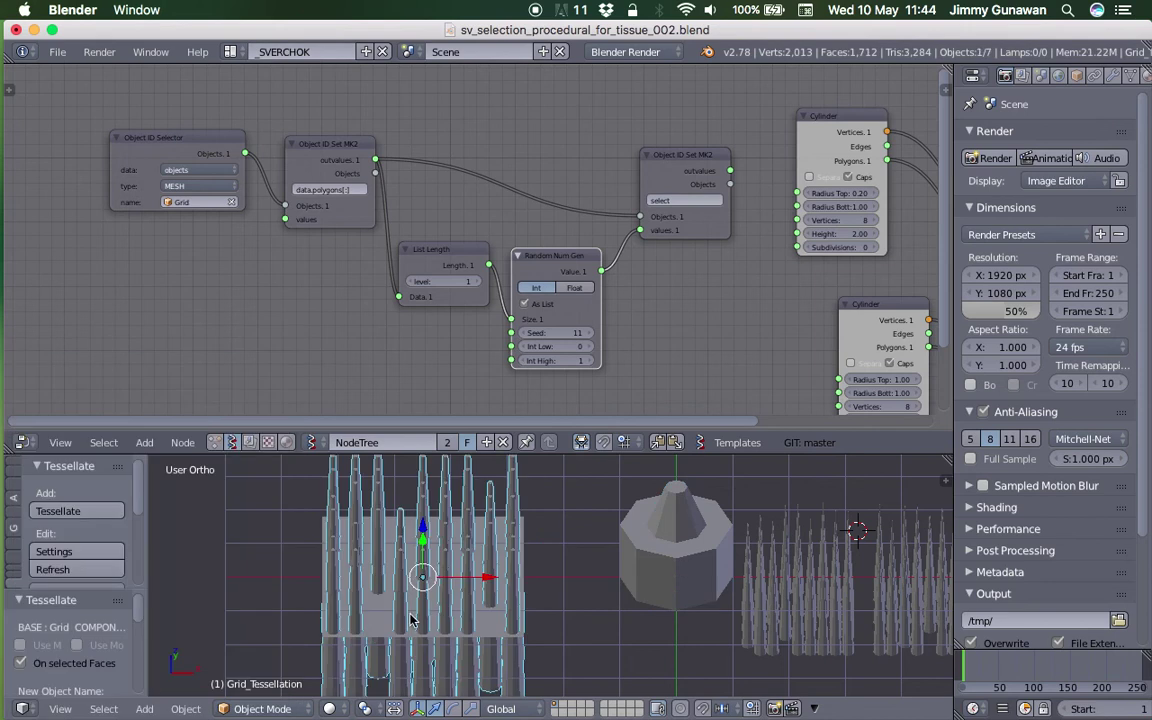
{"action": "mouse_move", "coordinate": [499, 584]}
{"action": "middle_mouse_down"}
{"action": "mouse_move", "coordinate": [455, 527]}
{"action": "mouse_move", "coordinate": [497, 560]}
{"action": "middle_mouse_up"}
{"action": "scroll", "coordinate": [130, 550], "scroll_direction": "down", "scroll_amount": 3}
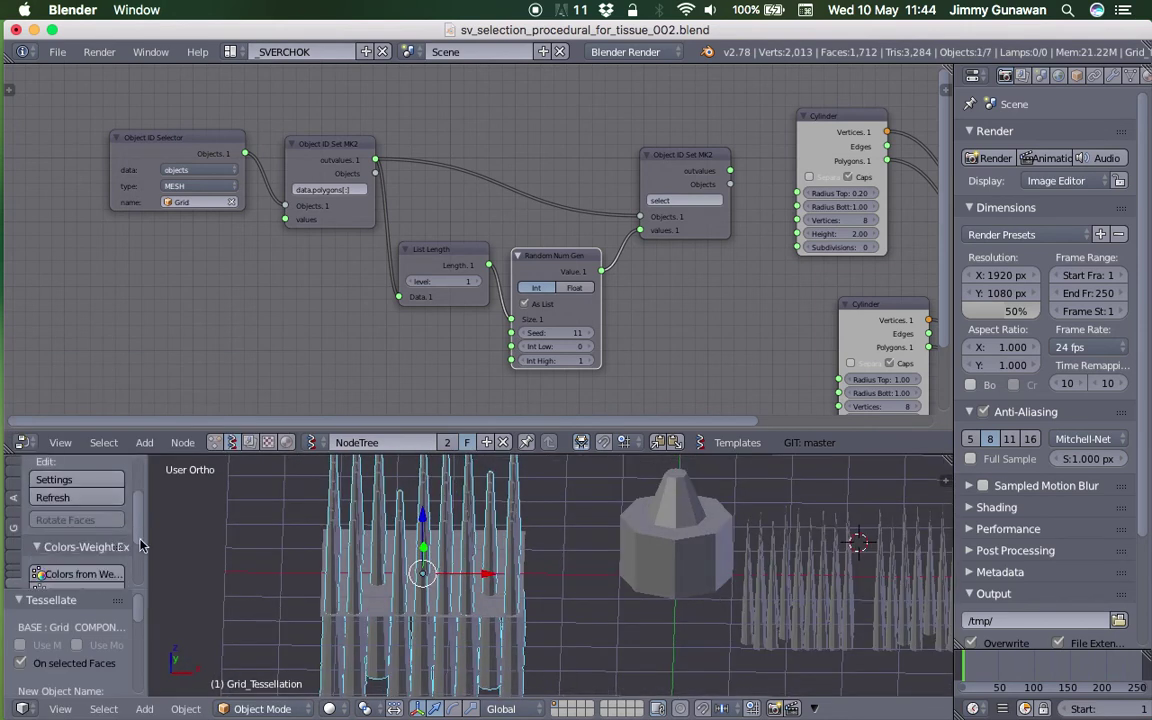
- Select the Beta_0 cylinder as the component with the Grid as the active base object
{"action": "middle_click_drag", "start_coordinate": [325, 497], "coordinate": [650, 575]}
{"action": "right_click", "coordinate": [640, 582]}
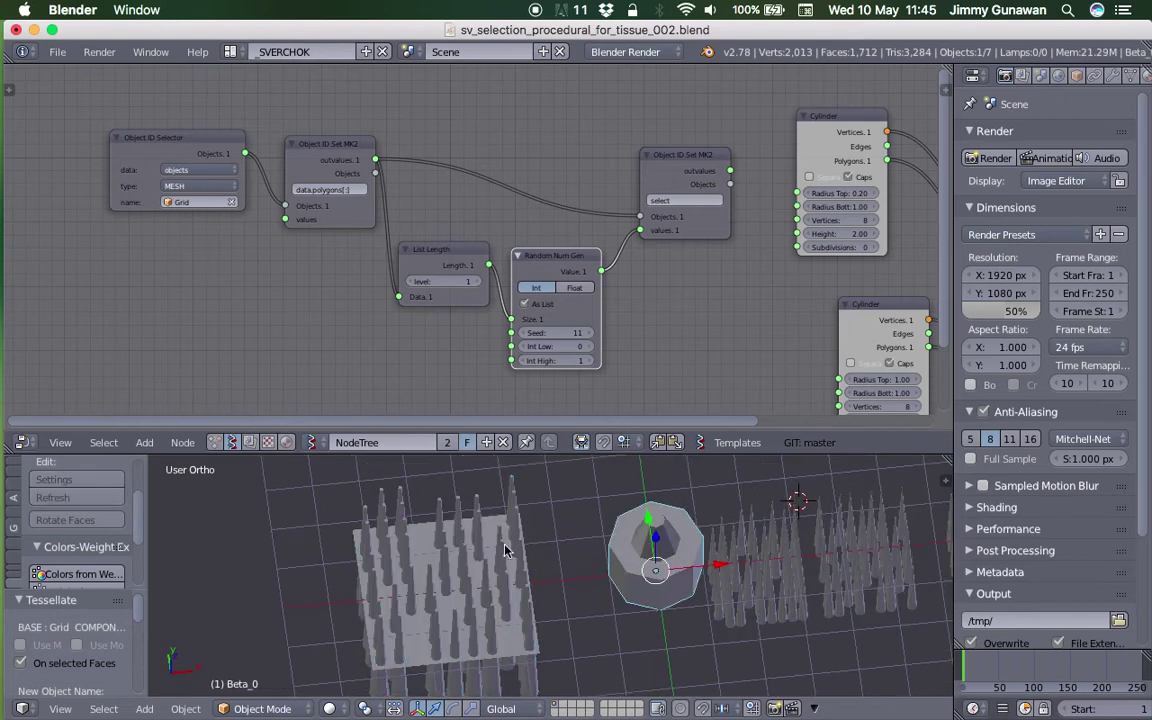
{"action": "right_click", "coordinate": [428, 538]}
- Add a Logic functions node below the Object ID Set node that writes the select property
{"action": "middle_click_drag", "start_coordinate": [561, 274], "coordinate": [501, 245]}
{"action": "key", "text": "shift+a"}
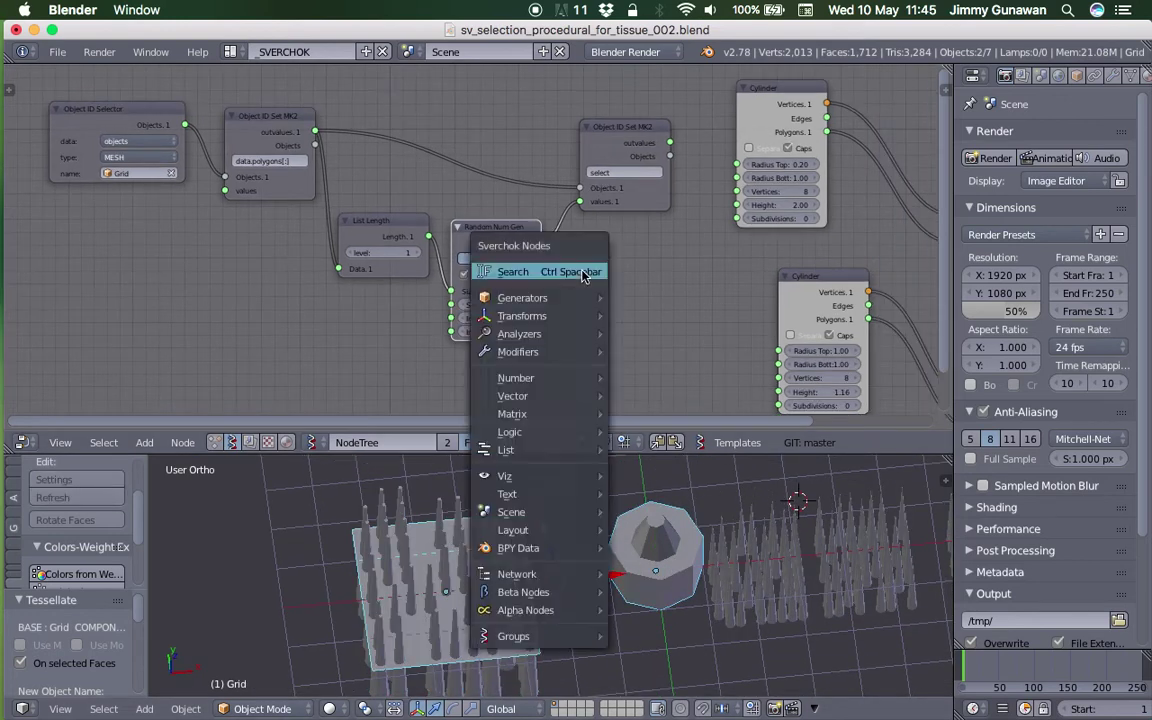
{"action": "left_click", "coordinate": [588, 271]}
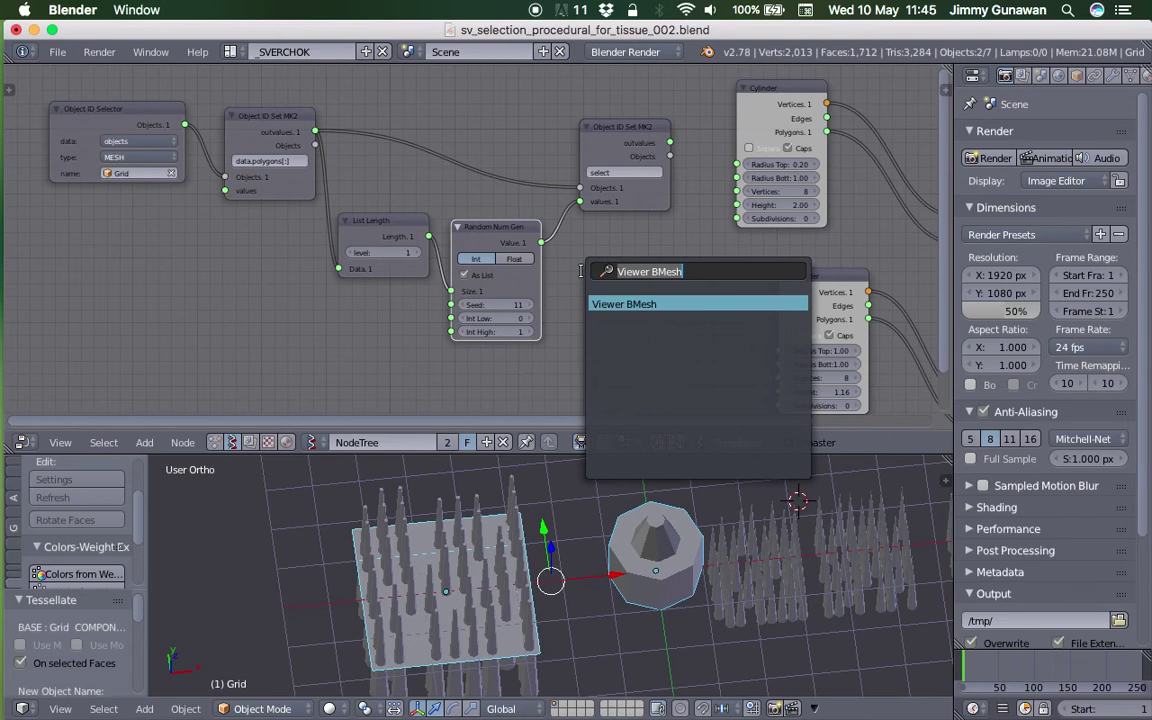
{"action": "type", "text": "logi"}
{"action": "key", "text": "Return"}
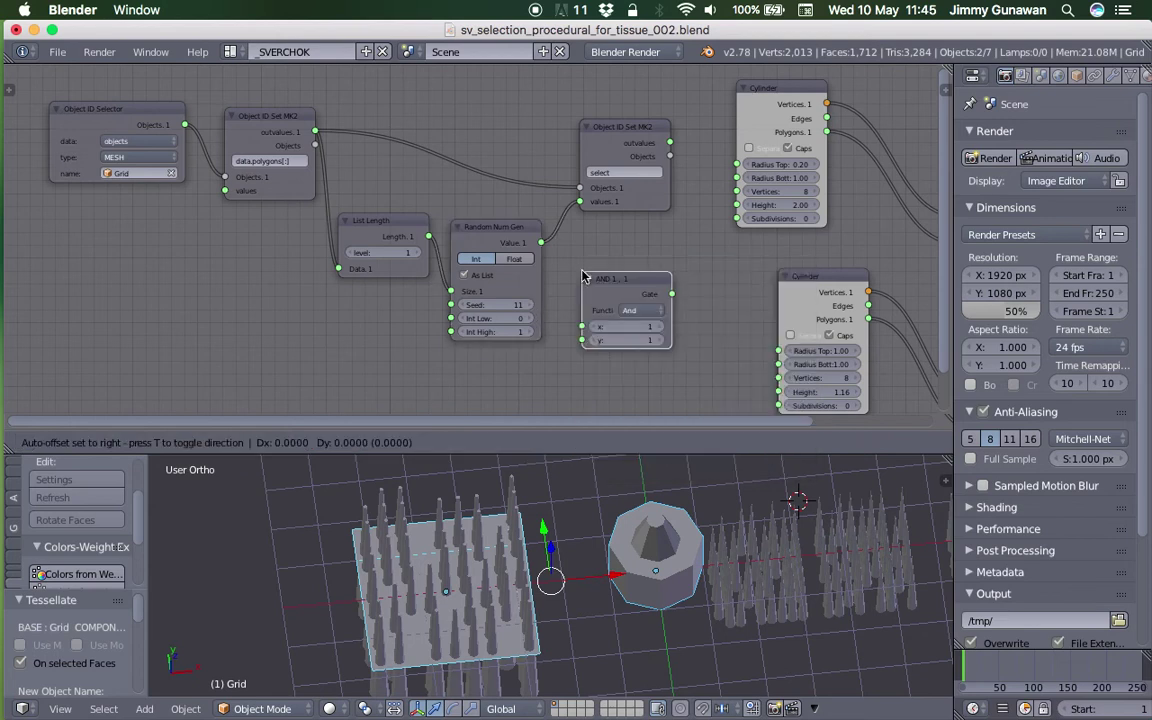
{"action": "left_click", "coordinate": [583, 276]}
- Set the logic node's function to Not and route the random values through it into the select node's values input
{"action": "scroll", "coordinate": [583, 276], "scroll_direction": "up", "scroll_amount": 2}
{"action": "left_click", "coordinate": [700, 336]}
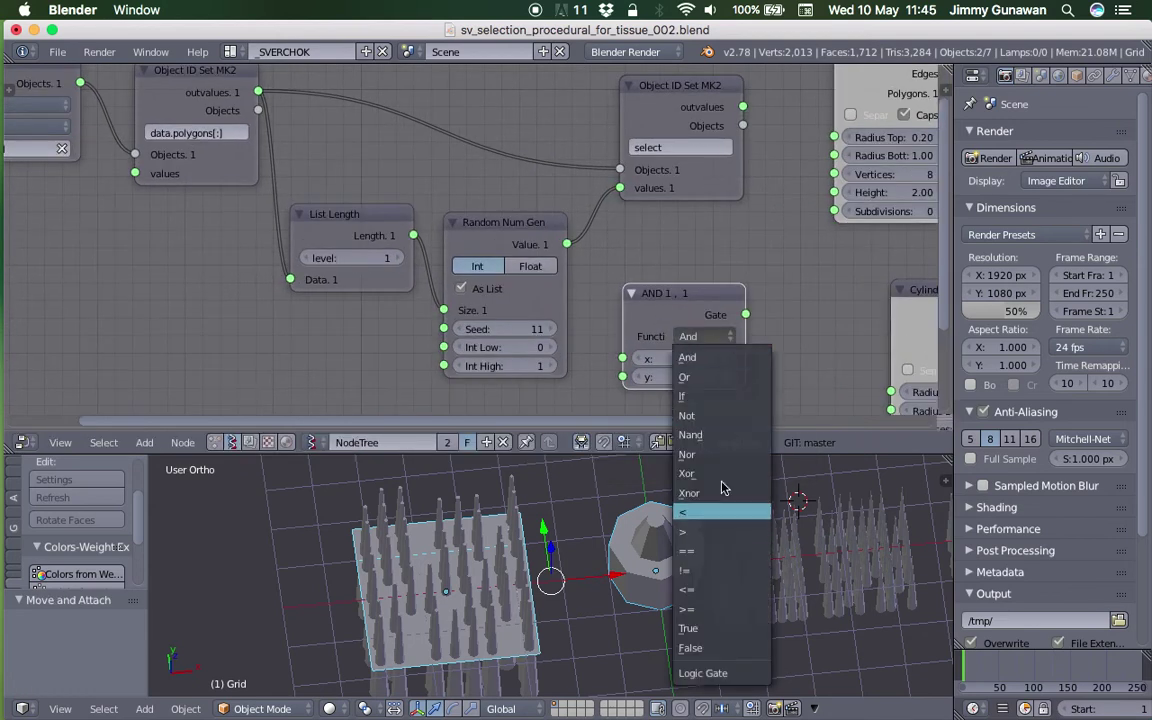
{"action": "left_click", "coordinate": [721, 414]}
{"action": "left_click_drag", "start_coordinate": [662, 291], "coordinate": [643, 249]}
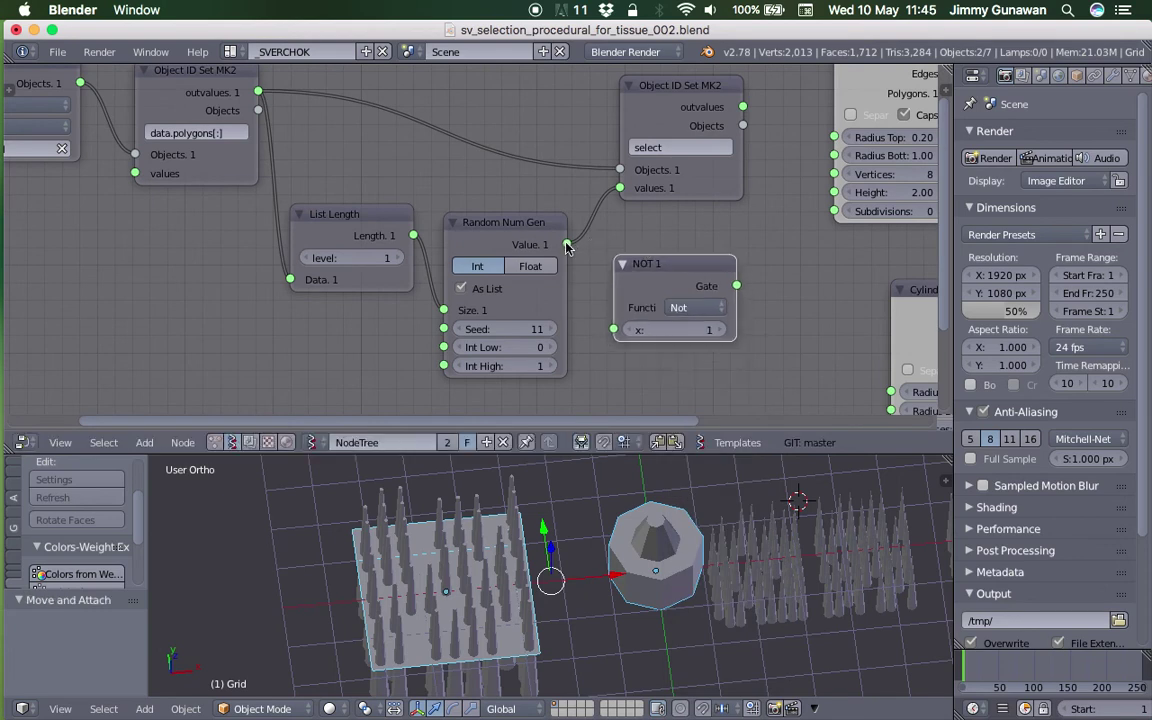
{"action": "left_click_drag", "start_coordinate": [566, 246], "coordinate": [614, 329]}
{"action": "left_click_drag", "start_coordinate": [737, 285], "coordinate": [620, 188]}
- Tessellate the Beta_0 cylinder onto the Grid's inverted face selection with the default settings
{"action": "middle_click_drag", "start_coordinate": [586, 486], "coordinate": [623, 562]}
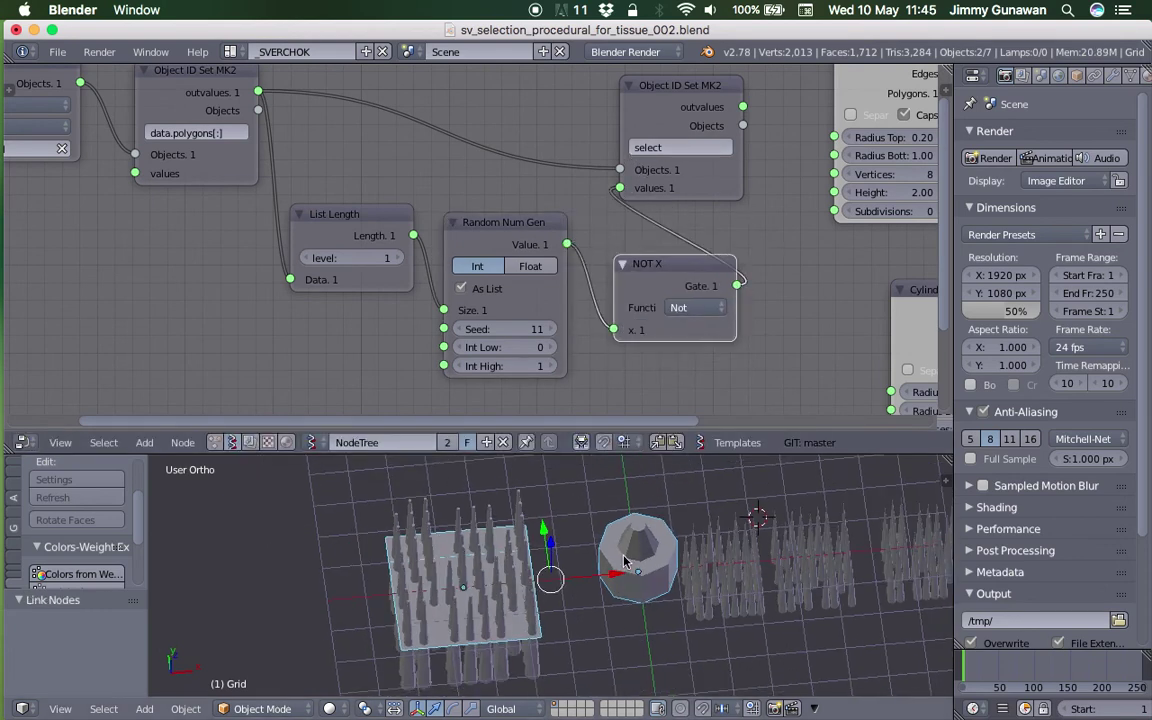
{"action": "right_click", "coordinate": [624, 562]}
{"action": "right_click", "coordinate": [445, 541], "text": "shift"}
{"action": "scroll", "coordinate": [80, 474], "scroll_direction": "up", "scroll_amount": 3}
{"action": "left_click", "coordinate": [82, 462]}
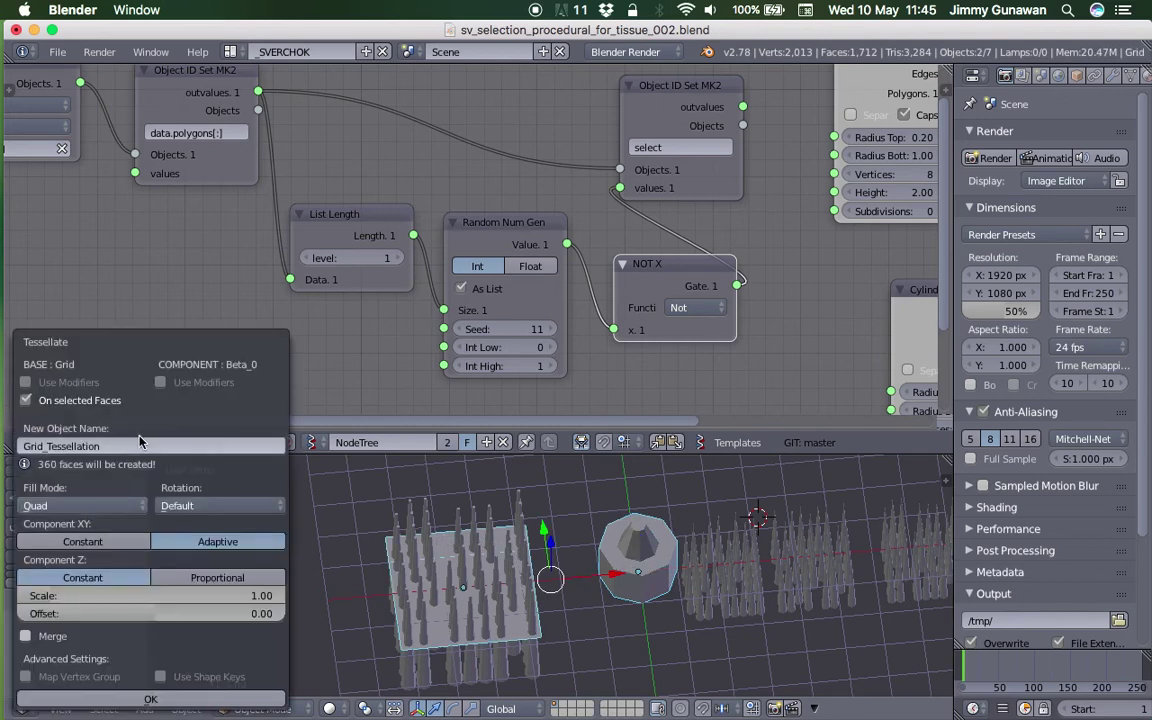
{"action": "left_click", "coordinate": [143, 697]}
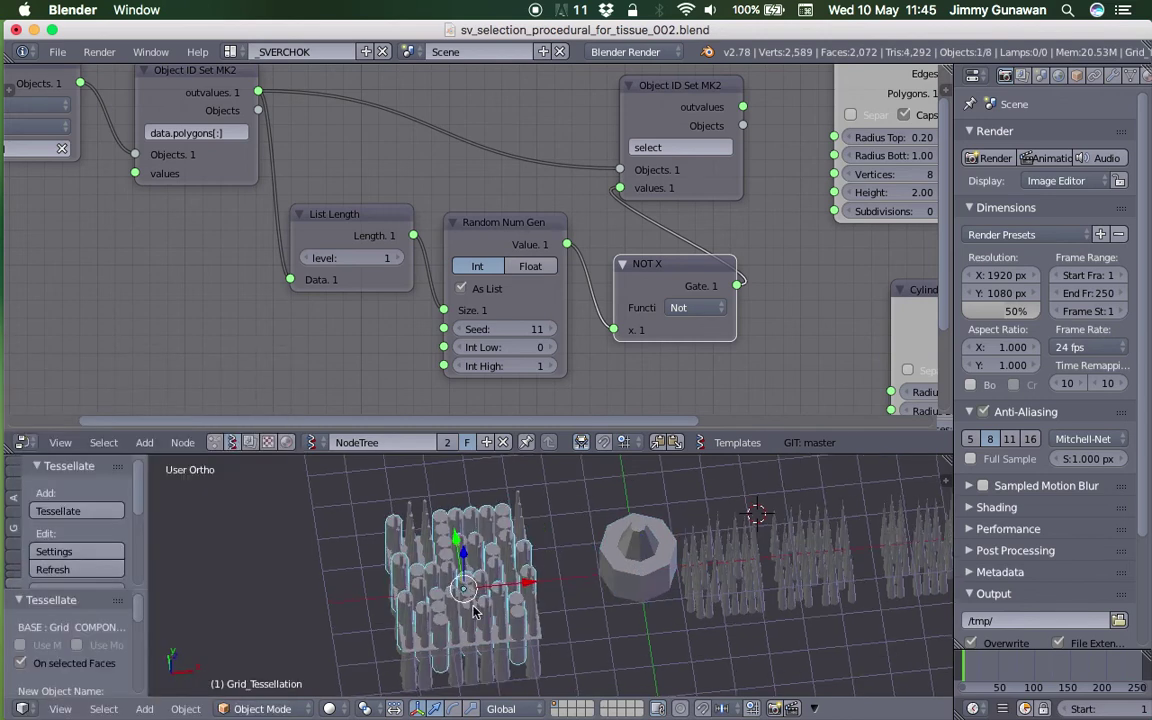
{"action": "scroll", "coordinate": [500, 600], "scroll_direction": "up", "scroll_amount": 4}
{"action": "middle_click_drag", "start_coordinate": [502, 604], "coordinate": [504, 510]}
{"action": "scroll", "coordinate": [553, 530], "scroll_direction": "down", "scroll_amount": 2}
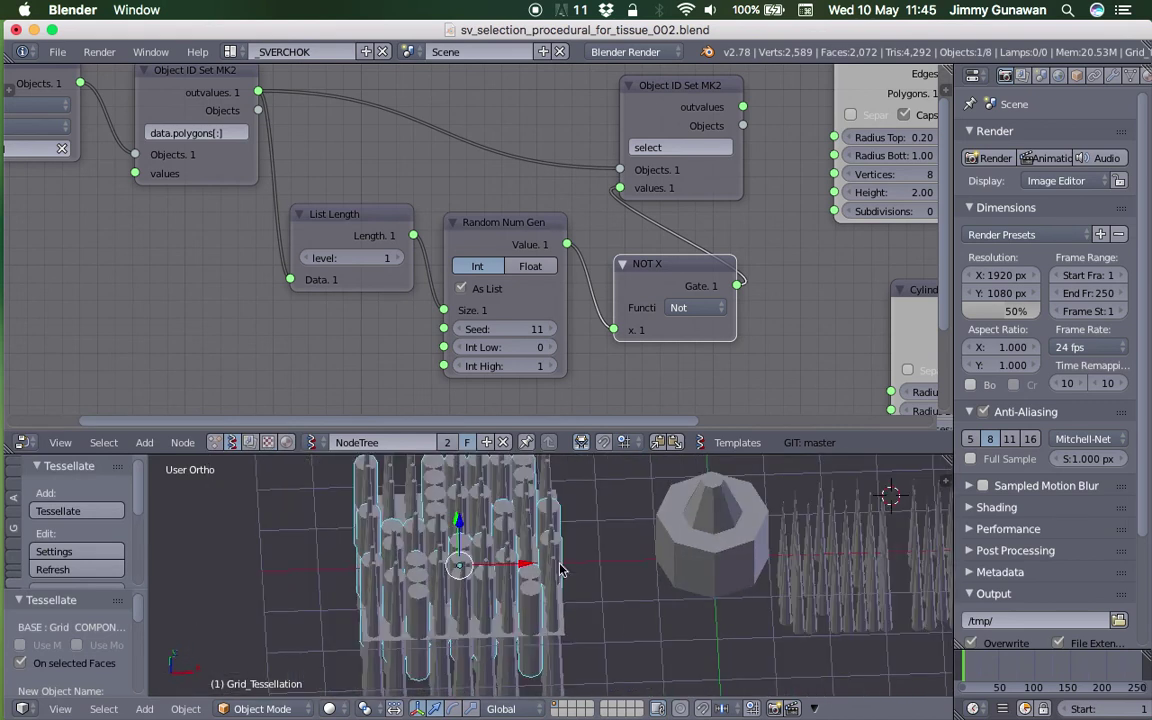
- Move both tessellated objects together along the negative X axis, clear of the Grid, and deselect everything
{"action": "right_click", "coordinate": [559, 565]}
{"action": "right_click", "coordinate": [434, 498], "text": "shift"}
{"action": "scroll", "coordinate": [550, 568], "scroll_direction": "down", "scroll_amount": 2}
{"action": "left_click_drag", "start_coordinate": [548, 566], "coordinate": [373, 566]}
{"action": "scroll", "coordinate": [400, 566], "scroll_direction": "up", "scroll_amount": 3}
{"action": "middle_click_drag", "start_coordinate": [550, 568], "coordinate": [491, 632]}
{"action": "key", "text": "a"}
{"action": "scroll", "coordinate": [617, 599], "scroll_direction": "down", "scroll_amount": 2}
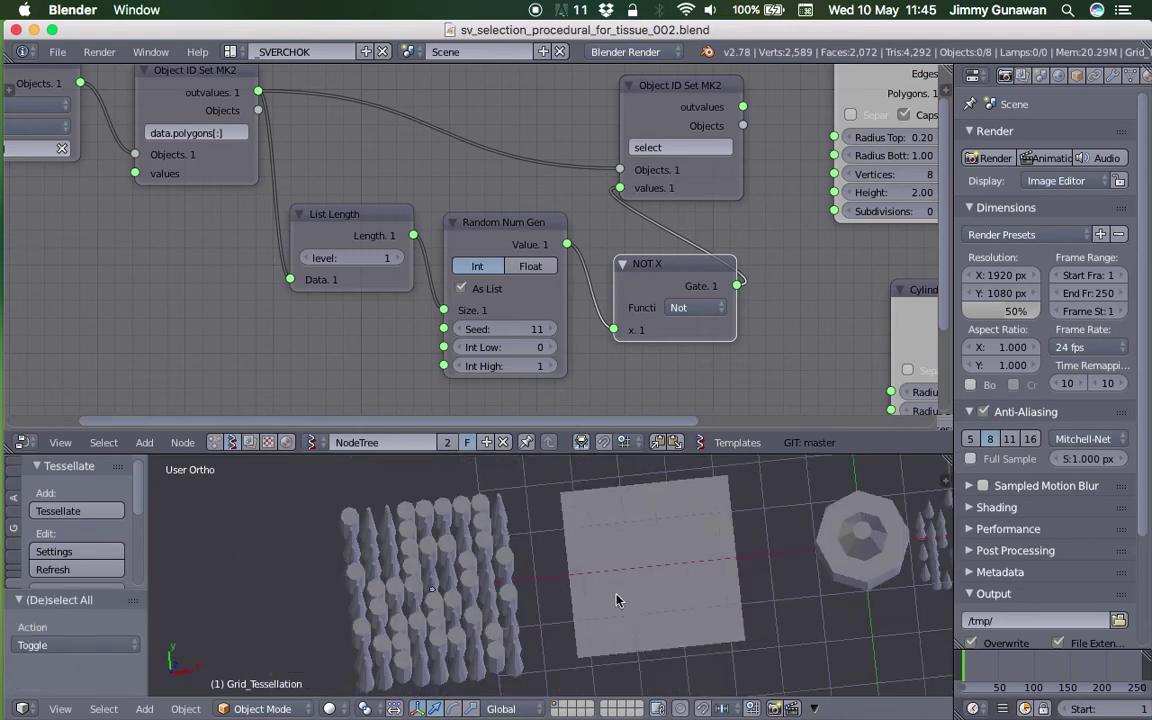
{"action": "middle_click_drag", "start_coordinate": [617, 599], "coordinate": [568, 605], "text": "shift"}
- Reposition the Random Num Gen and List Length nodes and save over sv_selection_procedural_for_tissue_002.blend
{"action": "scroll", "coordinate": [365, 260], "scroll_direction": "down", "scroll_amount": 2}
{"action": "middle_click_drag", "start_coordinate": [514, 252], "coordinate": [527, 270]}
{"action": "left_click_drag", "start_coordinate": [517, 252], "coordinate": [499, 221]}
{"action": "left_click_drag", "start_coordinate": [372, 243], "coordinate": [357, 239]}
{"action": "key", "text": "ctrl+s"}
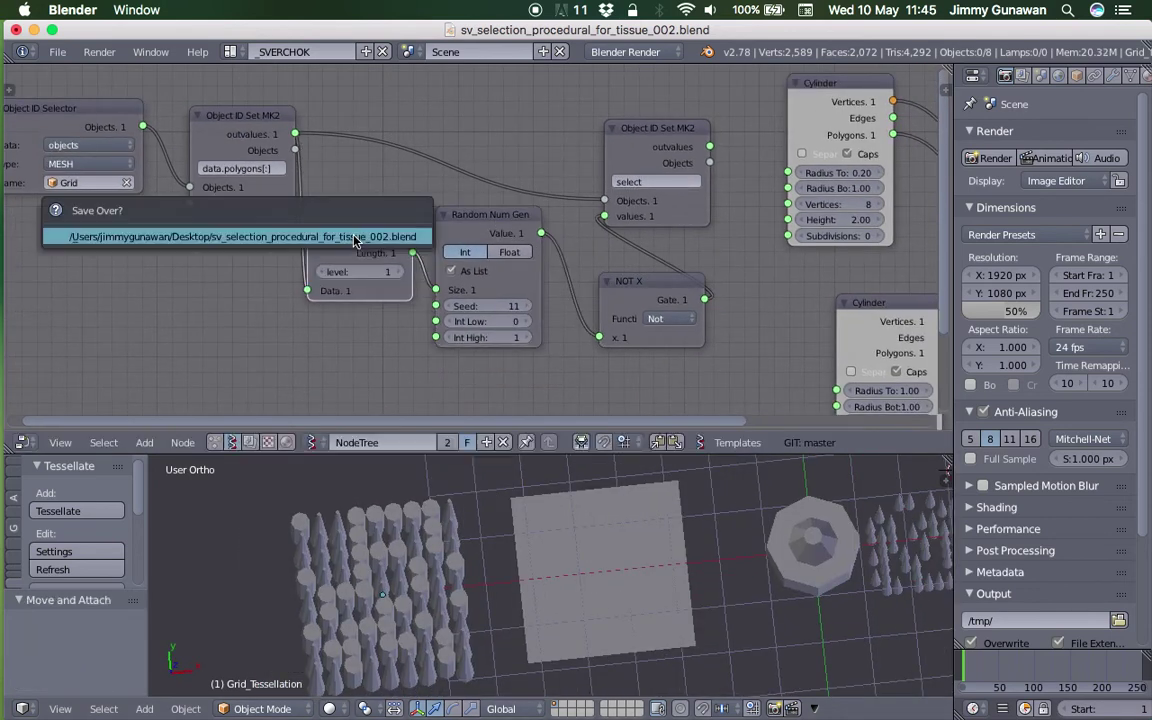
{"action": "left_click", "coordinate": [357, 239]}
- Cut the link between the Not node's output and the select node's values input
{"action": "left_click_drag", "start_coordinate": [617, 231], "coordinate": [590, 264], "text": "ctrl"}
{"action": "scroll", "coordinate": [543, 321], "scroll_direction": "down", "scroll_amount": 2}
{"action": "key", "text": "ctrl+s"}
{"action": "key", "text": "shift+a"}
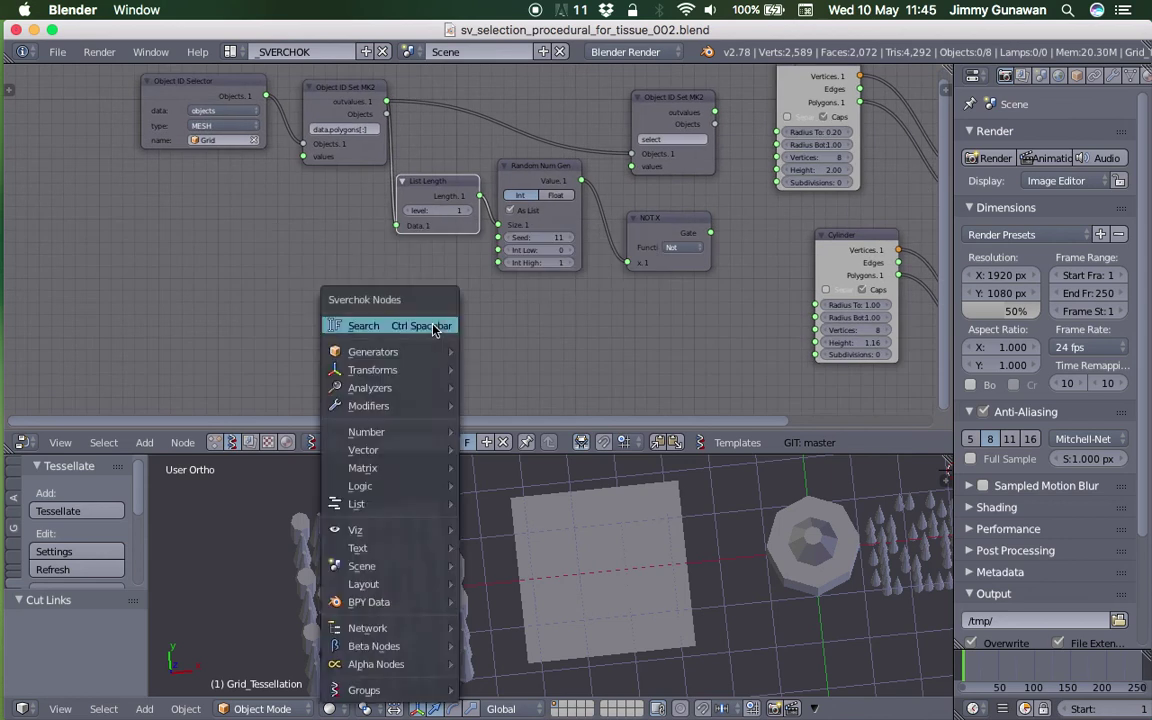
{"action": "left_click", "coordinate": [431, 325]}
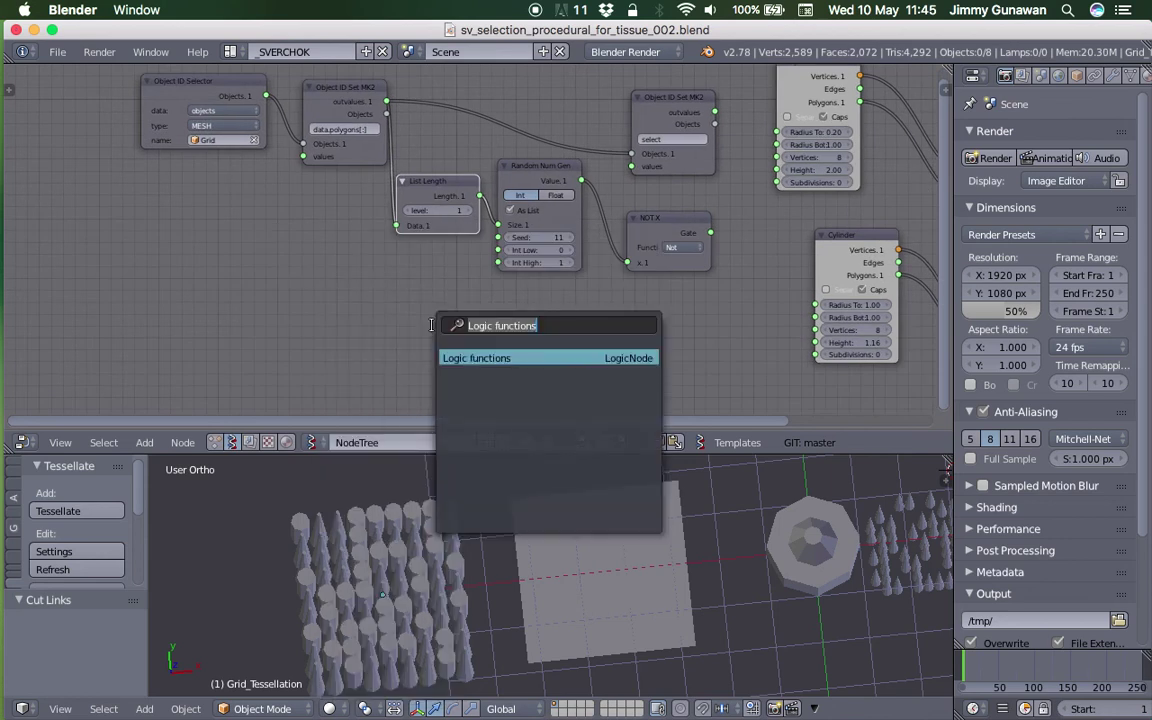
{"action": "type", "text": "range"}
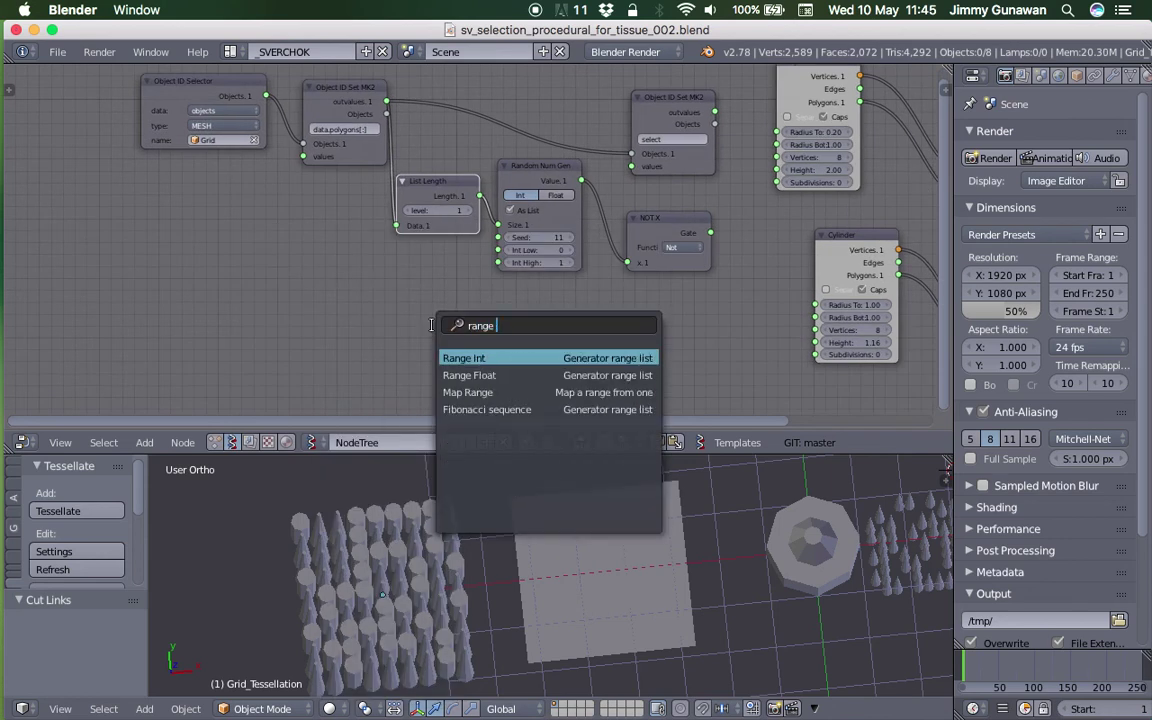
{"action": "type", "text": " i"}
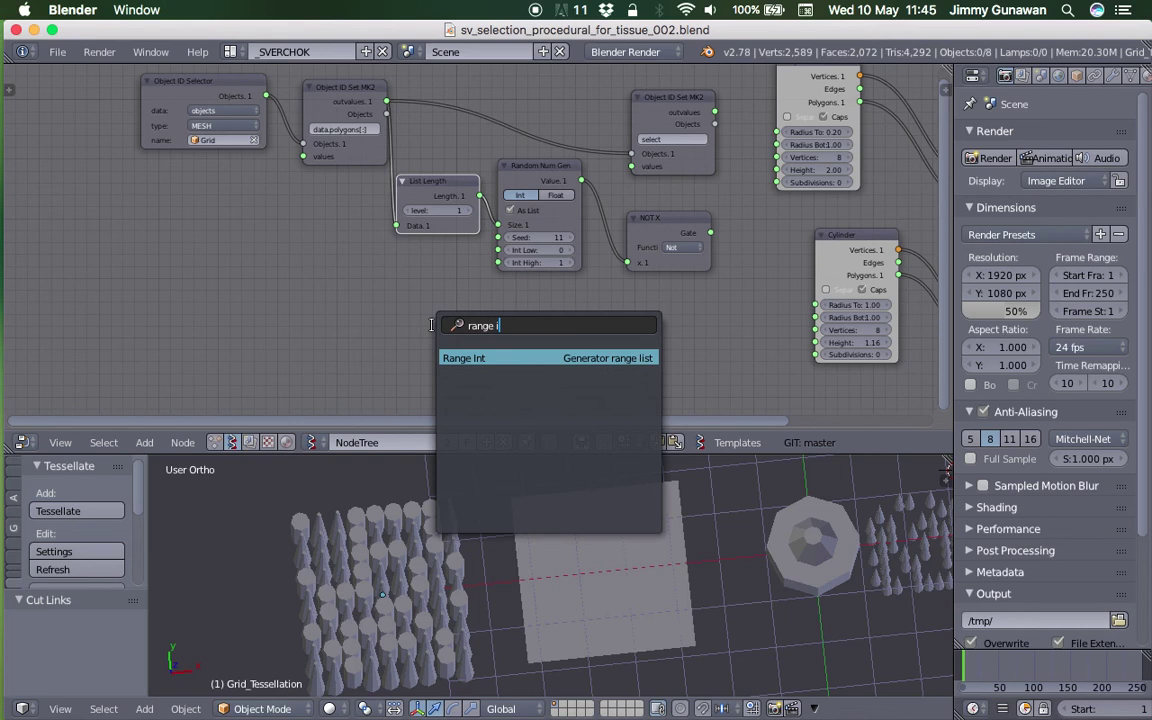
{"action": "key", "text": "BackSpace"}
{"action": "key", "text": "Return"}
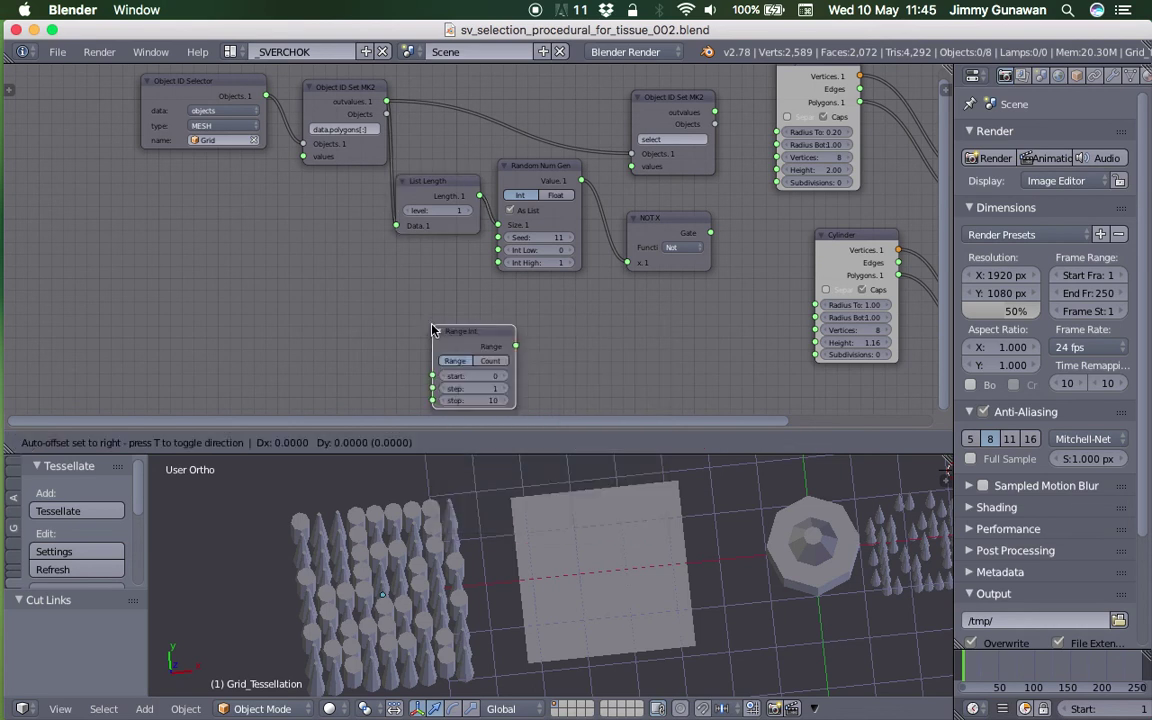
{"action": "left_click", "coordinate": [426, 282]}
{"action": "scroll", "coordinate": [418, 285], "scroll_direction": "up", "scroll_amount": 1}
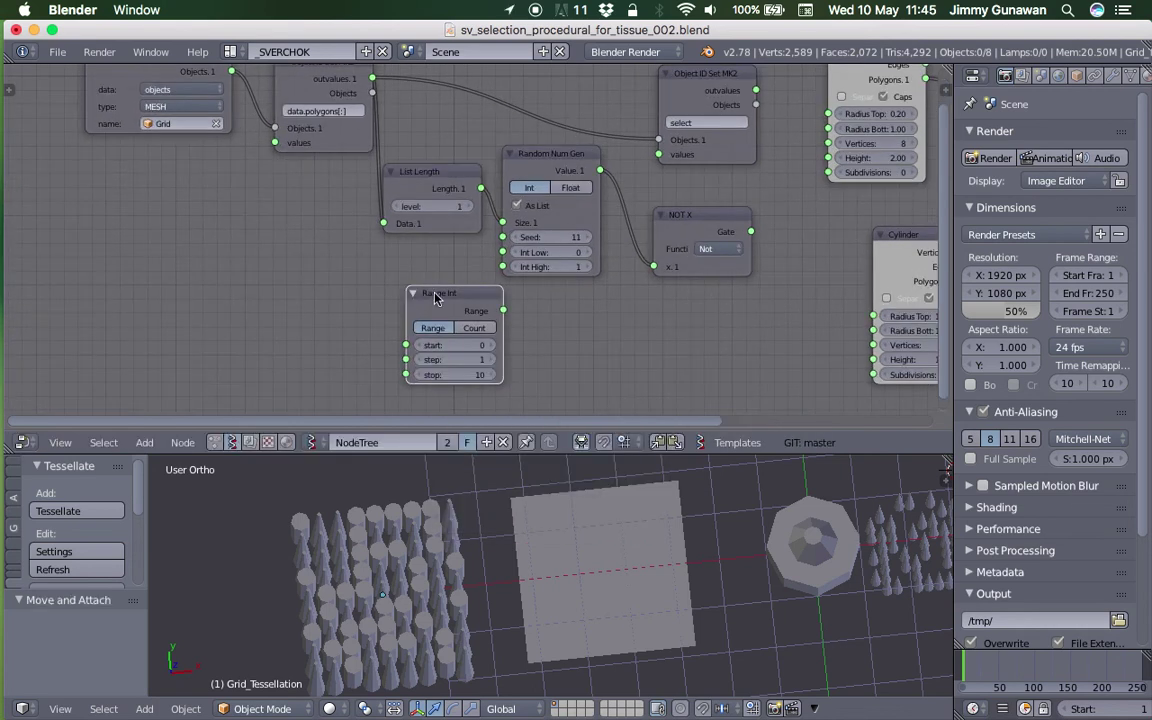
{"action": "key", "text": "x"}
- Add a Range Float node below the Random Num Gen node
{"action": "key", "text": "space"}
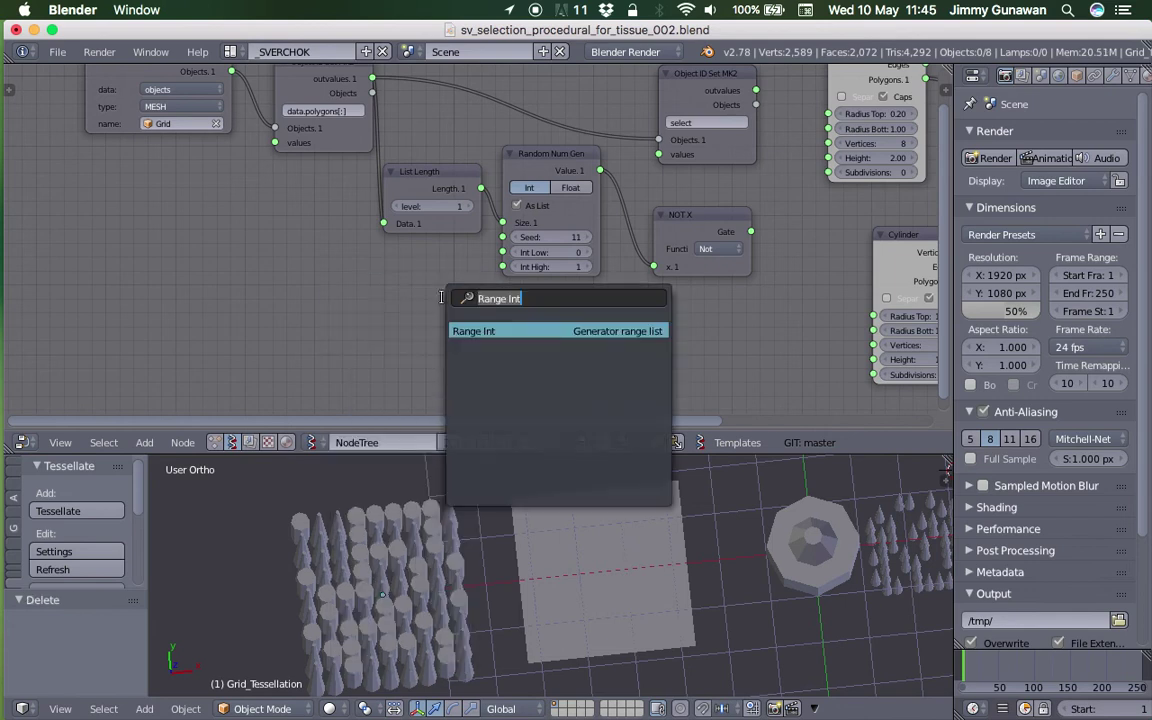
{"action": "type", "text": "rang"}
{"action": "key", "text": "Down"}
{"action": "key", "text": "Return"}
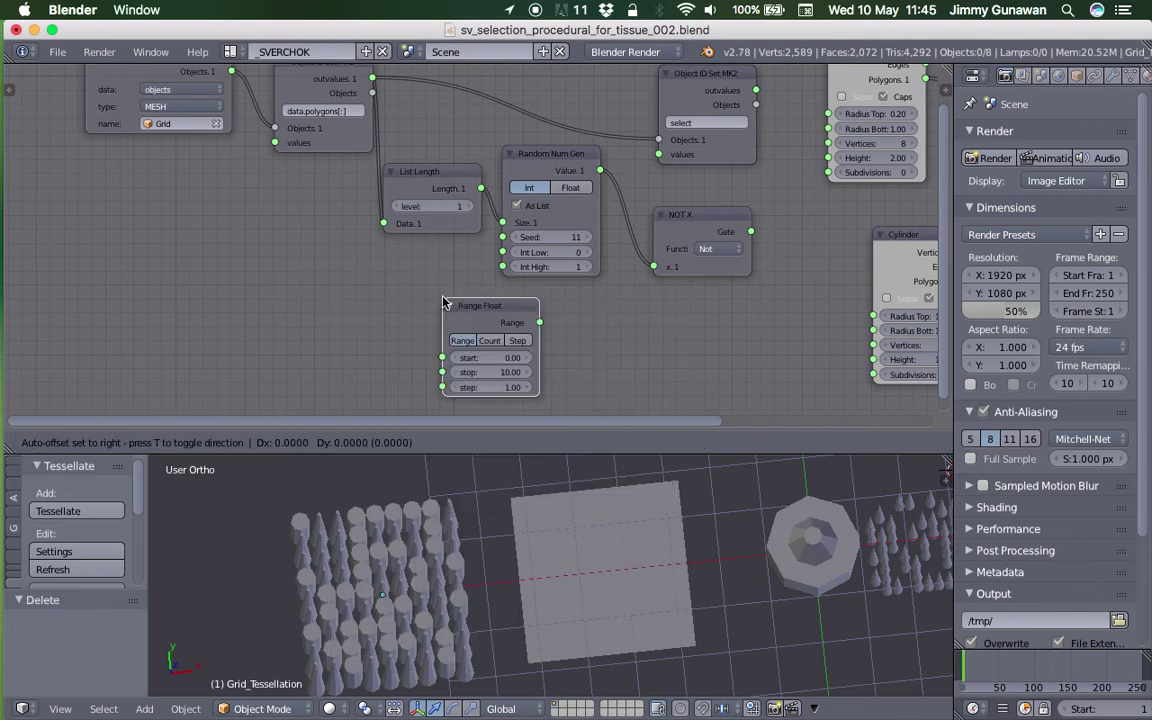
{"action": "left_click", "coordinate": [450, 302]}
- Set the Range Float node to Count mode, feed its count from the List Length output, and save the file
{"action": "left_click_drag", "start_coordinate": [436, 204], "coordinate": [412, 356]}
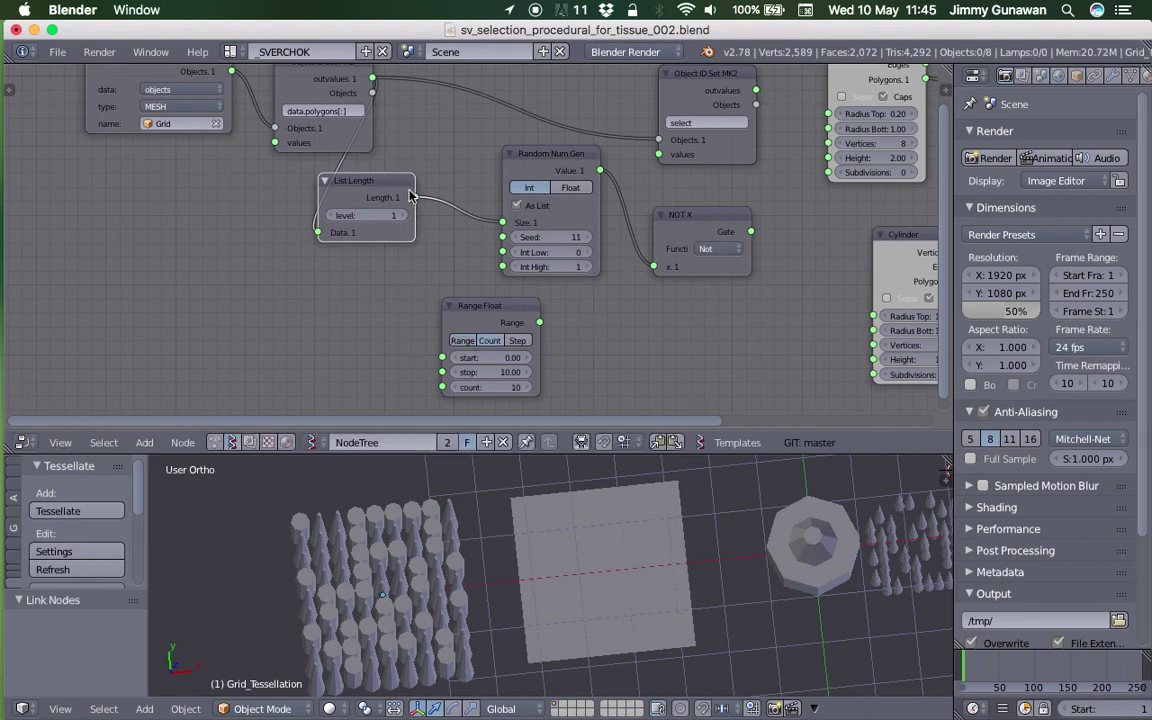
{"action": "left_click_drag", "start_coordinate": [413, 197], "coordinate": [442, 387]}
{"action": "left_click_drag", "start_coordinate": [474, 320], "coordinate": [376, 313]}
{"action": "key", "text": "ctrl+s"}
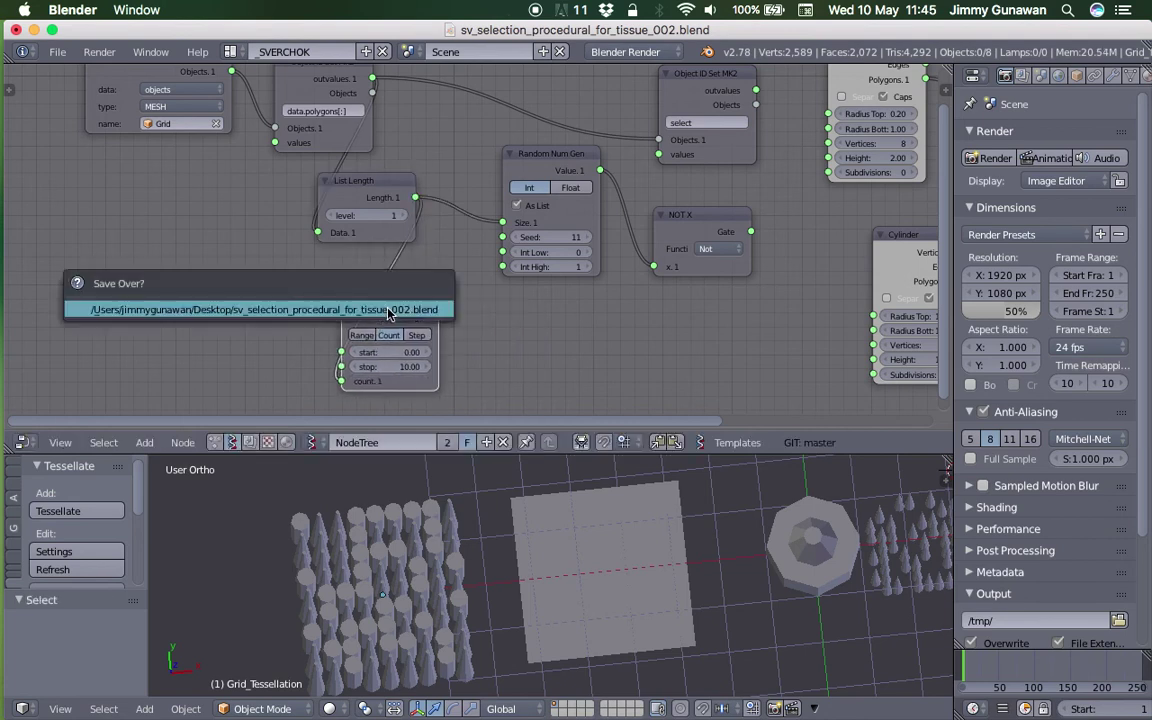
{"action": "left_click", "coordinate": [388, 313]}
{"action": "key", "text": "alt+space"}
{"action": "type", "text": "mo"}
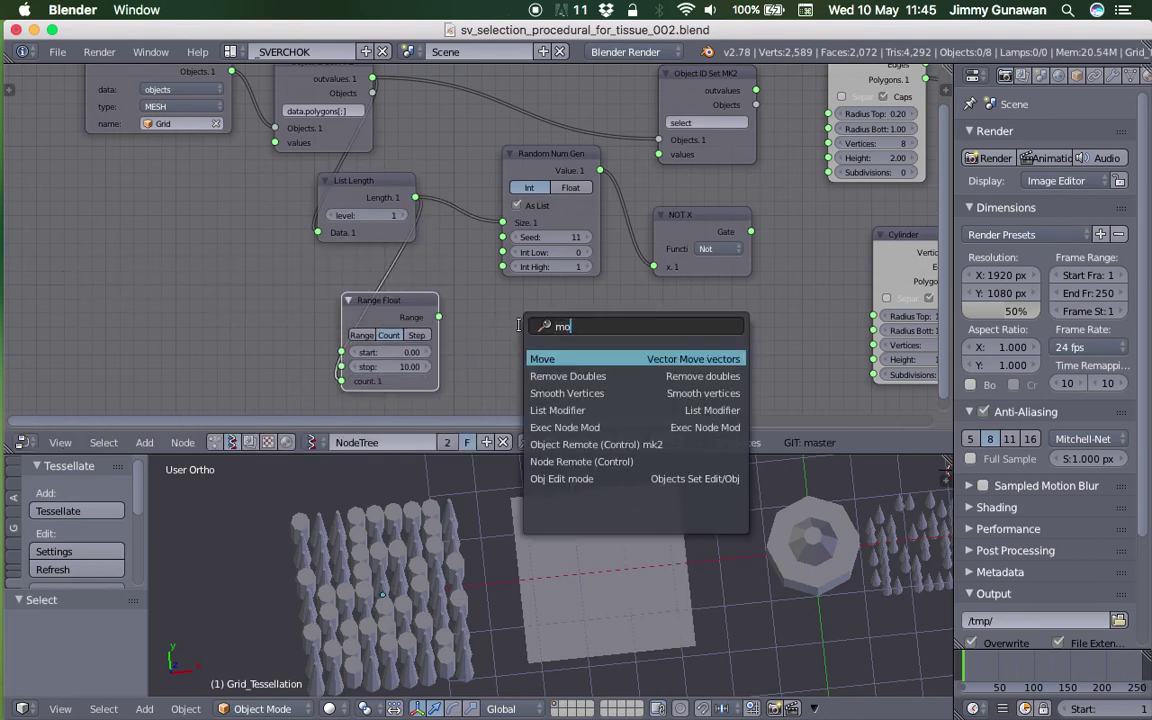
{"action": "key", "text": "Escape"}
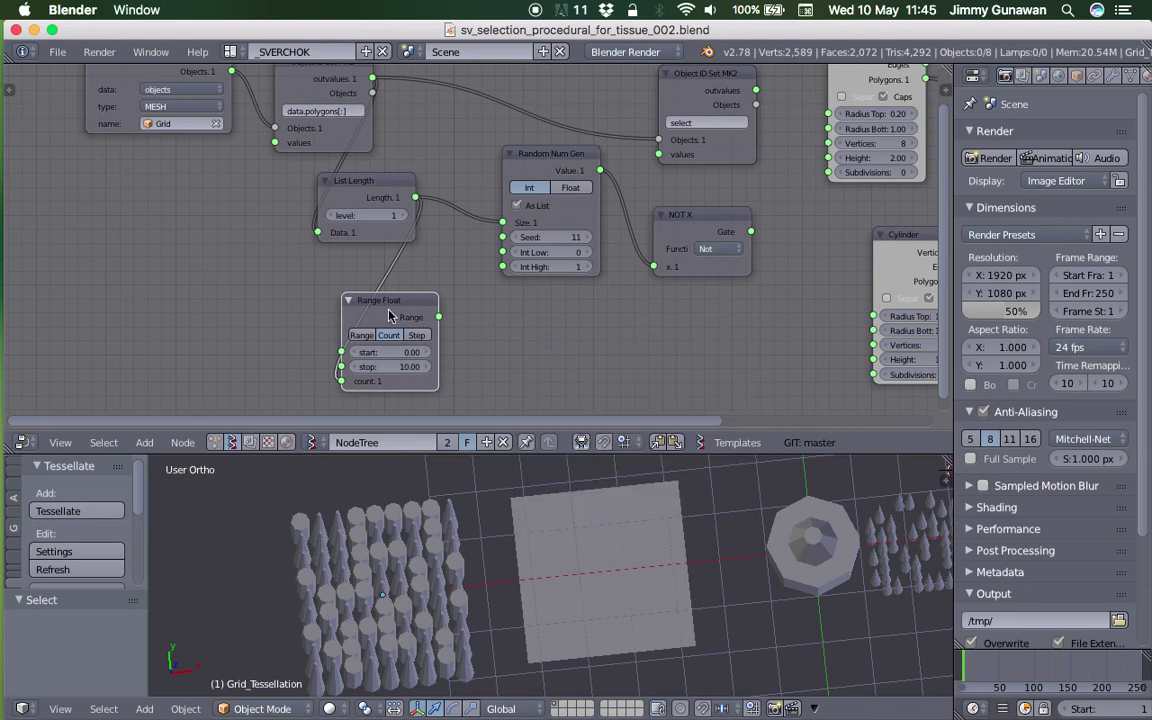
- Switch the Range Float node to Step mode and place it under the List Length node
{"action": "left_click_drag", "start_coordinate": [394, 304], "coordinate": [471, 314]}
{"action": "middle_click_drag", "start_coordinate": [461, 333], "coordinate": [468, 325]}
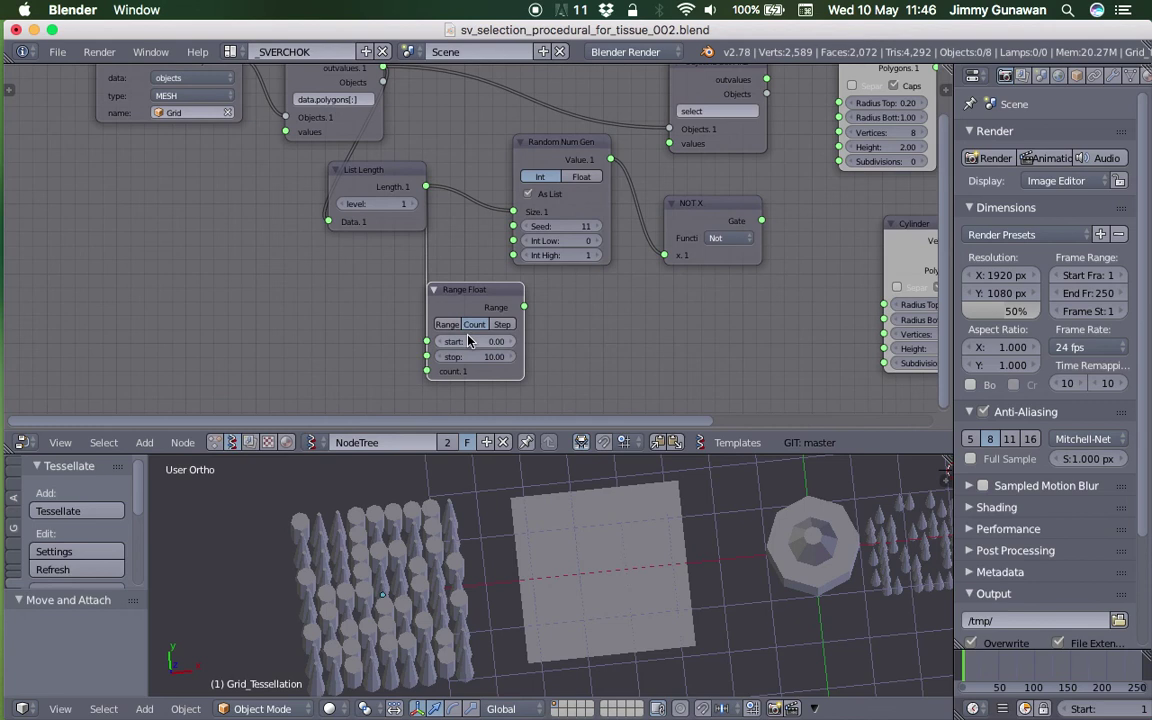
{"action": "left_click", "coordinate": [454, 326]}
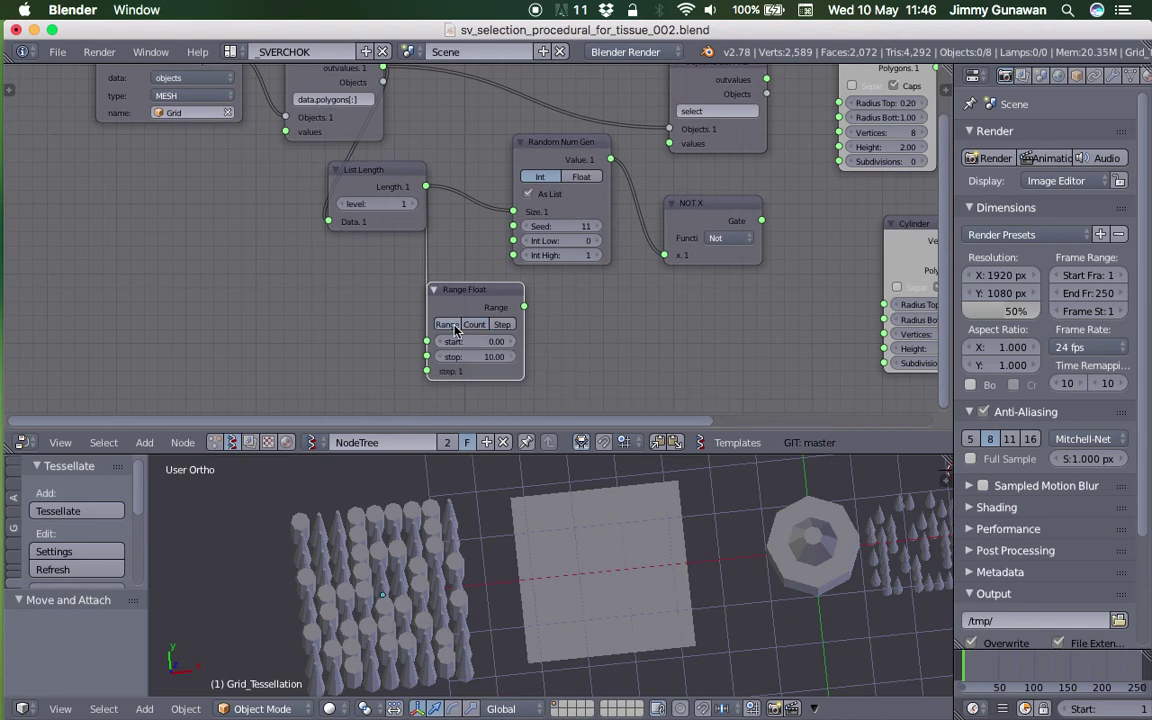
{"action": "key", "text": "ctrl+s"}
{"action": "left_click", "coordinate": [503, 342]}
{"action": "left_click_drag", "start_coordinate": [469, 303], "coordinate": [407, 300]}
- Add a Math MK2 node beside the Range Float node and set its function to modulo
{"action": "key", "text": "shift+a"}
{"action": "left_click", "coordinate": [527, 305]}
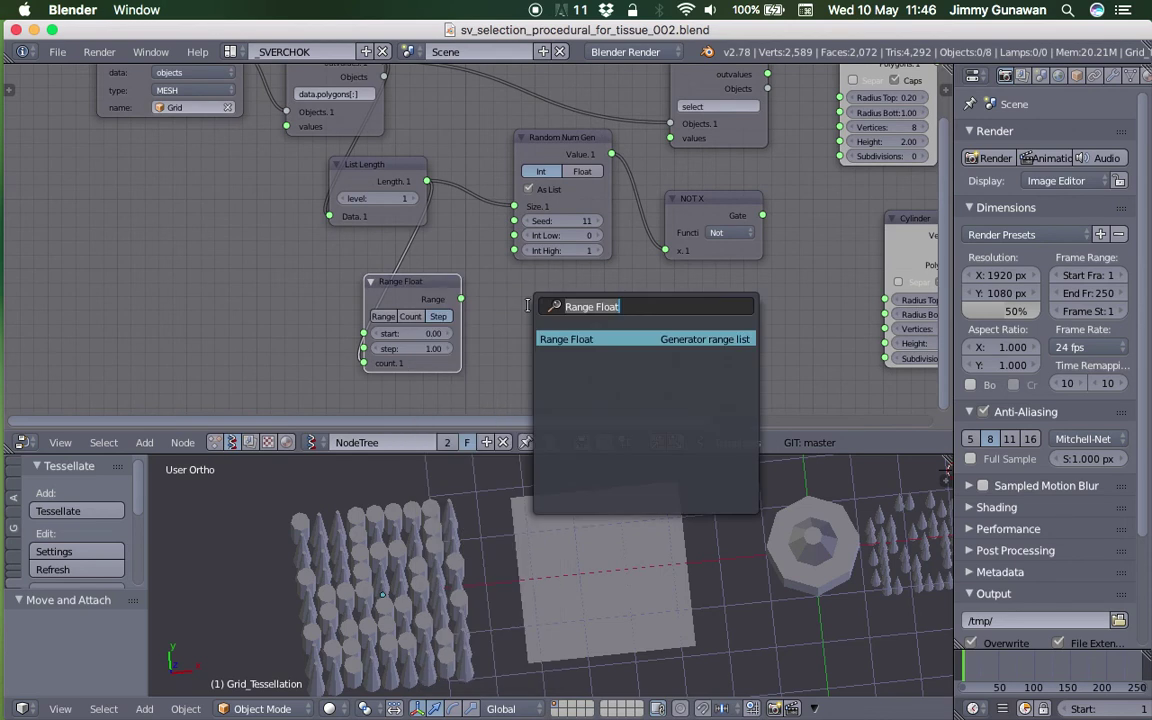
{"action": "type", "text": "mod"}
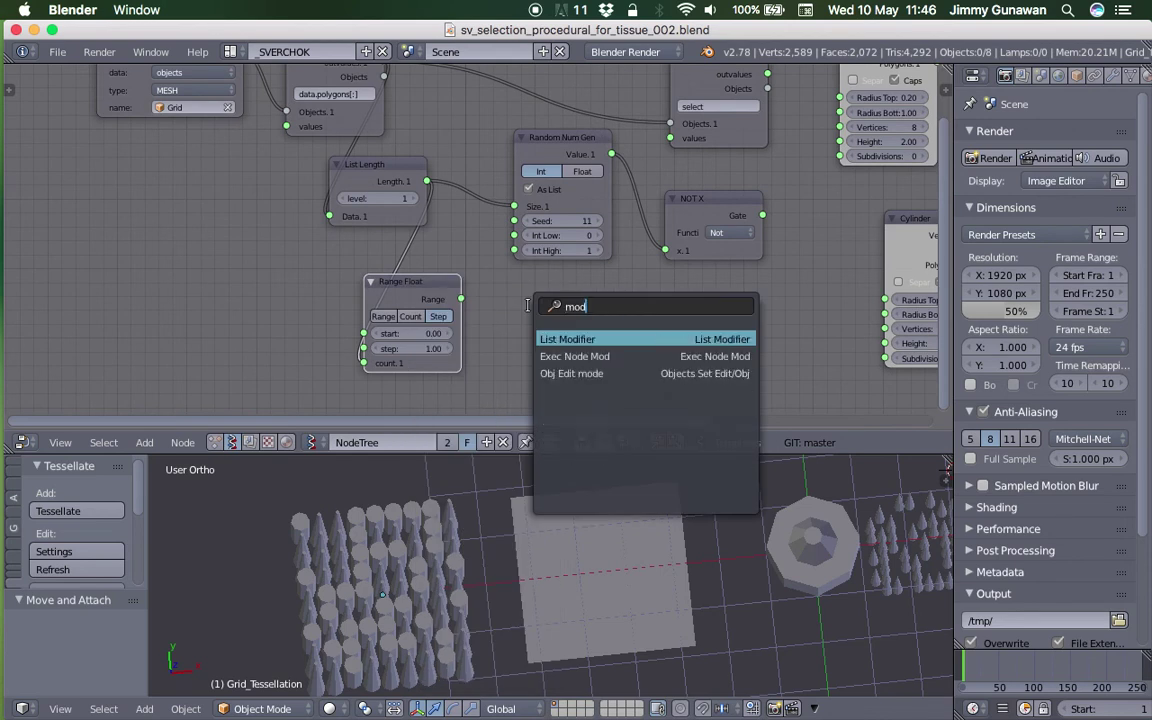
{"action": "type", "text": "math"}
{"action": "key", "text": "Down"}
{"action": "key", "text": "Down"}
{"action": "key", "text": "Up"}
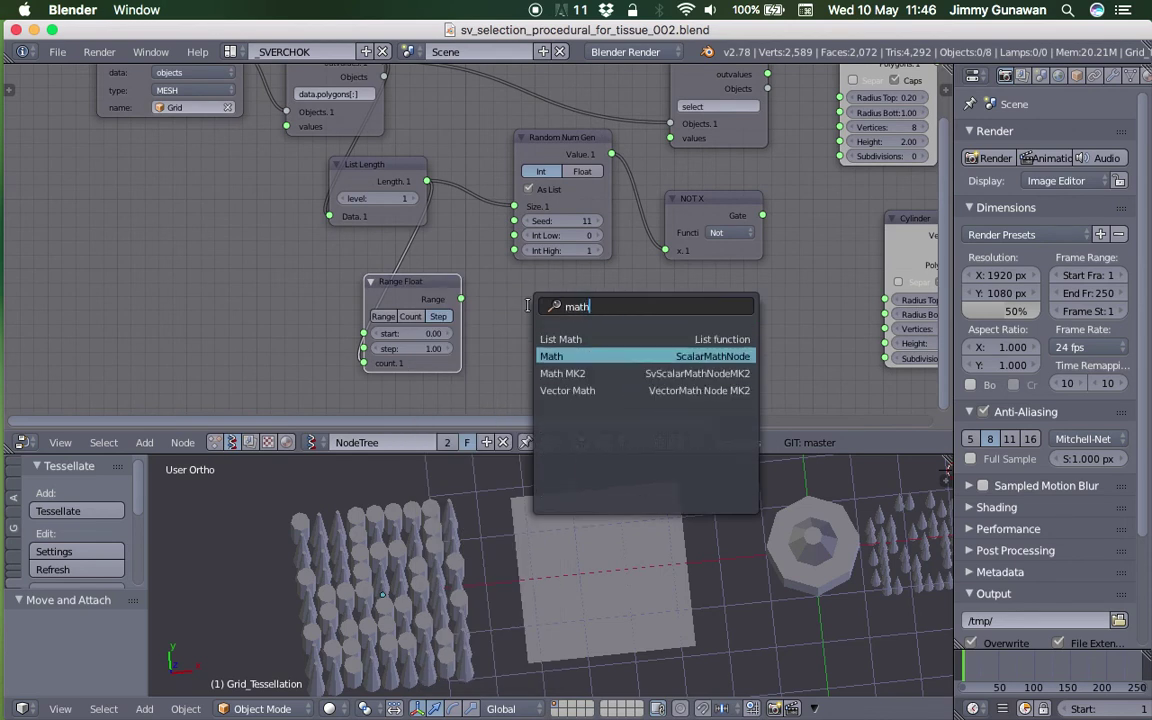
{"action": "key", "text": "Down"}
{"action": "key", "text": "Return"}
{"action": "left_click", "coordinate": [554, 346]}
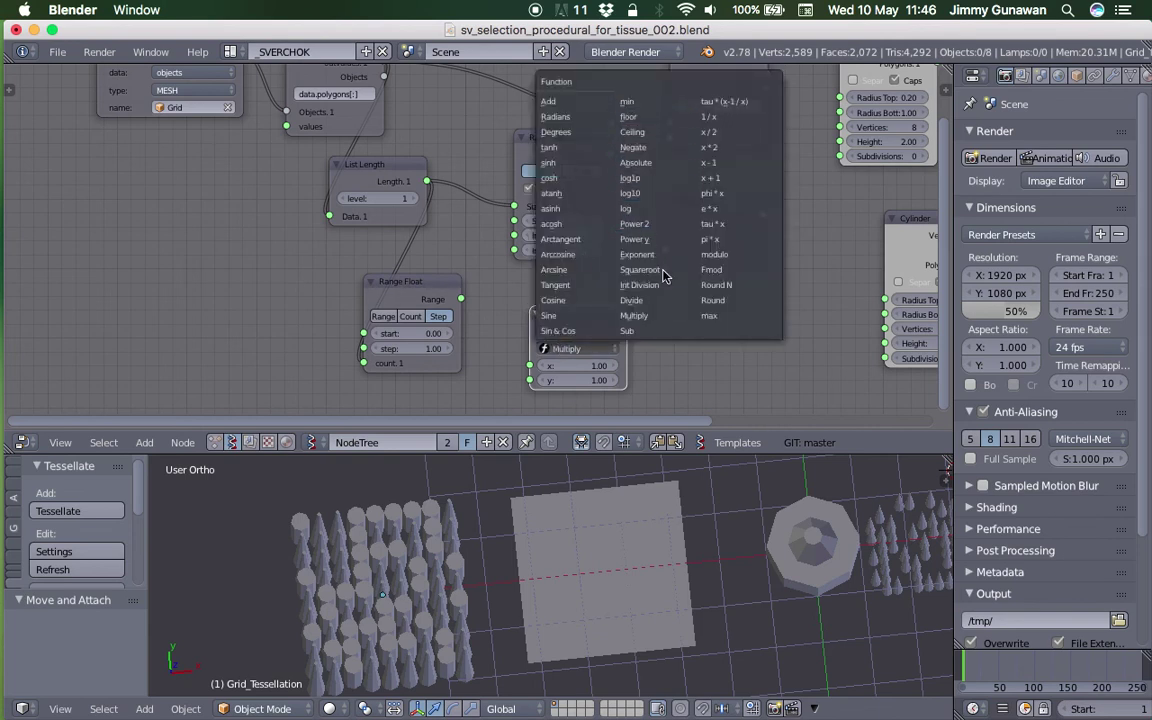
{"action": "left_click", "coordinate": [730, 254]}
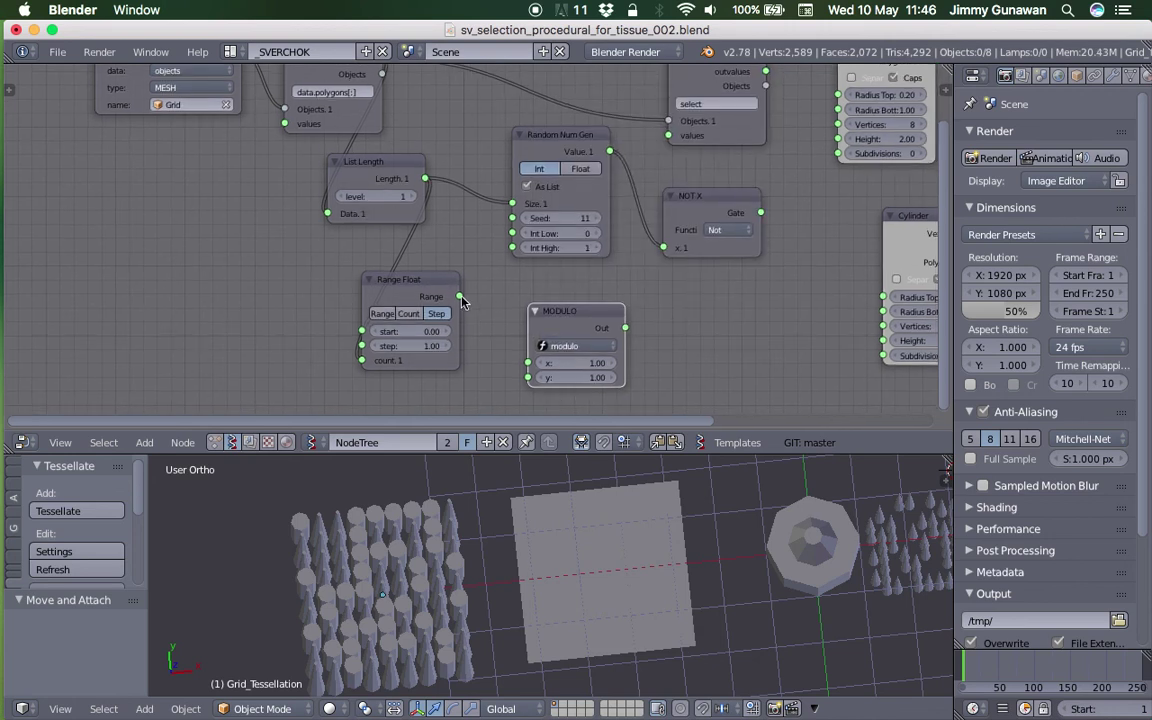
- Feed the Range Float output into the modulo node's x input and attach a Stethoscope MK2 node to the modulo output
{"action": "left_click_drag", "start_coordinate": [462, 299], "coordinate": [534, 366]}
{"action": "middle_click_drag", "start_coordinate": [719, 350], "coordinate": [627, 335]}
{"action": "key", "text": "alt+space"}
{"action": "type", "text": "ste"}
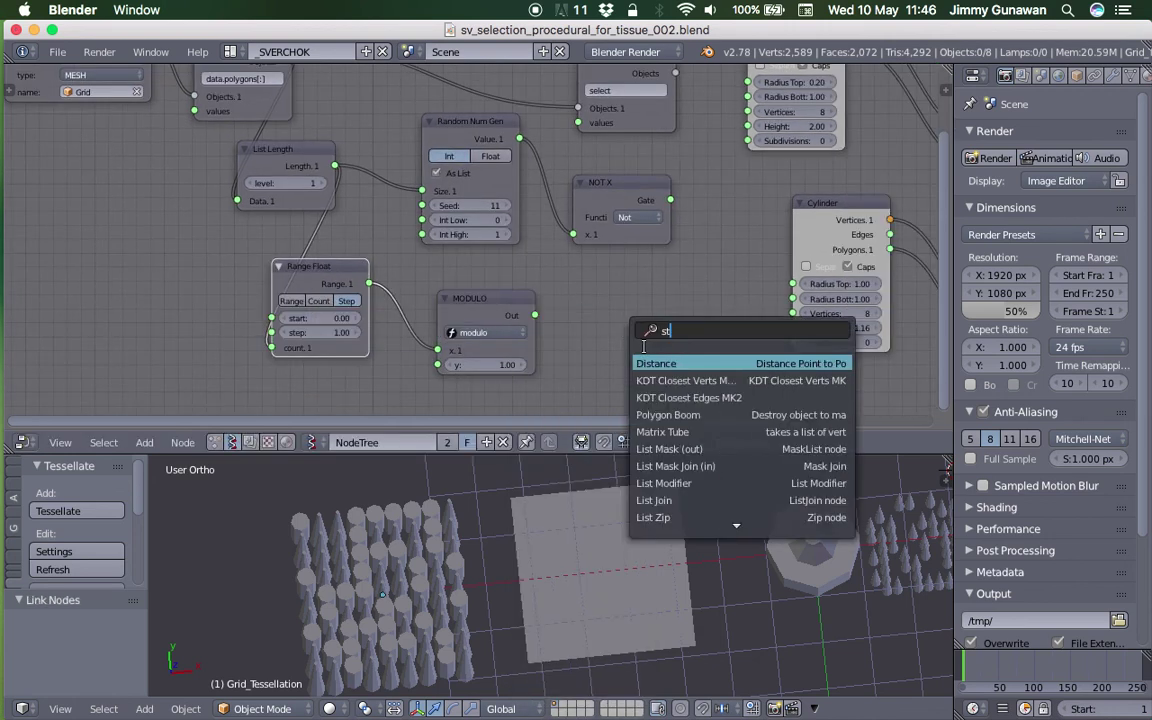
{"action": "key", "text": "Return"}
{"action": "left_click", "coordinate": [581, 276]}
{"action": "left_click_drag", "start_coordinate": [537, 315], "coordinate": [596, 401]}
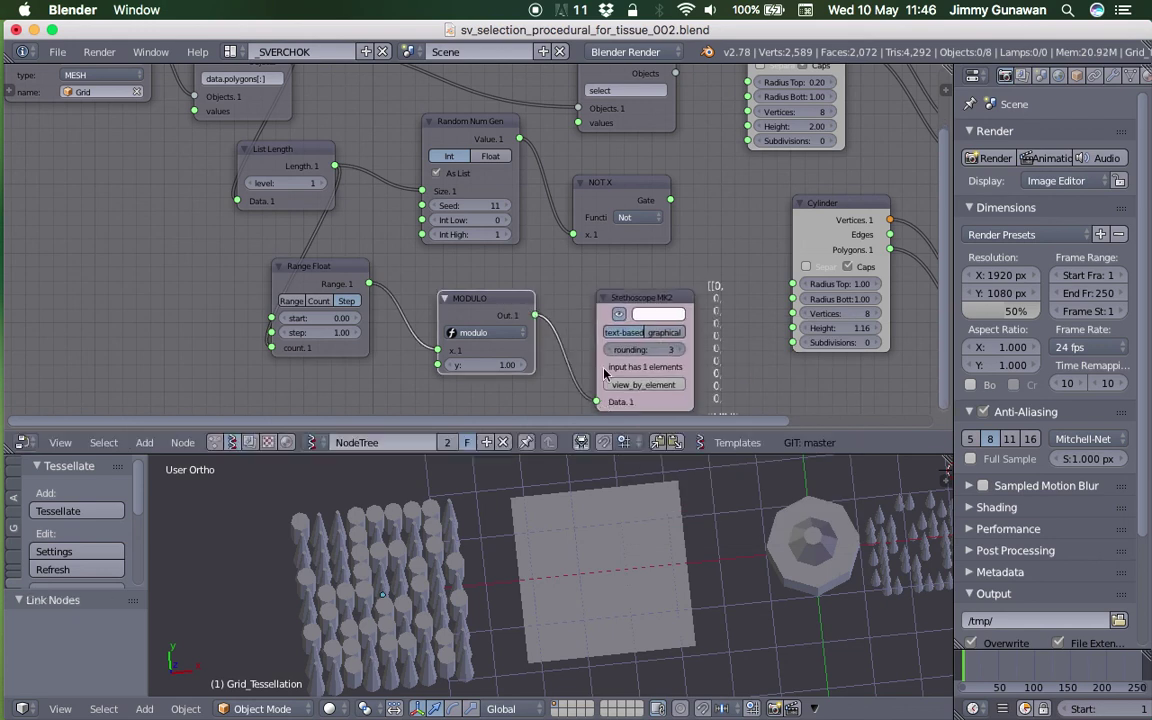
- Set the modulo node's y value to 2
{"action": "middle_click_drag", "start_coordinate": [611, 316], "coordinate": [530, 262]}
{"action": "left_click", "coordinate": [410, 311]}
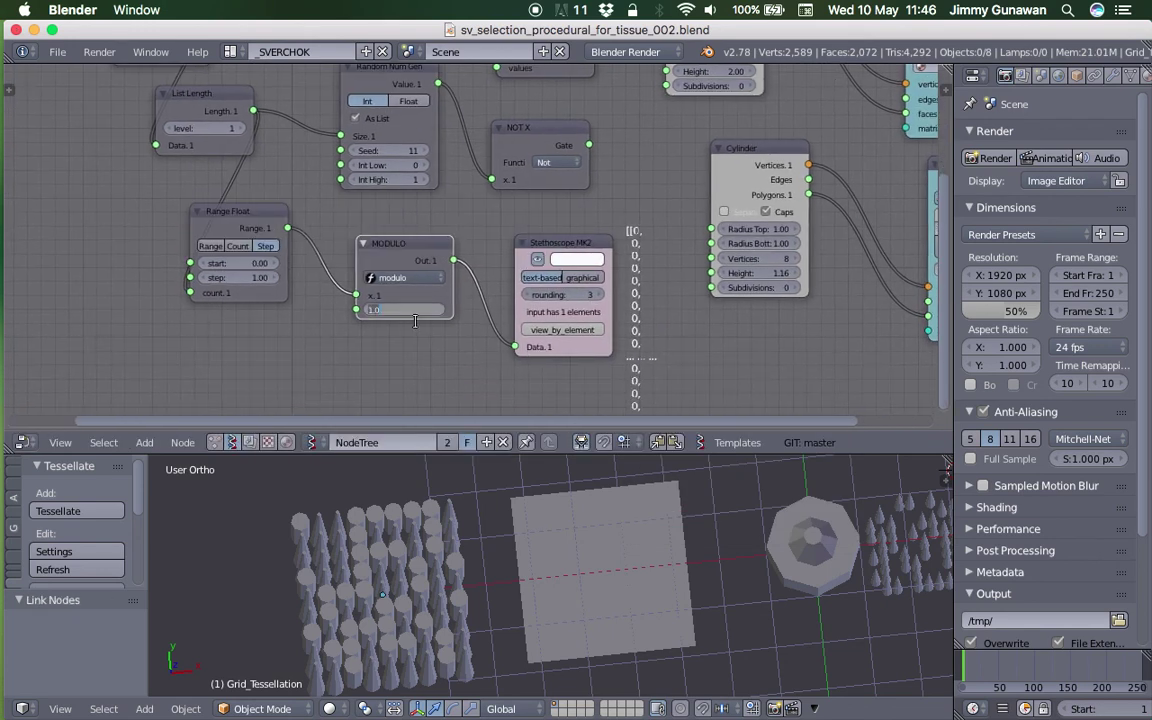
{"action": "type", "text": "2"}
{"action": "key", "text": "Return"}
{"action": "scroll", "coordinate": [419, 334], "scroll_direction": "up", "scroll_amount": 1}
{"action": "key", "text": "ctrl+s"}
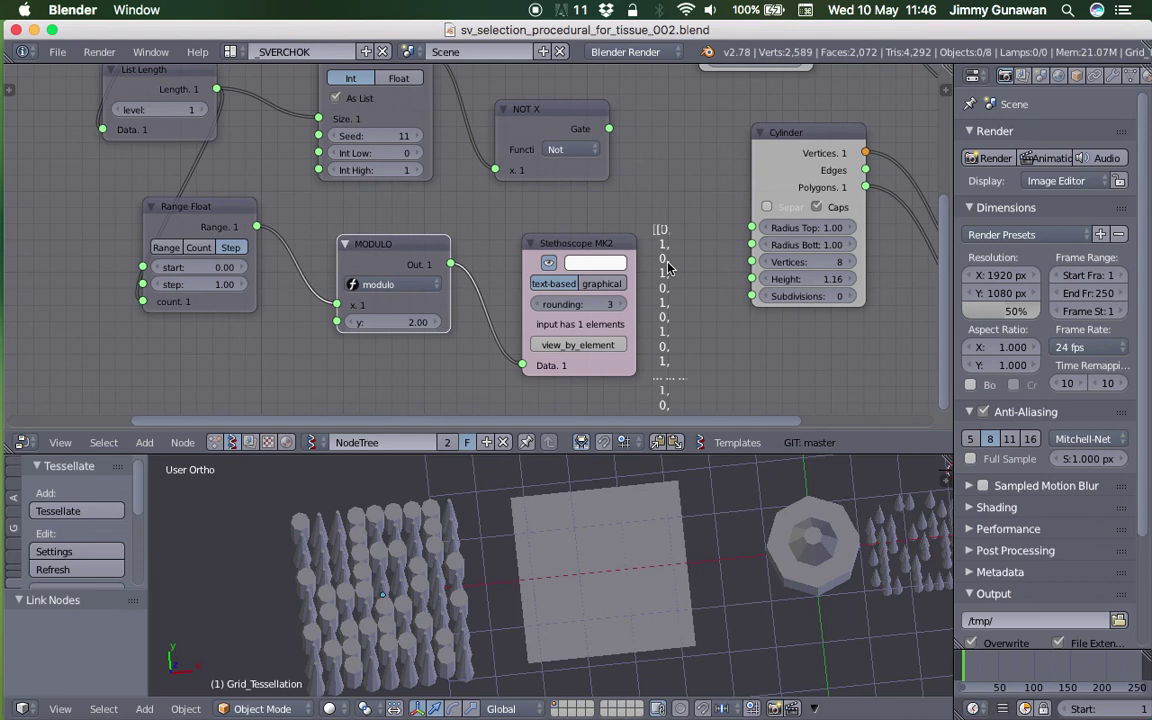
- Reposition the List Length and Range Float nodes to tidy the layout around the Random Num Gen node
{"action": "scroll", "coordinate": [674, 319], "scroll_direction": "down", "scroll_amount": 1}
{"action": "middle_click_drag", "start_coordinate": [668, 349], "coordinate": [675, 315]}
{"action": "middle_click_drag", "start_coordinate": [389, 266], "coordinate": [402, 318]}
{"action": "left_click_drag", "start_coordinate": [282, 158], "coordinate": [196, 204]}
{"action": "middle_click_drag", "start_coordinate": [196, 204], "coordinate": [284, 304]}
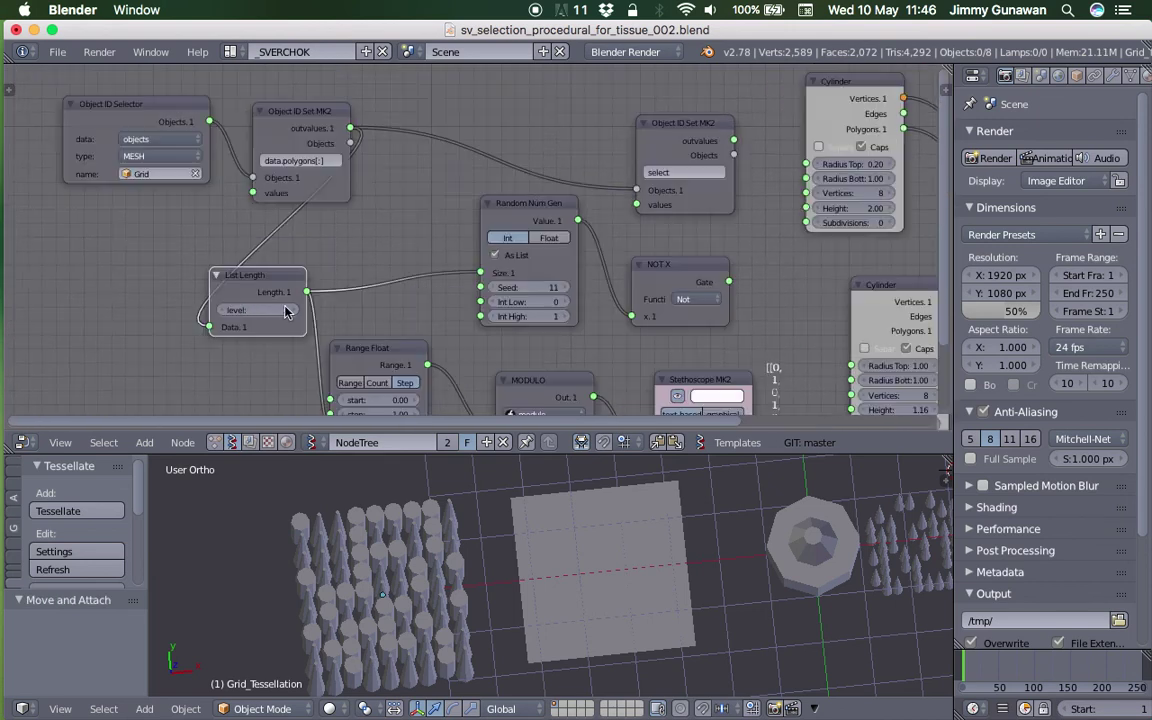
{"action": "left_click_drag", "start_coordinate": [357, 353], "coordinate": [344, 336]}
- Save over the existing file and connect the modulo output to the select node's values input
{"action": "middle_click_drag", "start_coordinate": [401, 319], "coordinate": [372, 210]}
{"action": "scroll", "coordinate": [391, 318], "scroll_direction": "down", "scroll_amount": 2}
{"action": "middle_click_drag", "start_coordinate": [737, 267], "coordinate": [603, 256]}
{"action": "scroll", "coordinate": [603, 256], "scroll_direction": "up", "scroll_amount": 2}
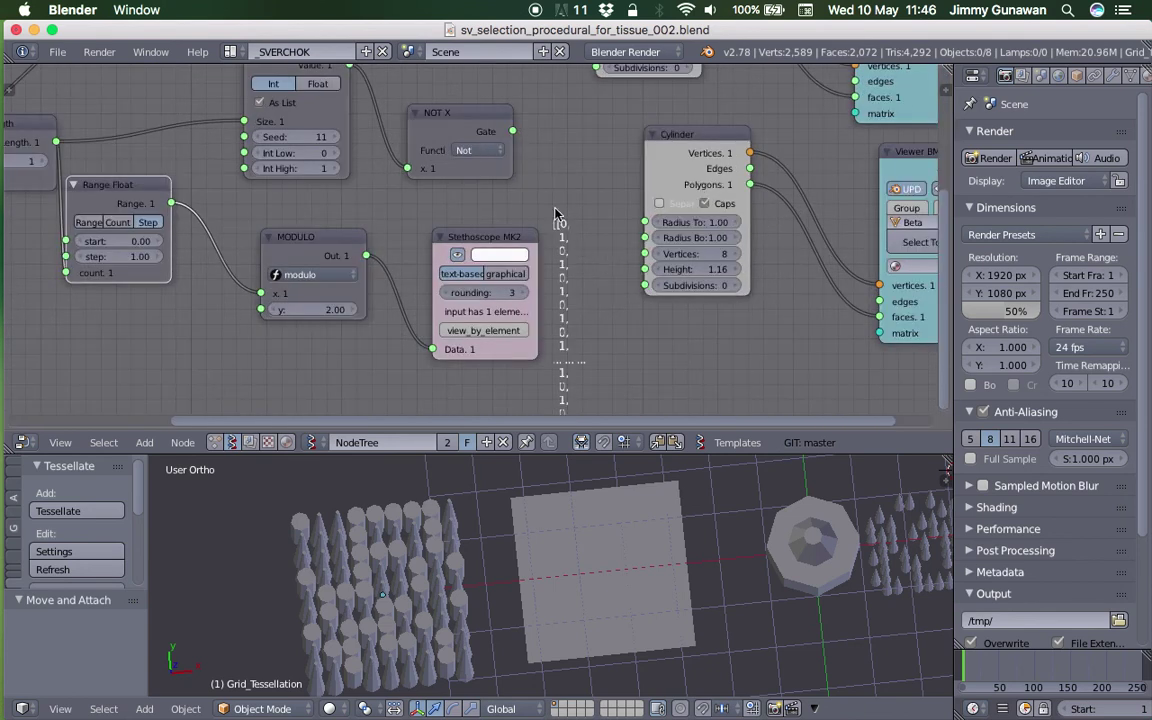
{"action": "scroll", "coordinate": [555, 215], "scroll_direction": "up", "scroll_amount": 4}
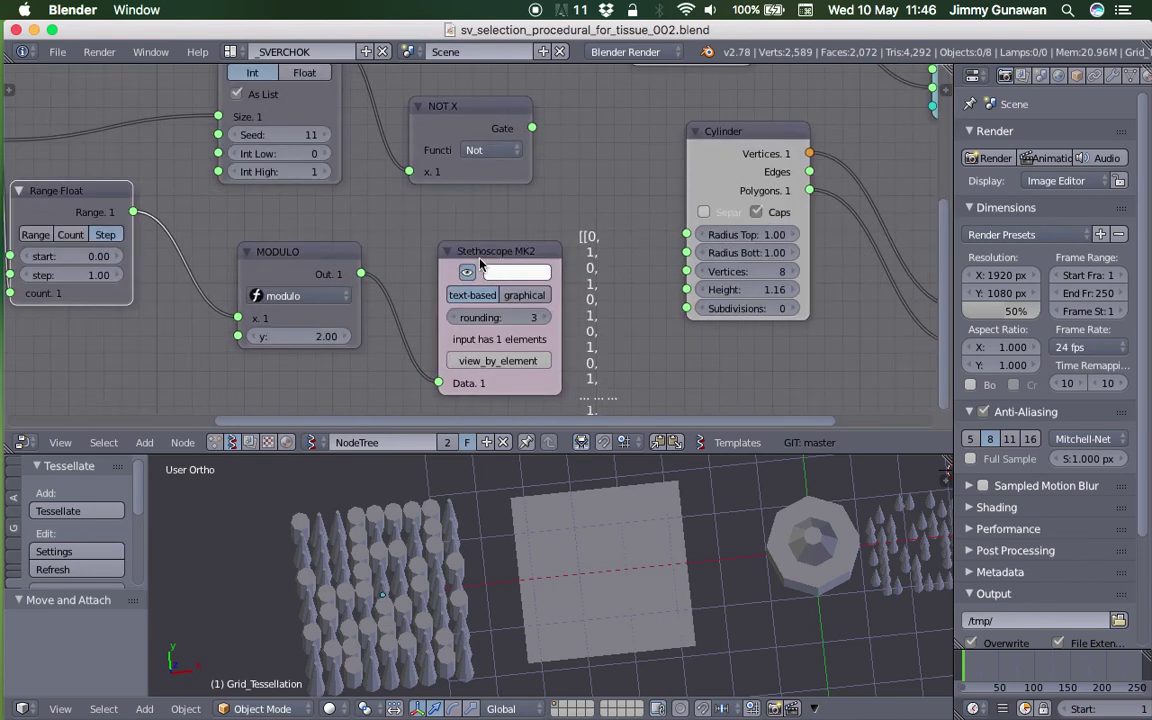
{"action": "scroll", "coordinate": [480, 265], "scroll_direction": "down", "scroll_amount": 3}
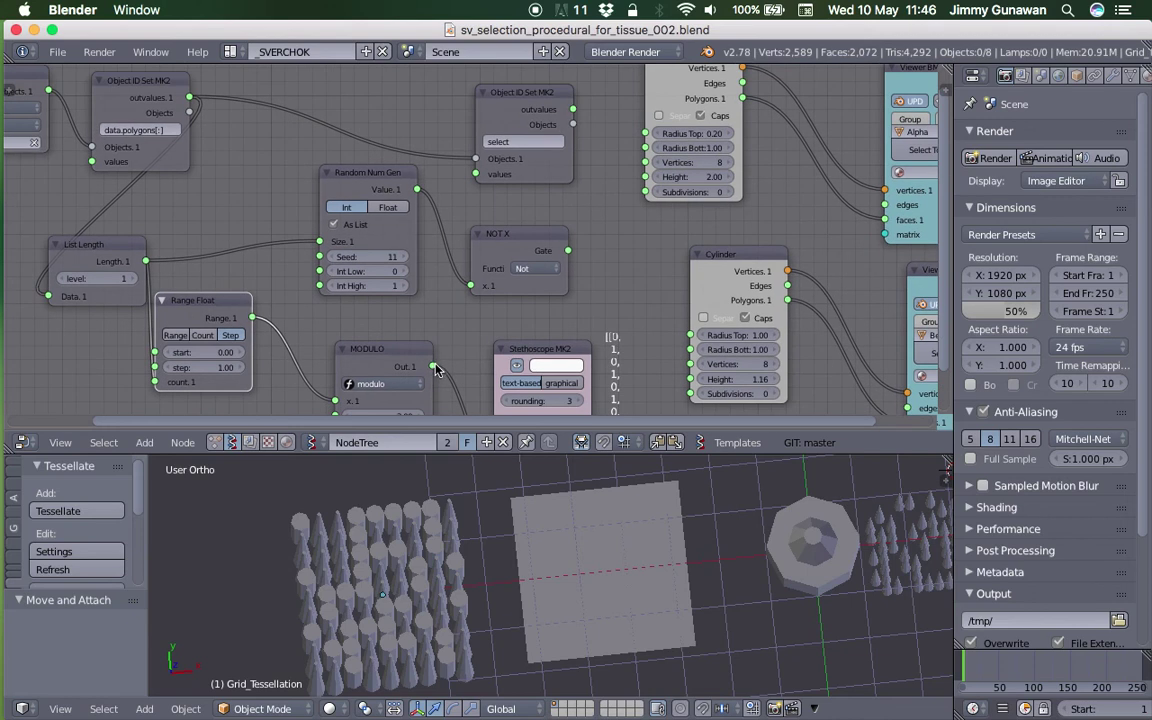
{"action": "left_click_drag", "start_coordinate": [434, 367], "coordinate": [480, 336]}
{"action": "middle_click_drag", "start_coordinate": [484, 337], "coordinate": [490, 276]}
{"action": "key", "text": "ctrl+s"}
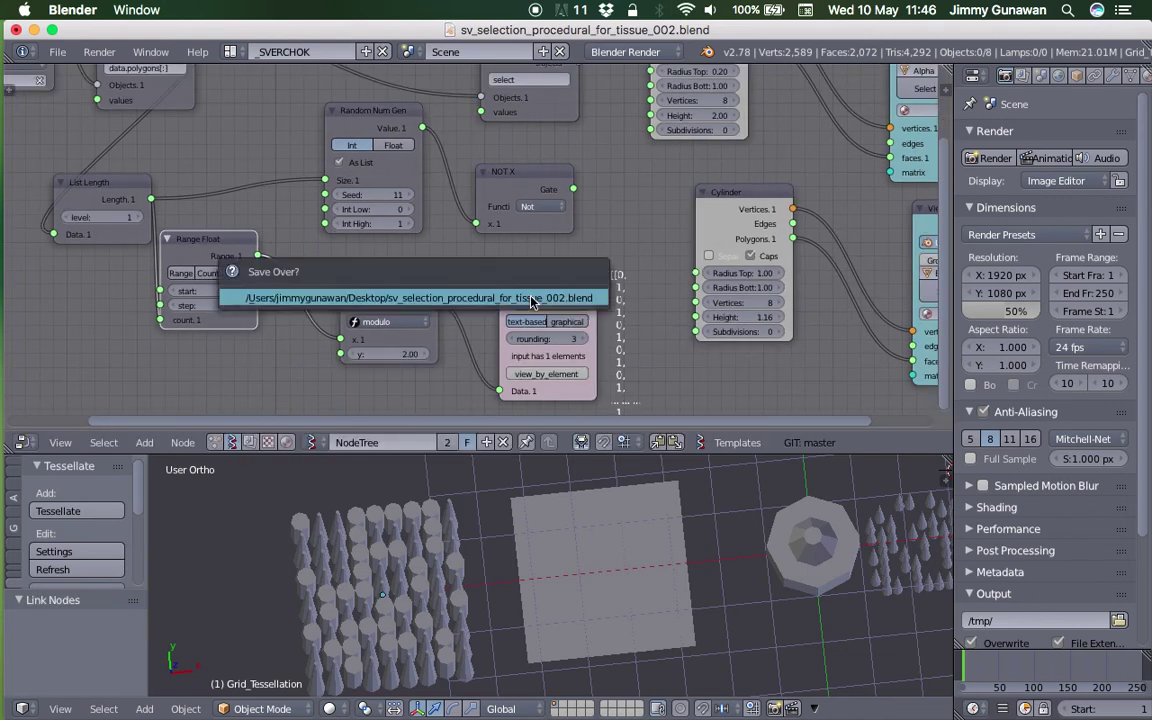
{"action": "left_click", "coordinate": [533, 302]}
{"action": "left_click_drag", "start_coordinate": [436, 304], "coordinate": [481, 112]}
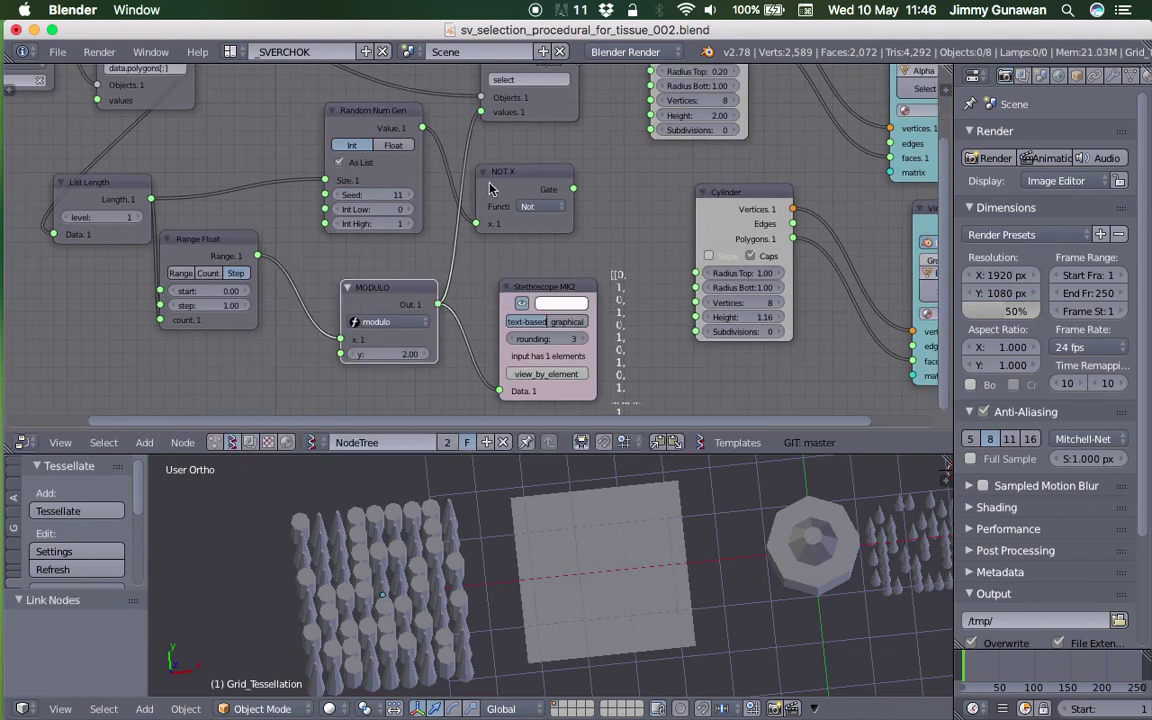
- Check the Grid's face selection in Edit Mode, return to Object Mode and save over the existing file
{"action": "right_click", "coordinate": [557, 590]}
{"action": "key", "text": "Tab"}
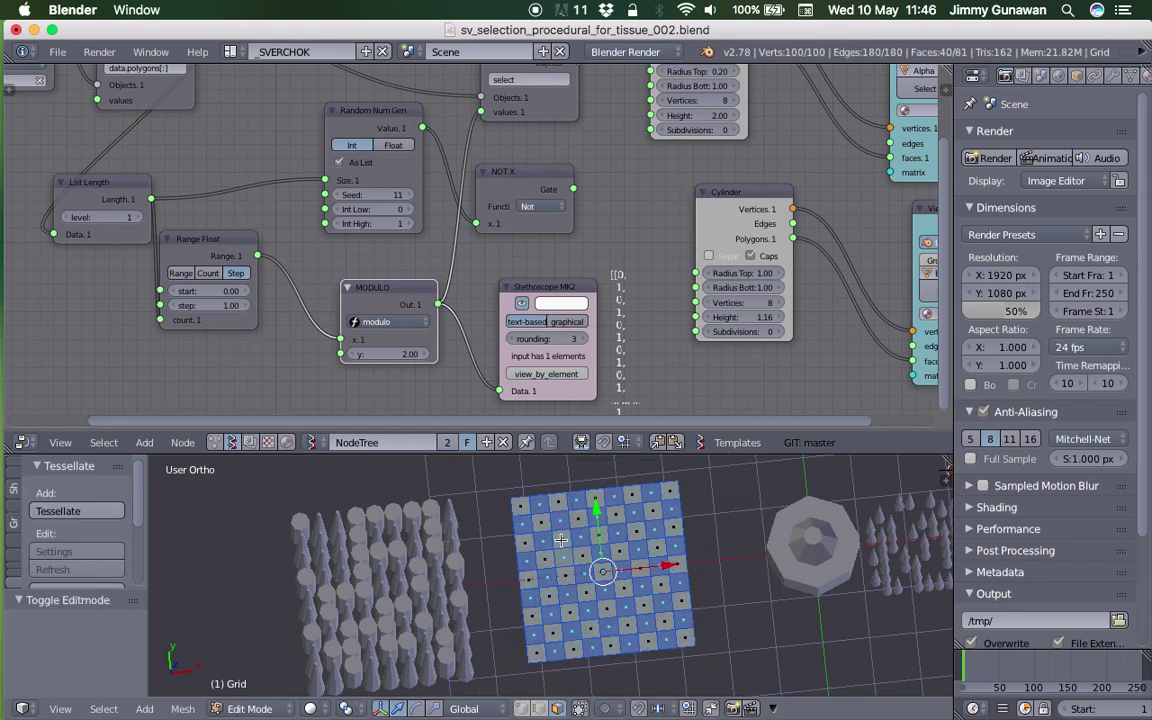
{"action": "key", "text": "Tab"}
{"action": "left_click", "coordinate": [490, 545]}
{"action": "key", "text": "ctrl+s"}
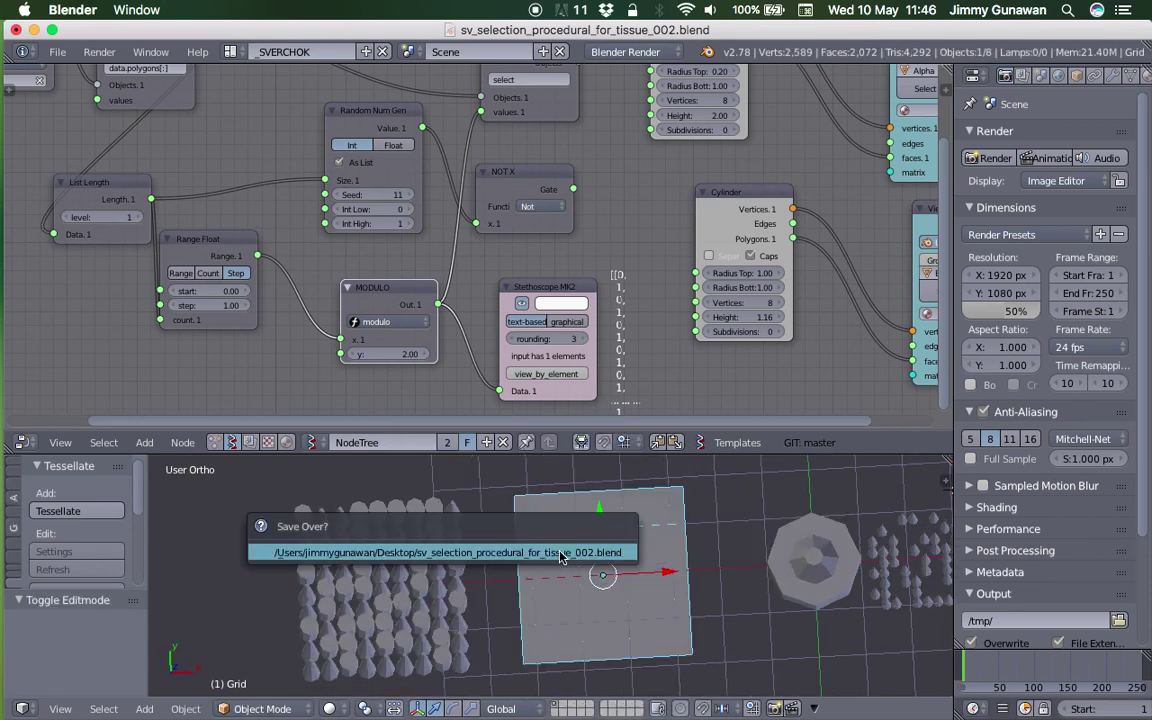
{"action": "left_click", "coordinate": [563, 555]}
- Tessellate the Alpha_0 component onto the selected faces of the Grid with the default Quad fill settings
{"action": "middle_click_drag", "start_coordinate": [560, 554], "coordinate": [538, 528]}
{"action": "right_click", "coordinate": [818, 522]}
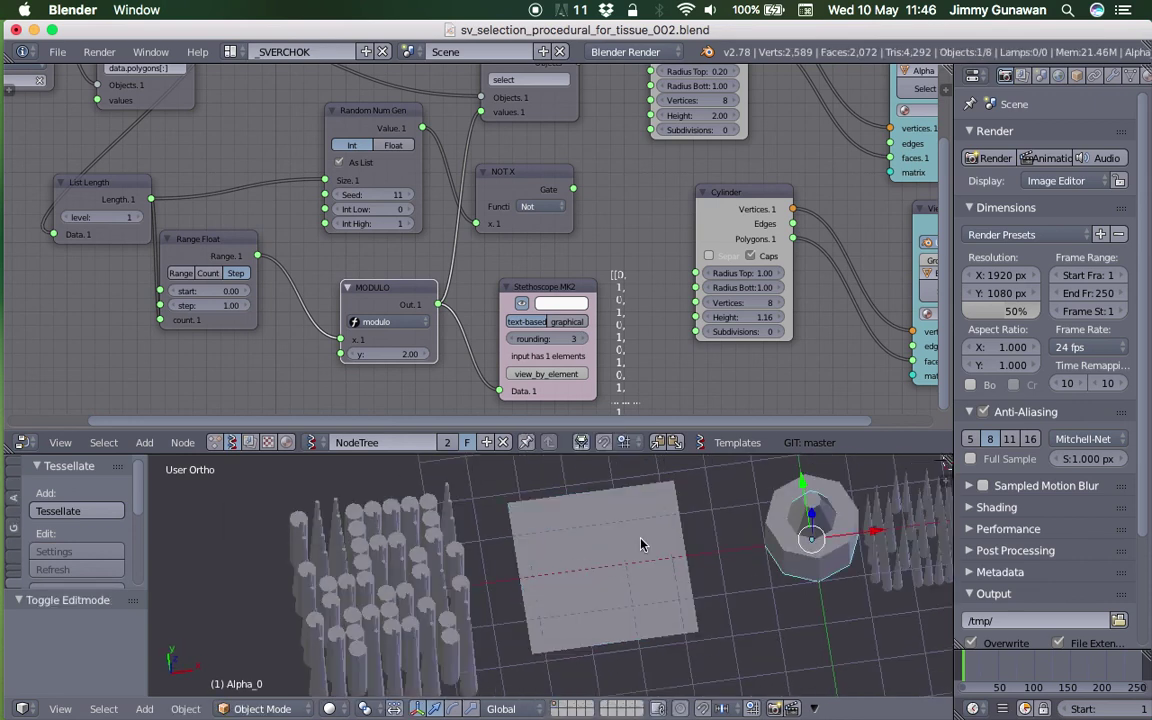
{"action": "right_click", "coordinate": [640, 543], "text": "shift"}
{"action": "left_click", "coordinate": [92, 510]}
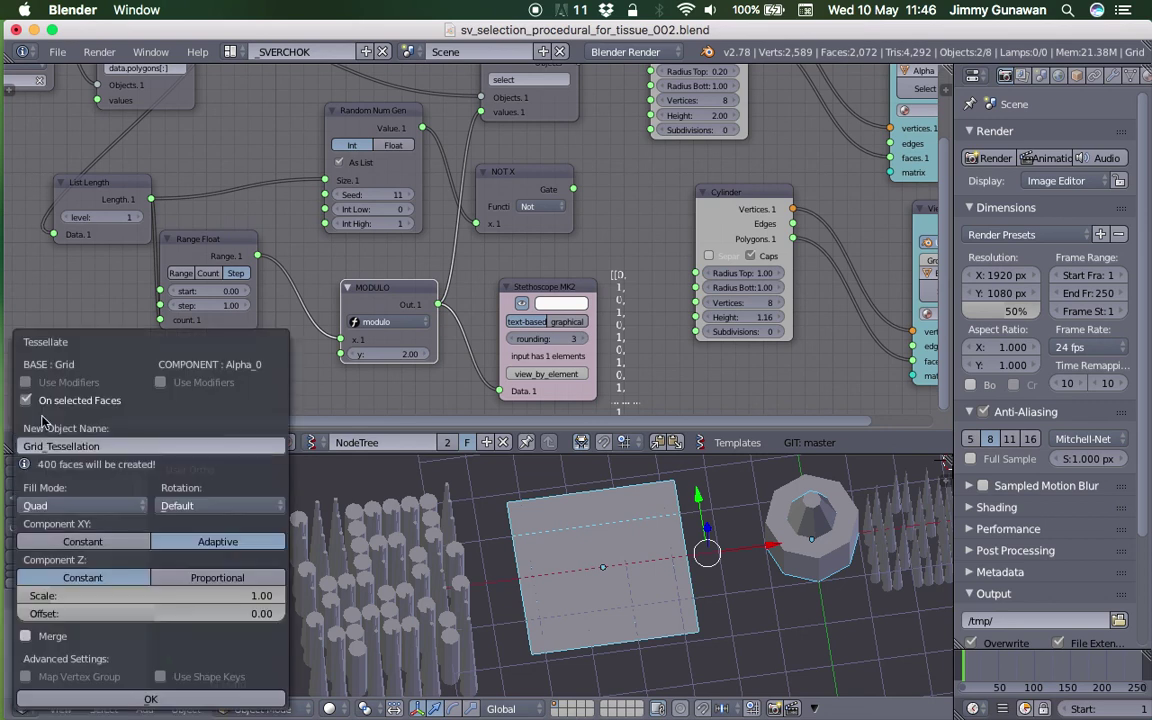
{"action": "left_click", "coordinate": [140, 699]}
{"action": "middle_click_drag", "start_coordinate": [603, 594], "coordinate": [624, 500]}
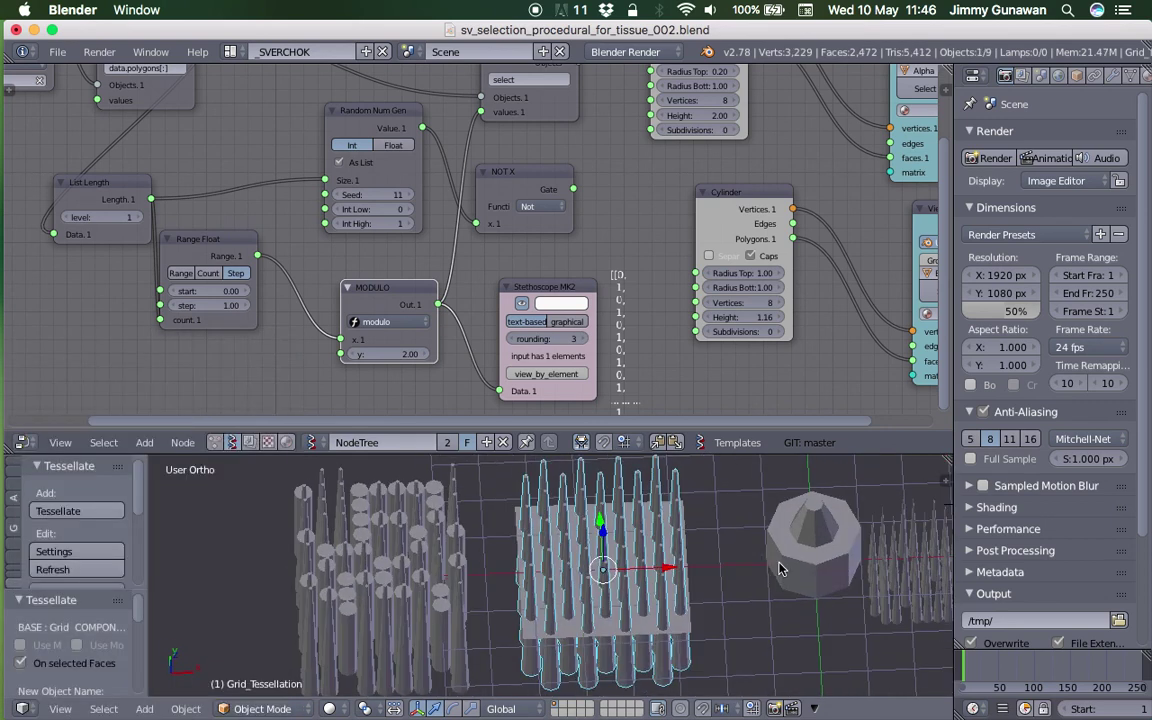
- Route the modulo output through the Not node into the select node's values input to invert the face selection
{"action": "right_click", "coordinate": [780, 569]}
{"action": "middle_click_drag", "start_coordinate": [698, 556], "coordinate": [730, 534]}
{"action": "right_click", "coordinate": [699, 602], "text": "shift"}
{"action": "middle_click_drag", "start_coordinate": [621, 293], "coordinate": [545, 316]}
{"action": "left_click_drag", "start_coordinate": [366, 330], "coordinate": [409, 252]}
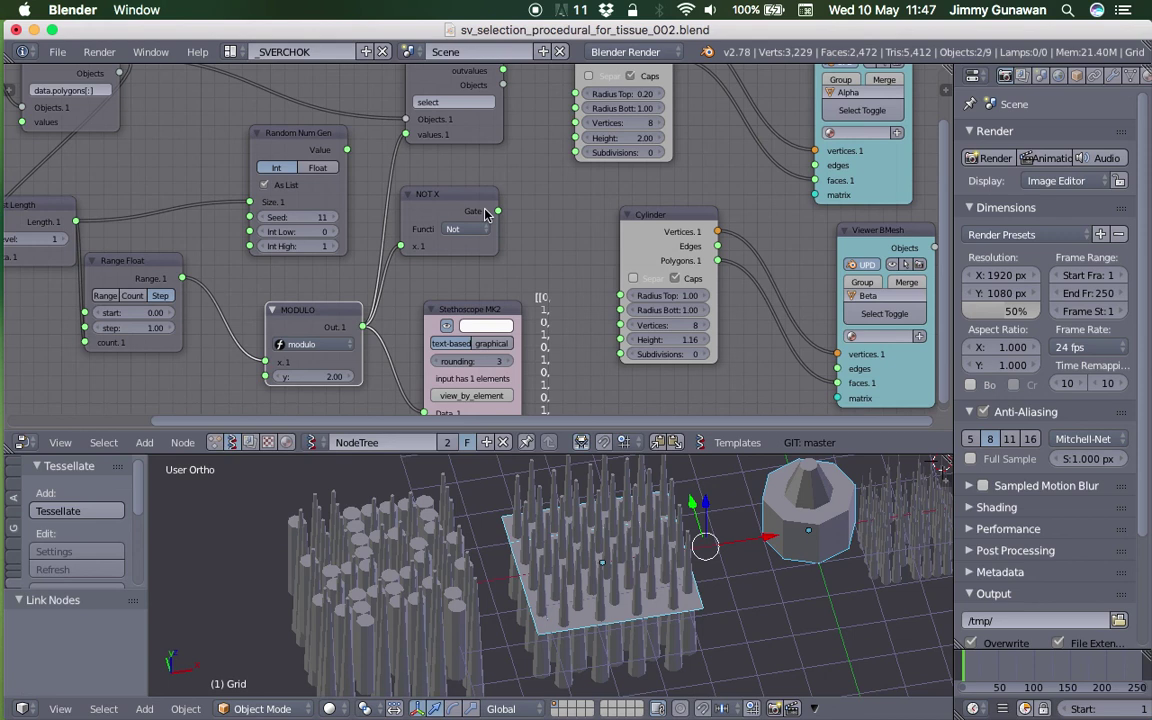
{"action": "left_click_drag", "start_coordinate": [499, 212], "coordinate": [407, 136]}
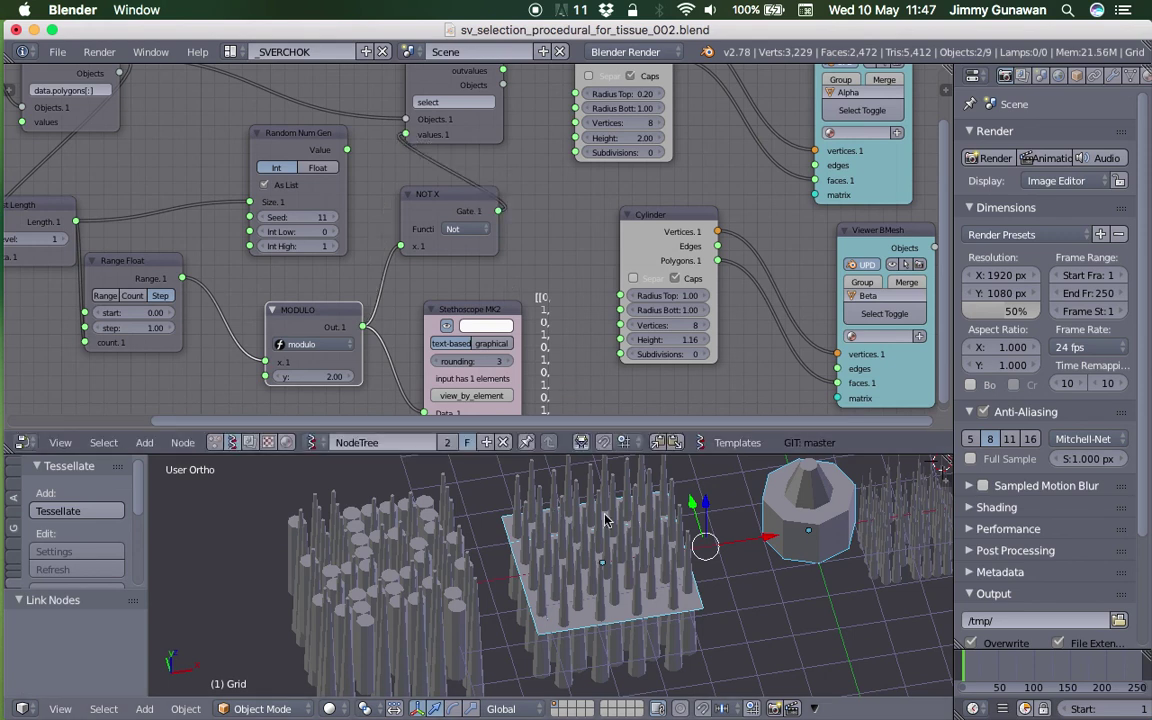
- Tessellate the Beta_0 component onto the selected faces of the Grid with the default Quad fill settings
{"action": "right_click", "coordinate": [765, 540]}
{"action": "right_click", "coordinate": [763, 543]}
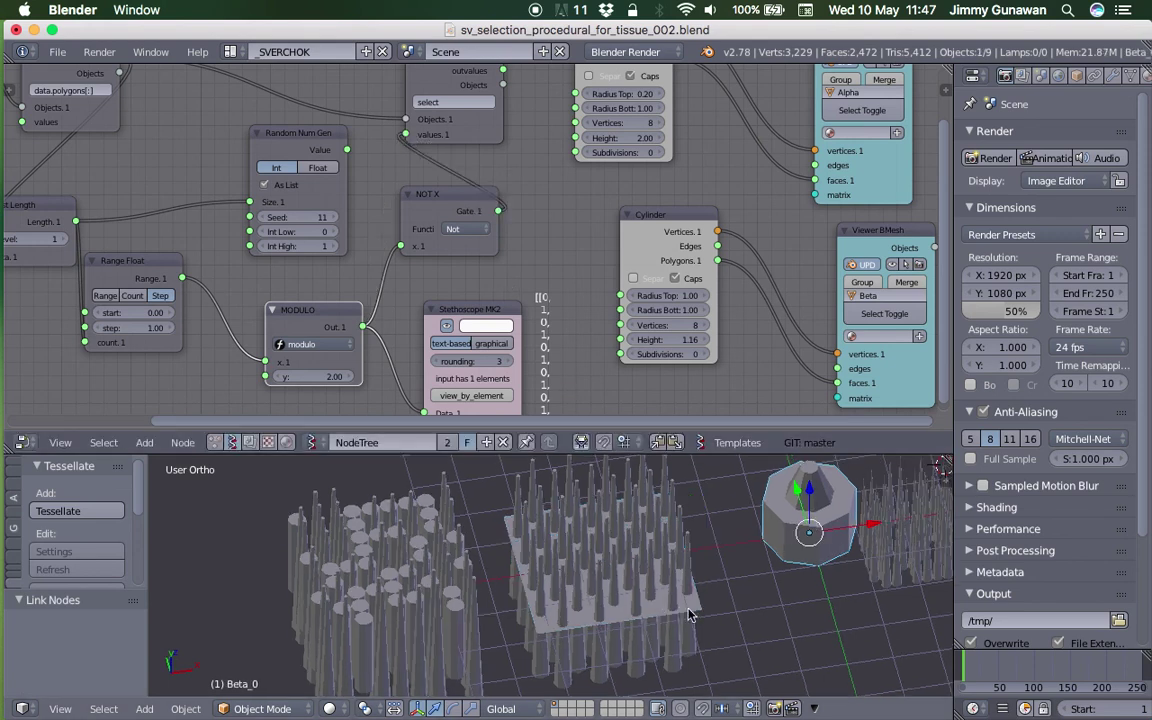
{"action": "right_click", "coordinate": [688, 614], "text": "shift"}
{"action": "left_click", "coordinate": [100, 511]}
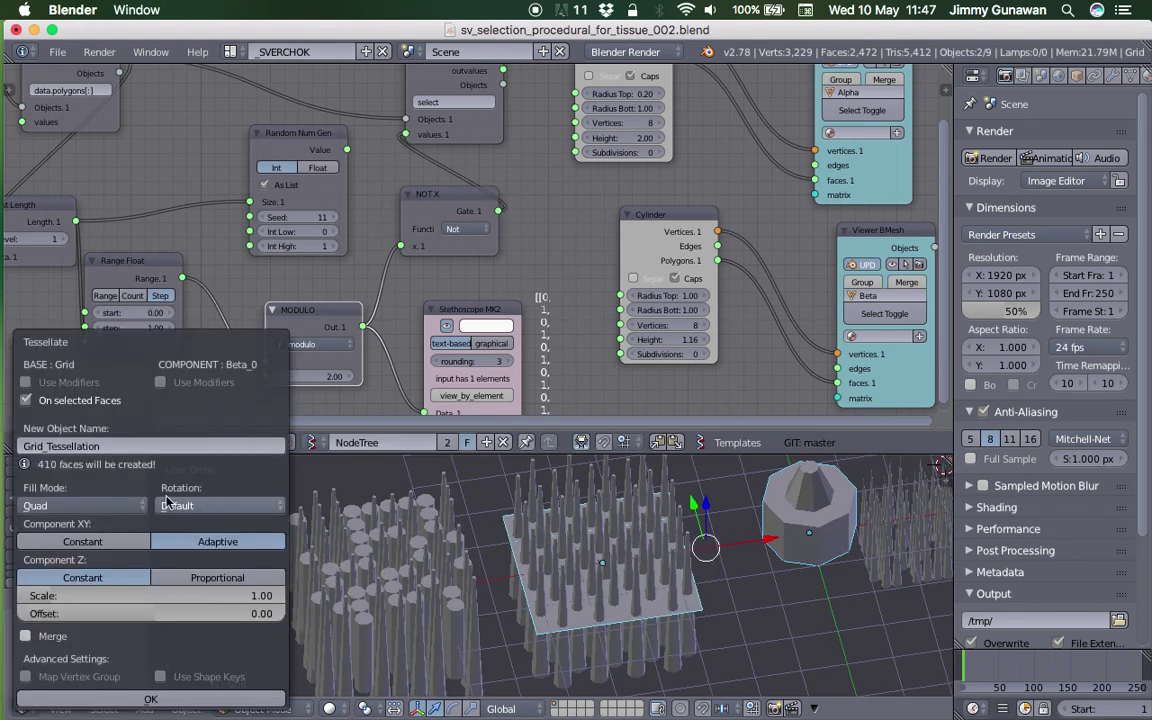
{"action": "left_click", "coordinate": [186, 700]}
- Move both new tessellations about 8.7 units along negative X, beyond the earlier tessellated result, and deselect everything
{"action": "middle_click_drag", "start_coordinate": [600, 520], "coordinate": [652, 481]}
{"action": "right_click", "coordinate": [656, 482]}
{"action": "right_click", "coordinate": [645, 612], "text": "shift"}
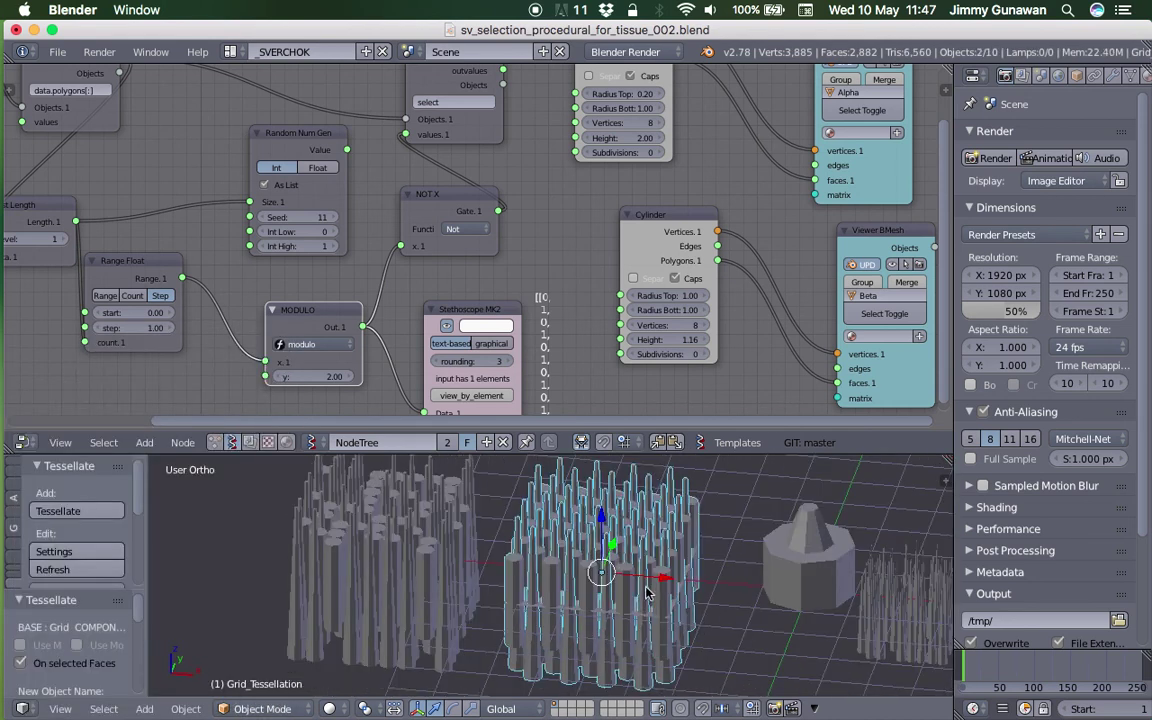
{"action": "key", "text": "g"}
{"action": "key", "text": "x"}
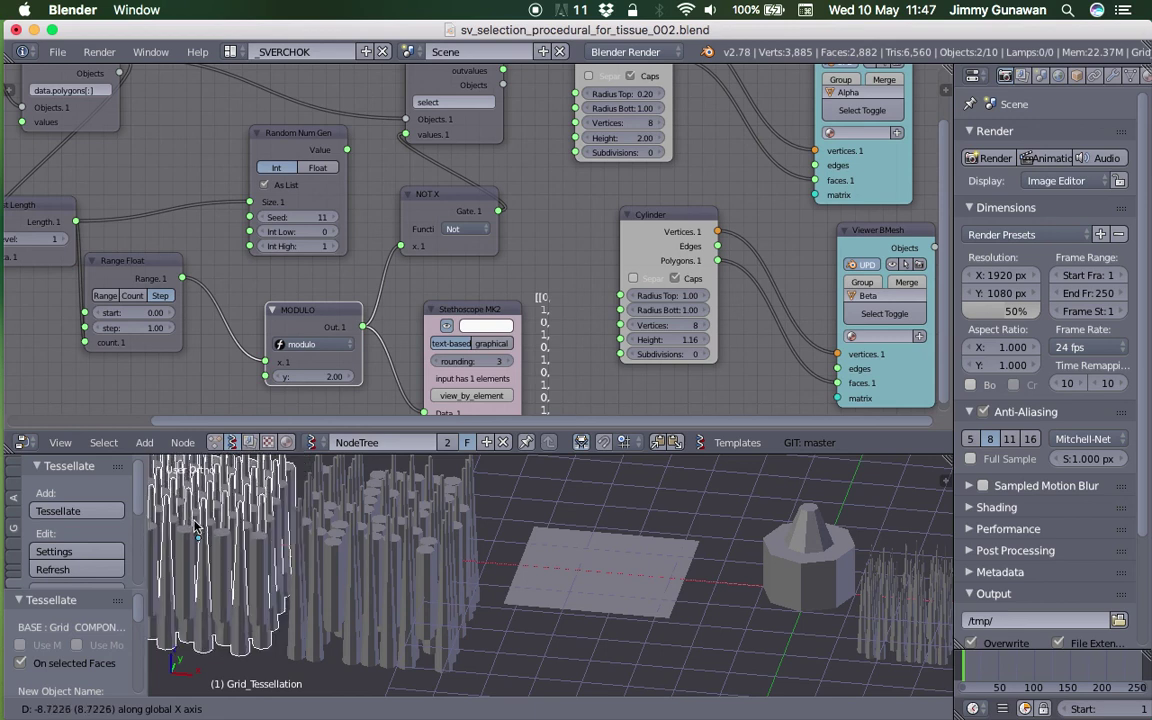
{"action": "left_click", "coordinate": [200, 533]}
{"action": "middle_click_drag", "start_coordinate": [415, 528], "coordinate": [680, 540], "text": "shift"}
{"action": "key", "text": "a"}
- Enlarge the 3D view and move the Alpha_0 and Beta_0 components along X by -0.902, closer to the Grid
{"action": "middle_click_drag", "start_coordinate": [629, 596], "coordinate": [459, 503]}
{"action": "middle_click_drag", "start_coordinate": [705, 488], "coordinate": [680, 461]}
{"action": "left_click_drag", "start_coordinate": [681, 454], "coordinate": [688, 234]}
{"action": "scroll", "coordinate": [645, 405], "scroll_direction": "down", "scroll_amount": 4}
{"action": "middle_click_drag", "start_coordinate": [645, 405], "coordinate": [712, 478]}
{"action": "right_click", "coordinate": [710, 452]}
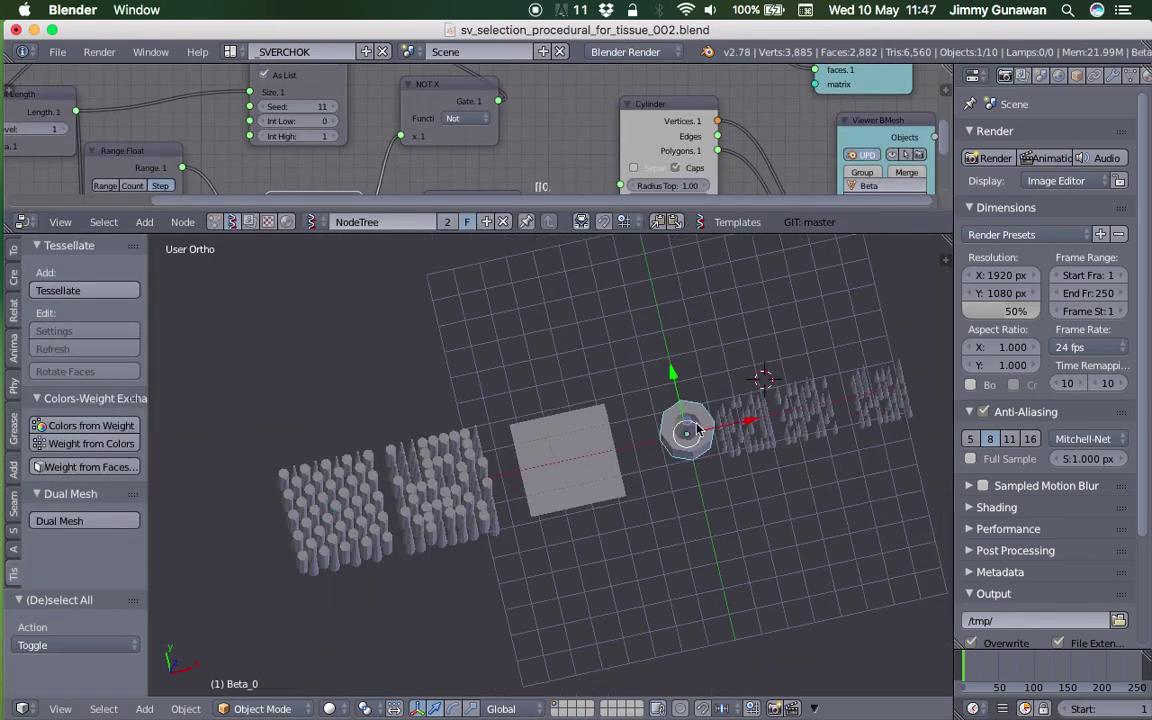
{"action": "left_click_drag", "start_coordinate": [743, 422], "coordinate": [719, 428]}
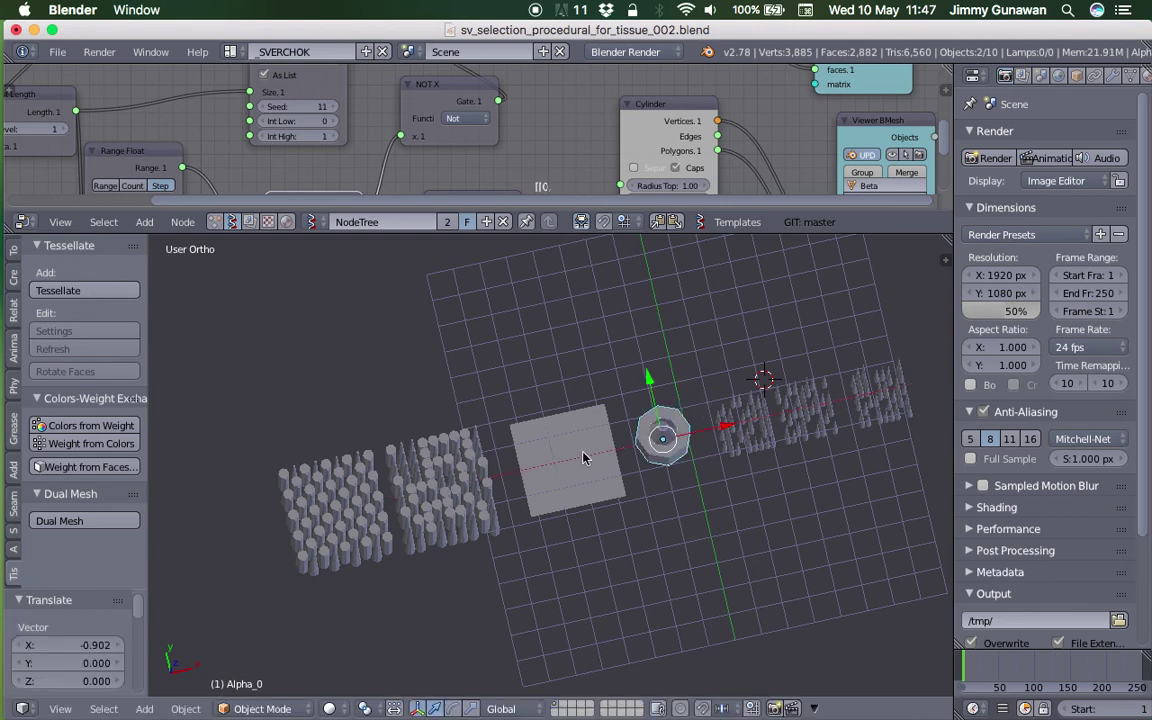
- Select the Grid, give the node editor more height and rename the node tree as Procedural_select
{"action": "right_click", "coordinate": [585, 454]}
{"action": "middle_click_drag", "start_coordinate": [635, 450], "coordinate": [629, 449]}
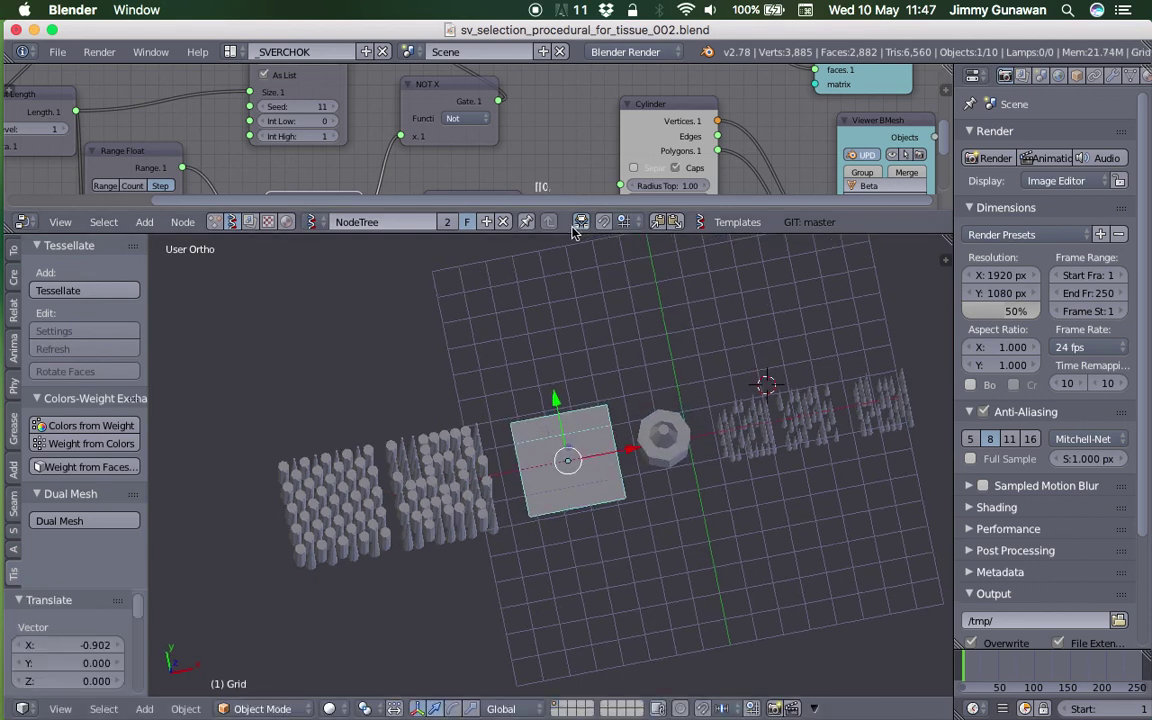
{"action": "left_click_drag", "start_coordinate": [572, 234], "coordinate": [363, 391]}
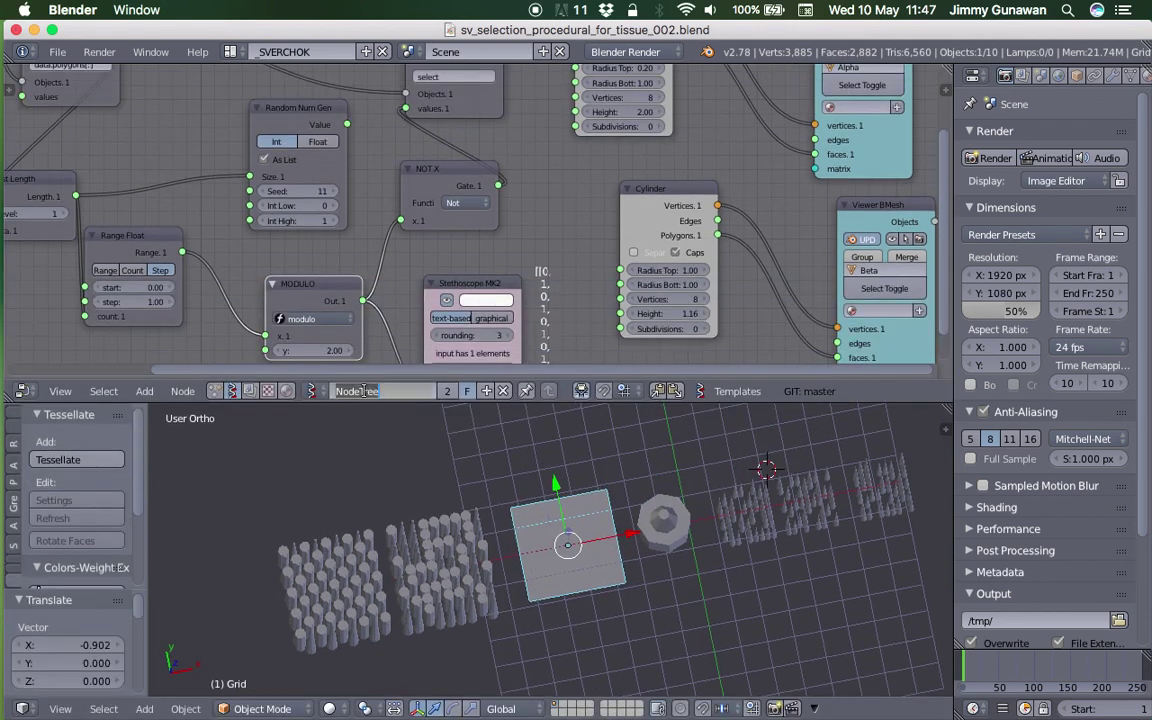
{"action": "left_click", "coordinate": [376, 391]}
{"action": "type", "text": "Procedural_select"}
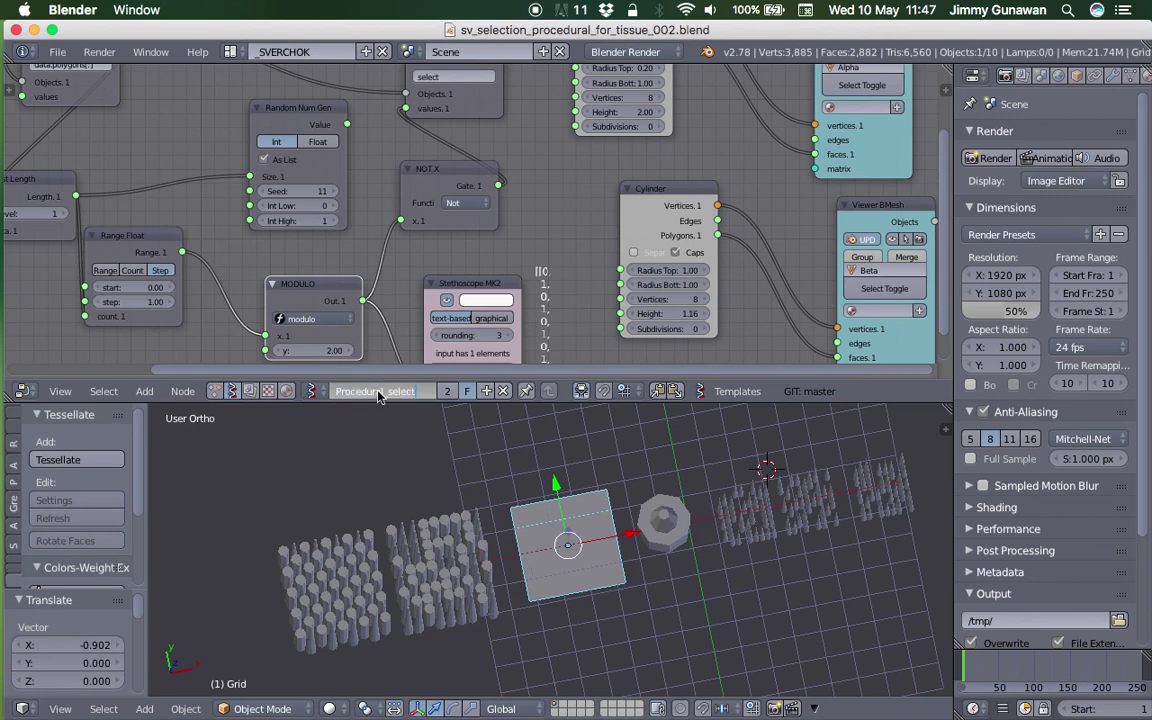
{"action": "key", "text": "Return"}
{"action": "key", "text": "Home"}
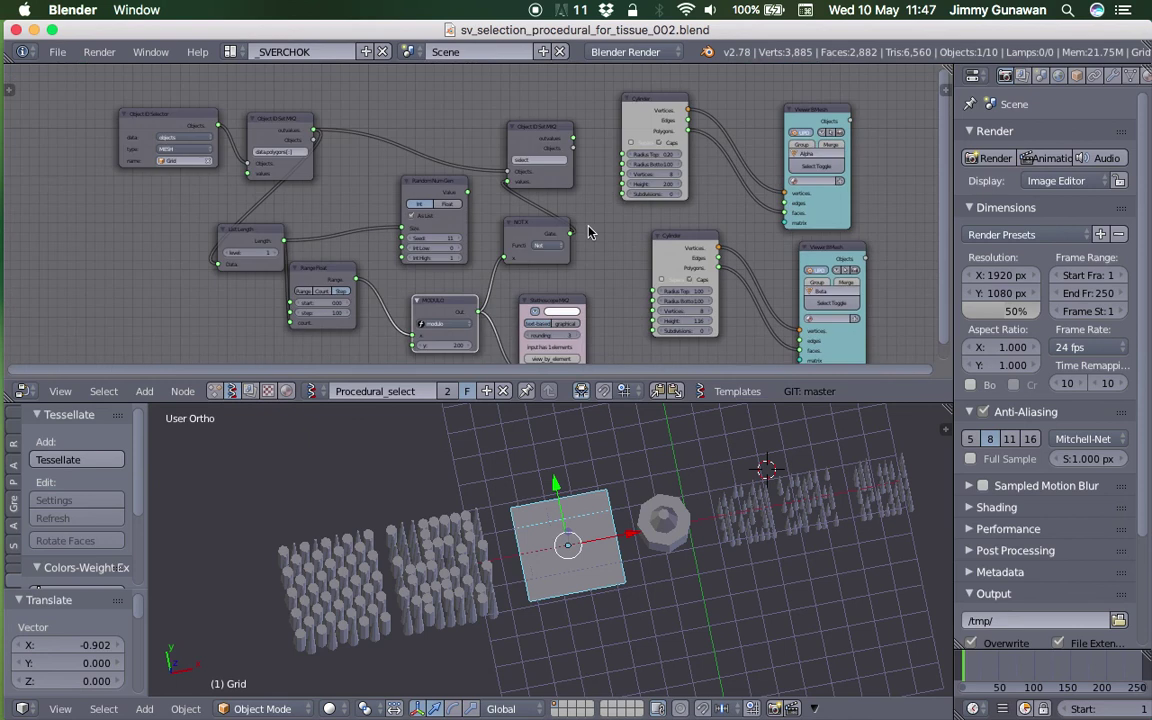
{"action": "middle_click_drag", "start_coordinate": [426, 462], "coordinate": [460, 497]}
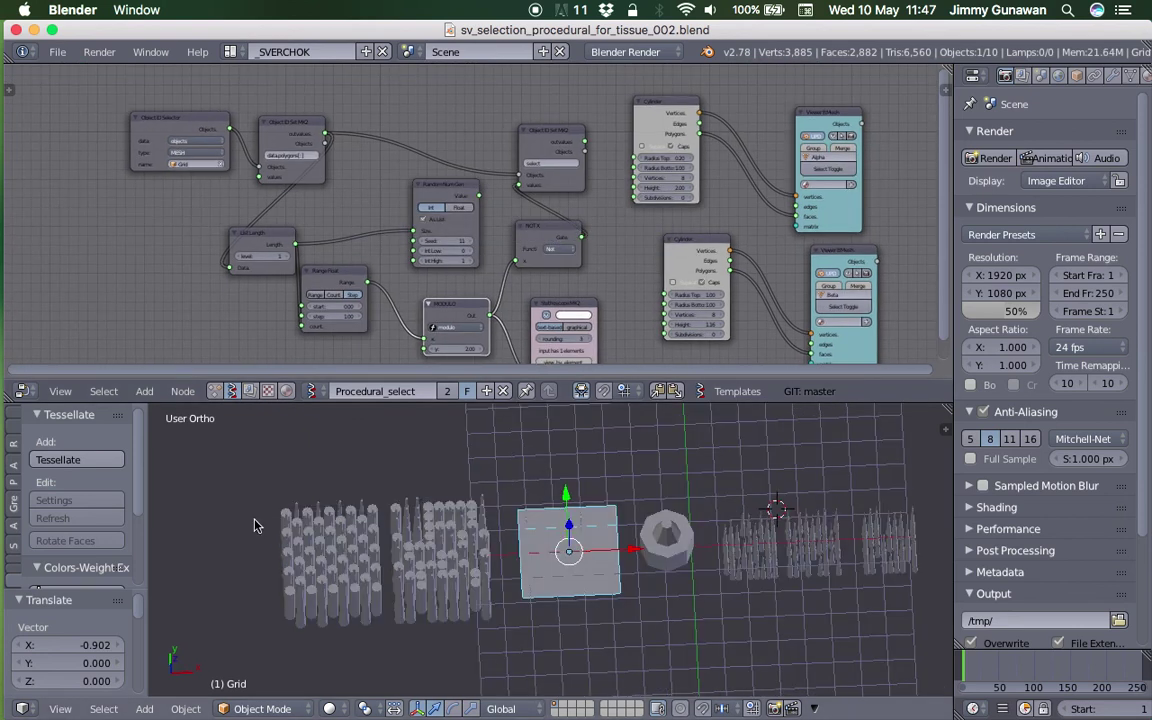
{"action": "left_click_drag", "start_coordinate": [148, 444], "coordinate": [172, 446]}
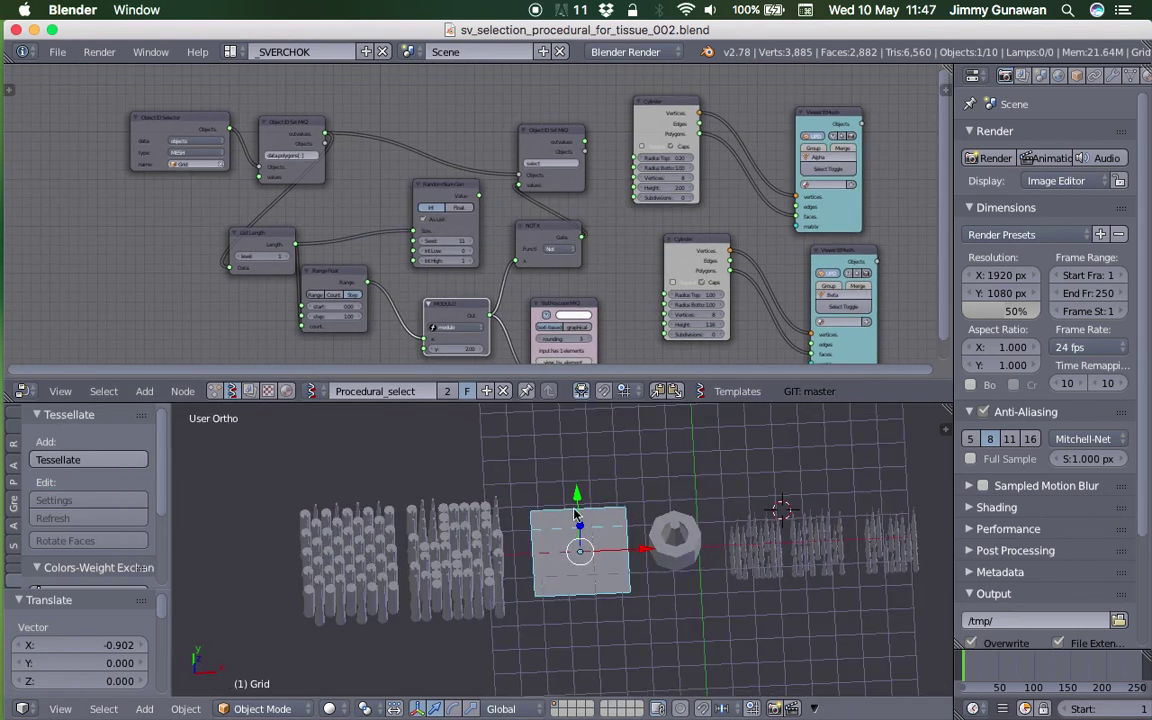
{"action": "middle_click_drag", "start_coordinate": [573, 507], "coordinate": [612, 476]}
{"action": "scroll", "coordinate": [606, 466], "scroll_direction": "up", "scroll_amount": 1}
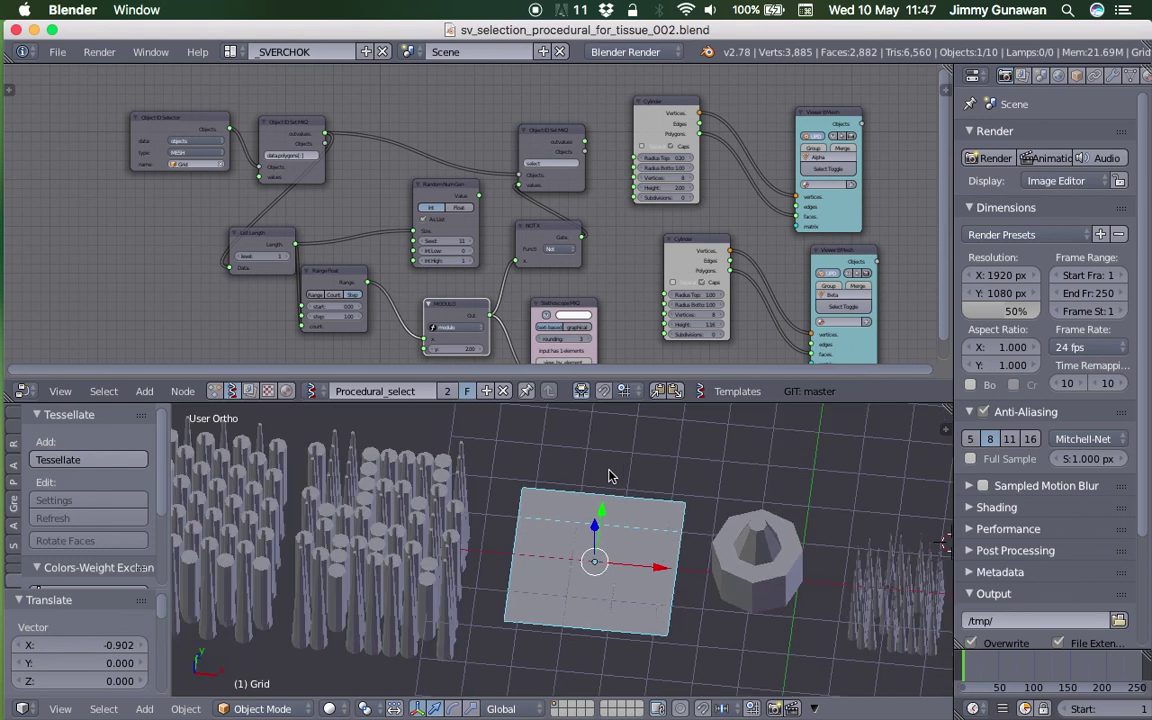